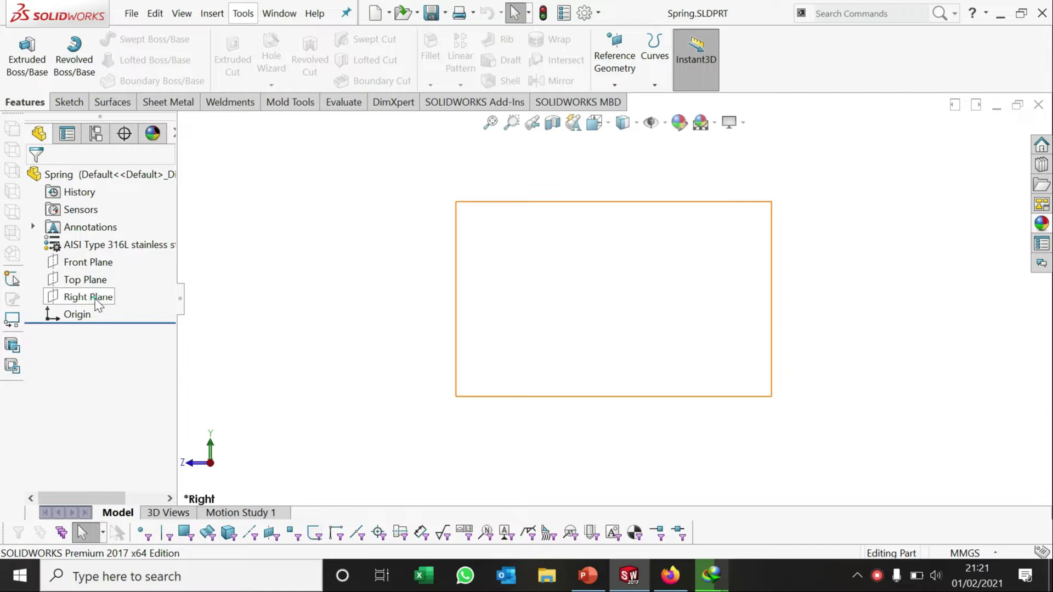
# Step: Start a sketch on the Right Plane and draw a circle centred on the origin
pyautogui.click(97, 299)
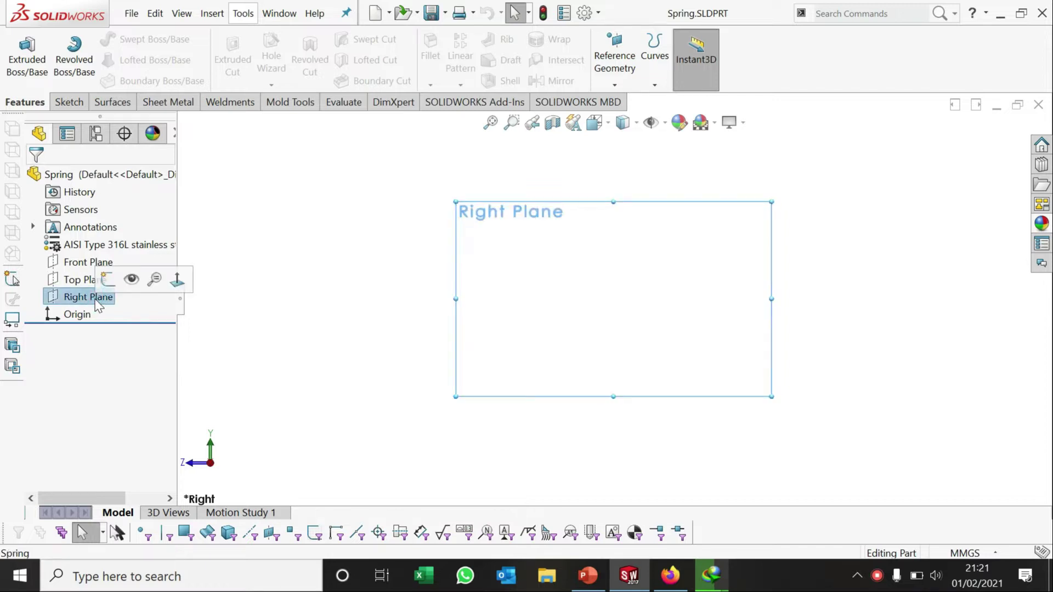
pyautogui.click(110, 277)
pyautogui.click(127, 39)
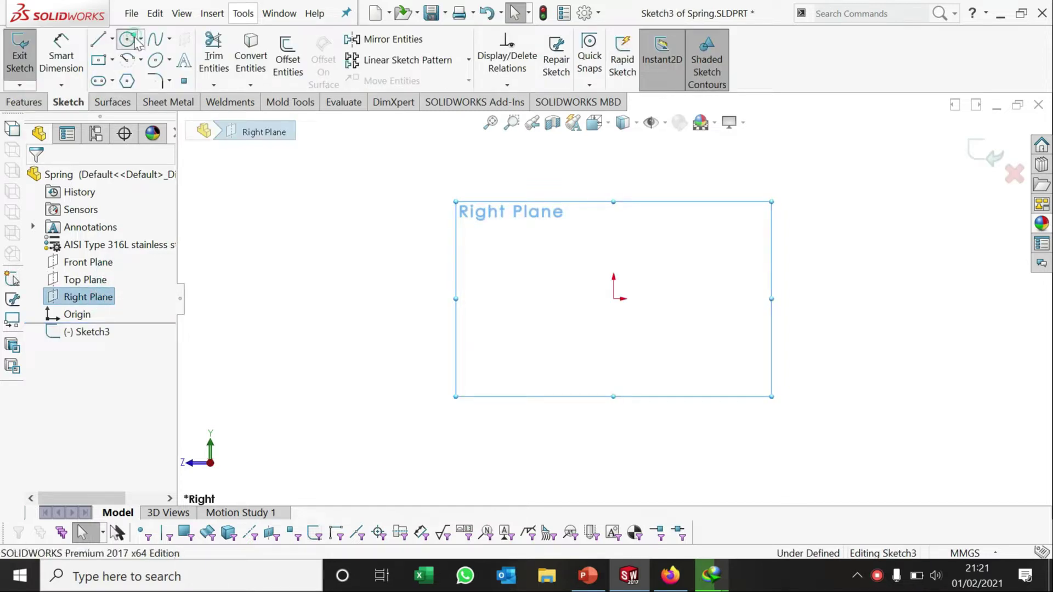
pyautogui.click(613, 299)
pyautogui.click(724, 270)
# Step: Dimension the circle's diameter to 100 mm
pyautogui.click(47, 78)
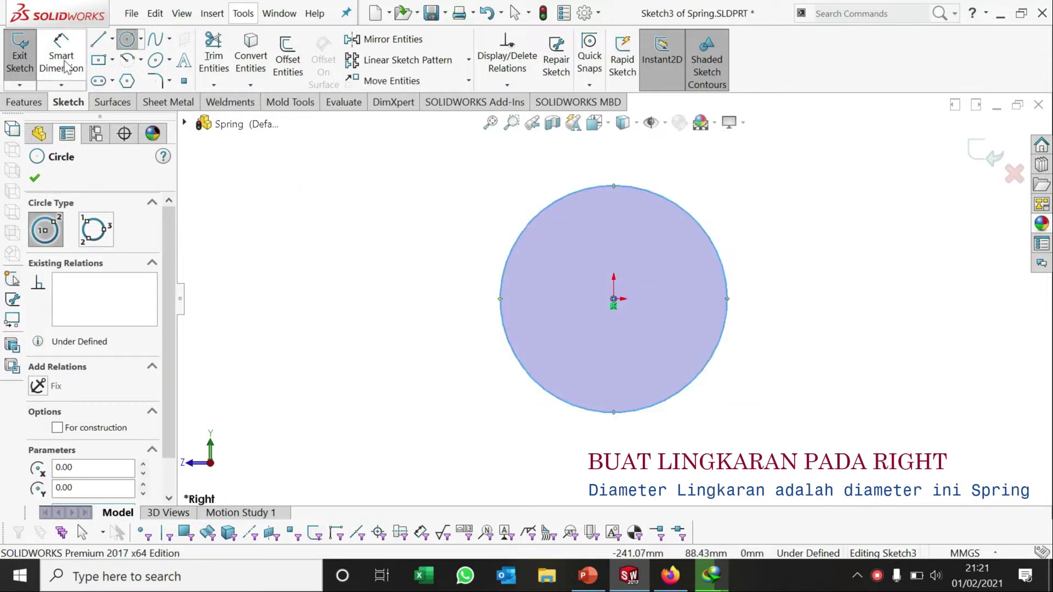
pyautogui.click(746, 270)
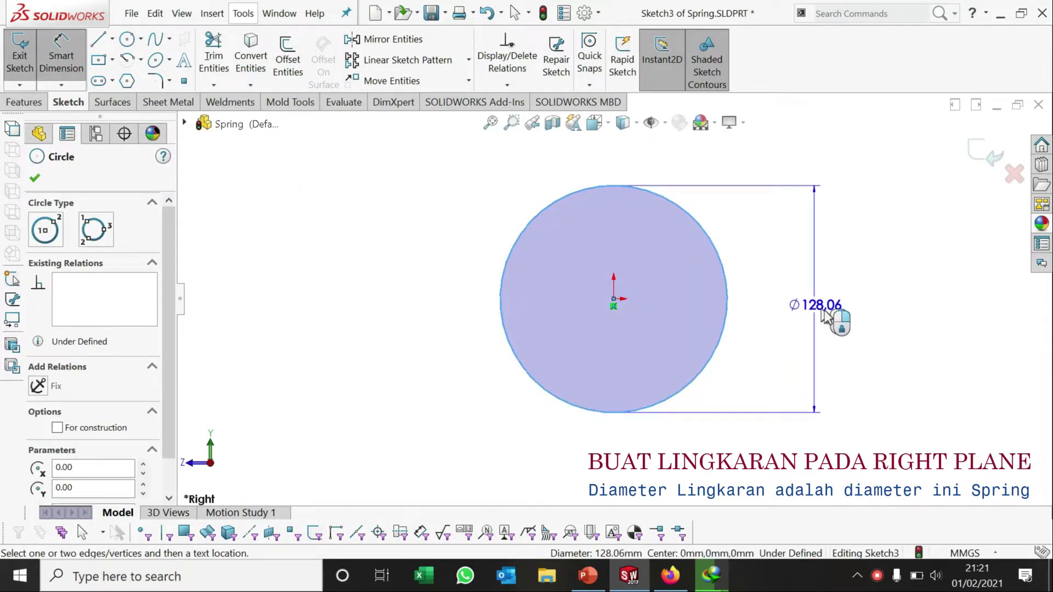
pyautogui.click(846, 322)
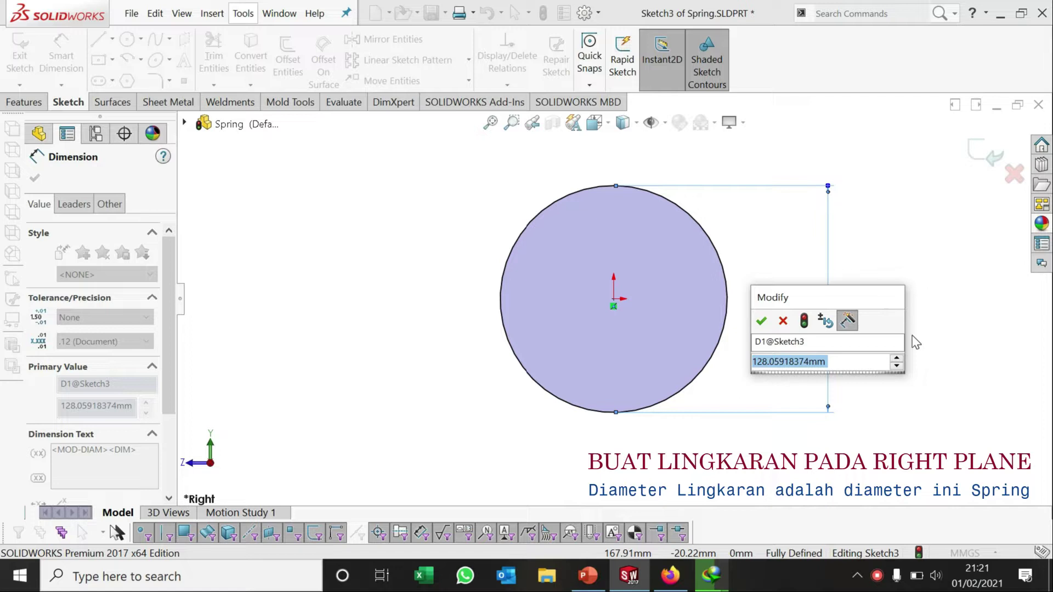
pyautogui.write('100')
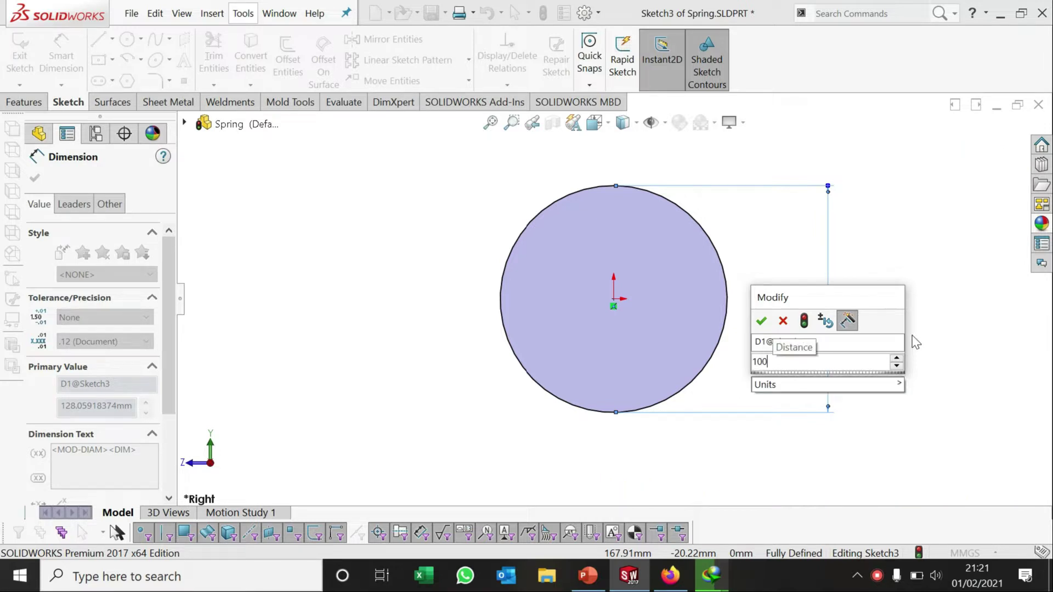
pyautogui.press('Return')
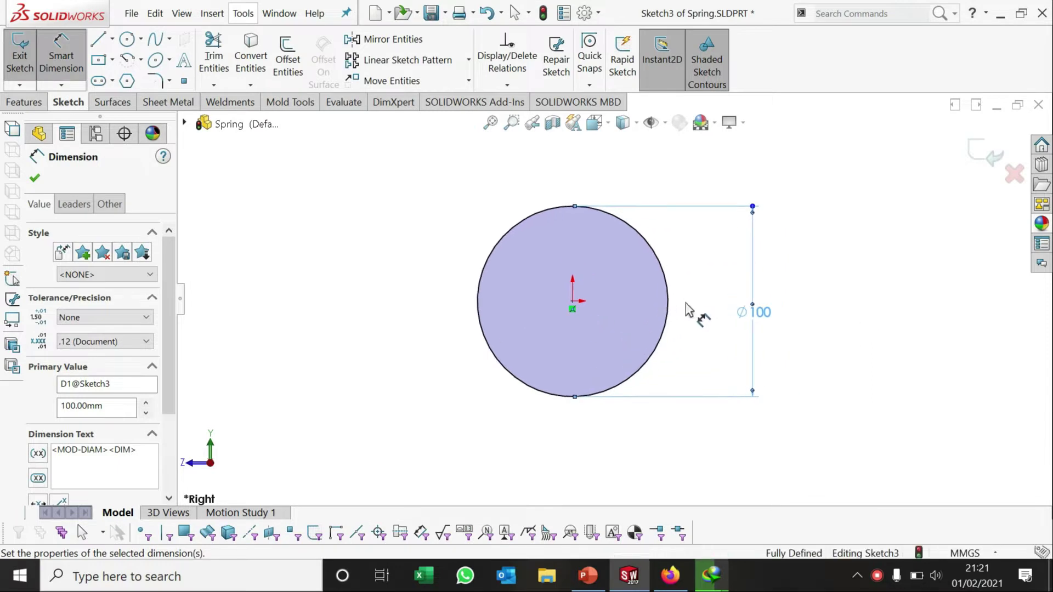
pyautogui.moveTo(754, 275); pyautogui.dragTo(728, 336, button='middle')
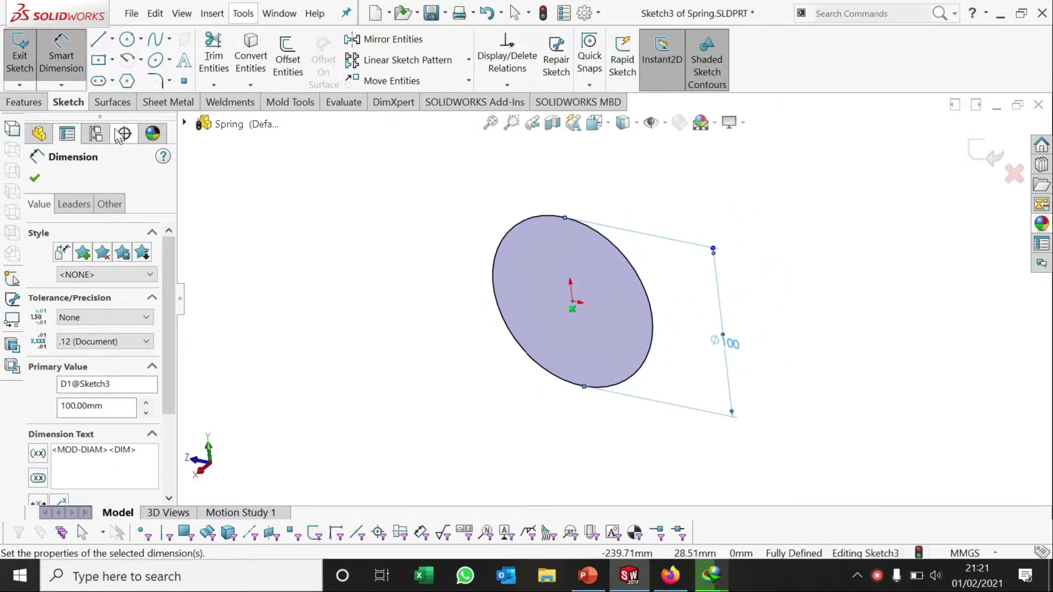
pyautogui.click(24, 102)
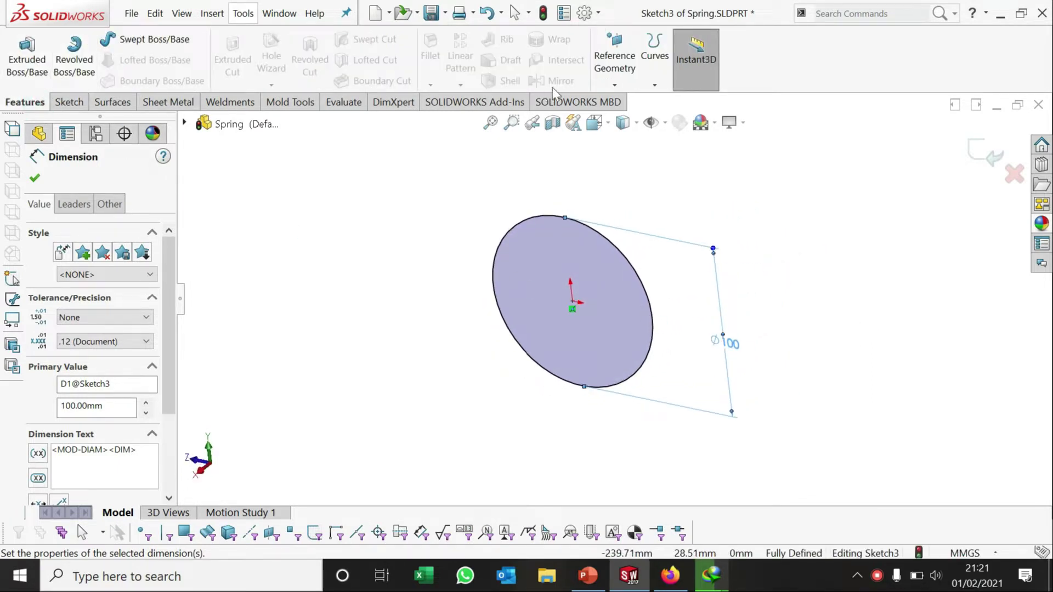
# Step: Build a helix on the 100 mm circle with 12 mm pitch and 22 revolutions
pyautogui.click(654, 65)
pyautogui.click(686, 103)
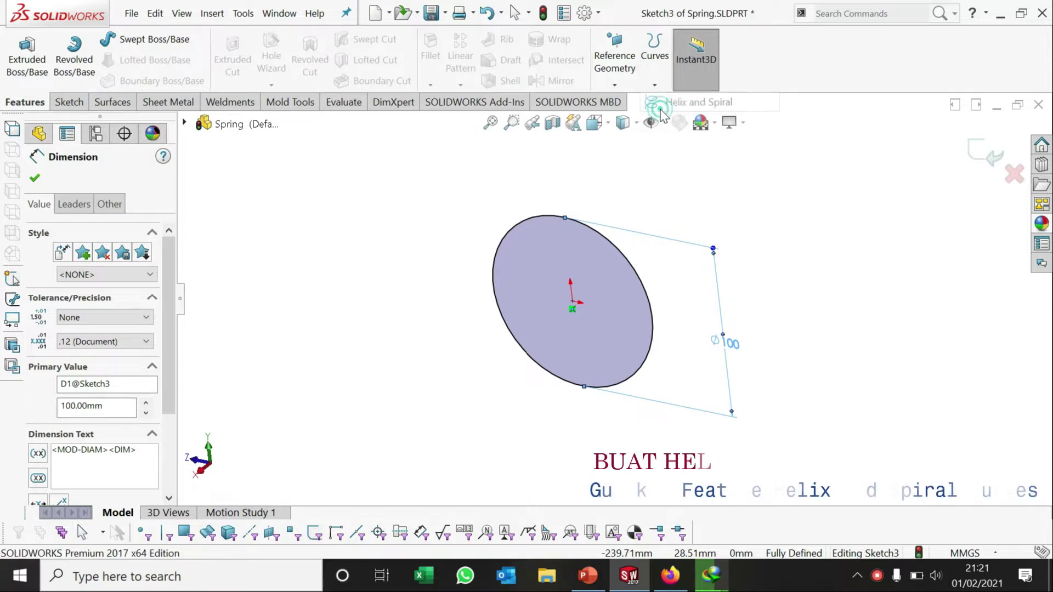
pyautogui.scroll(3, 608, 207)
pyautogui.moveTo(609, 207)
pyautogui.mouseDown(button='middle')
pyautogui.moveTo(689, 402)
pyautogui.moveTo(713, 260)
pyautogui.mouseUp(button='middle')
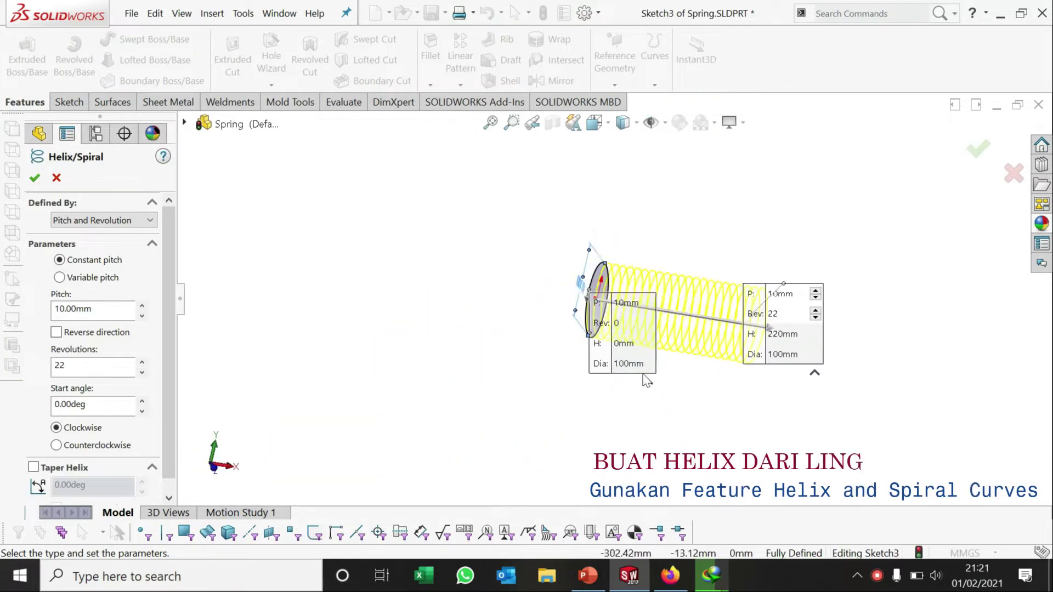
pyautogui.press('space')
pyautogui.click(732, 229)
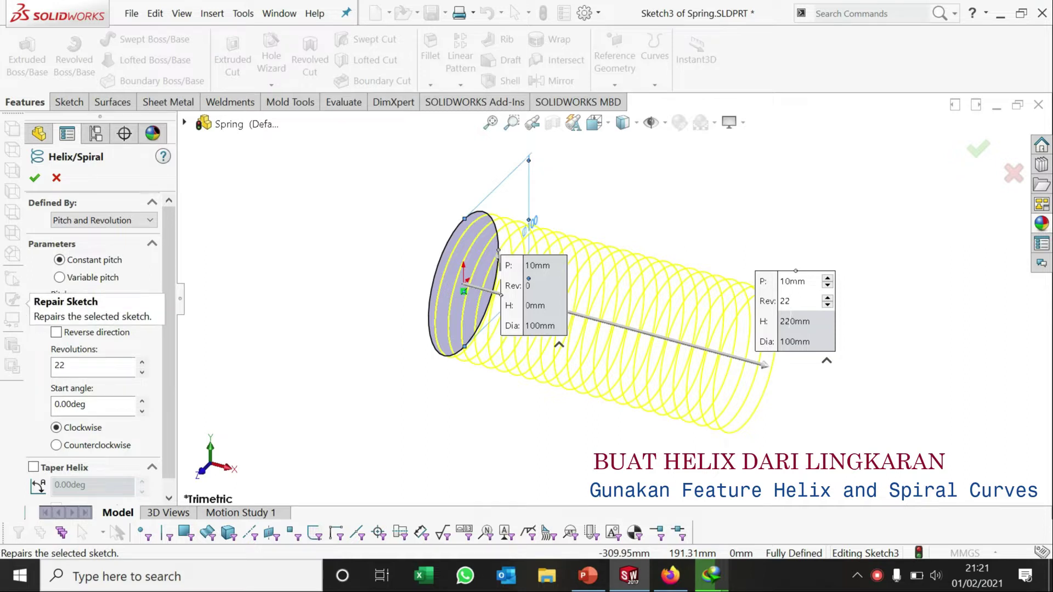
pyautogui.write('12')
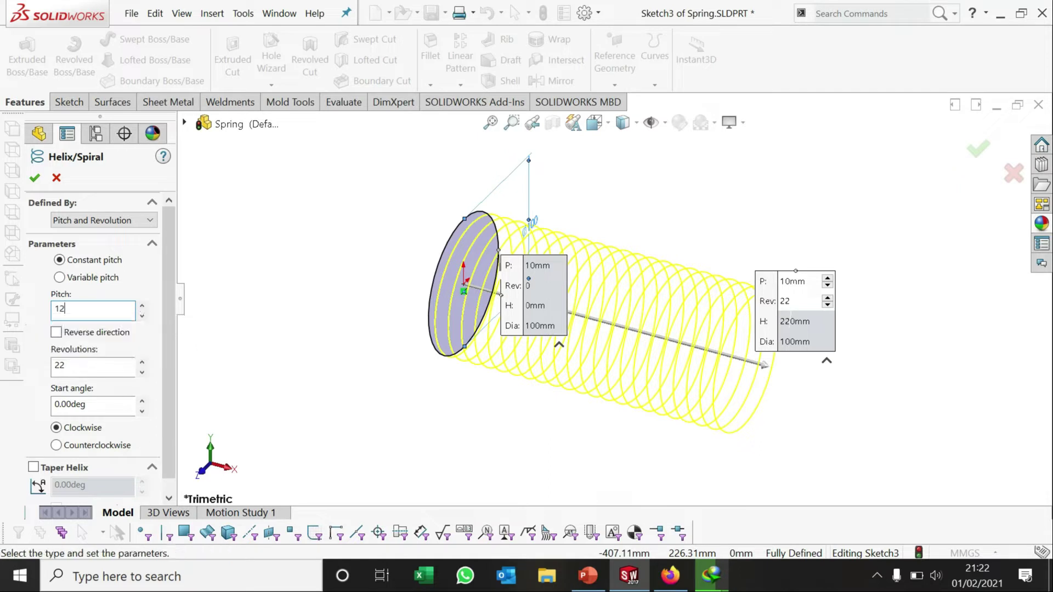
pyautogui.click(103, 370)
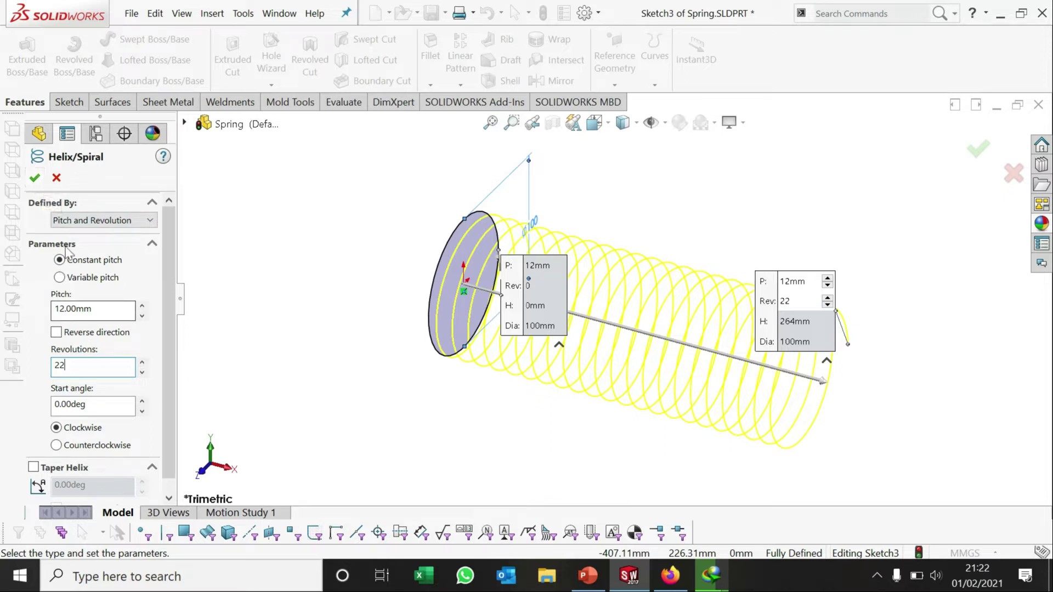
pyautogui.click(37, 178)
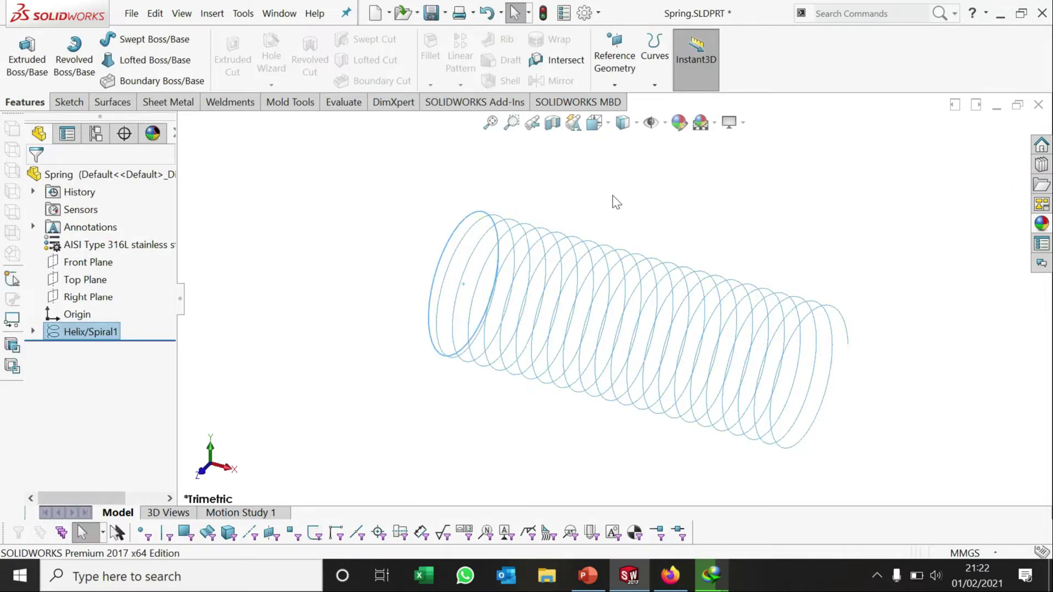
# Step: Start a new sketch on the Right Plane, viewed normal to the plane
pyautogui.moveTo(611, 196)
pyautogui.mouseDown(button='middle')
pyautogui.moveTo(489, 264)
pyautogui.moveTo(495, 294)
pyautogui.mouseUp(button='middle')
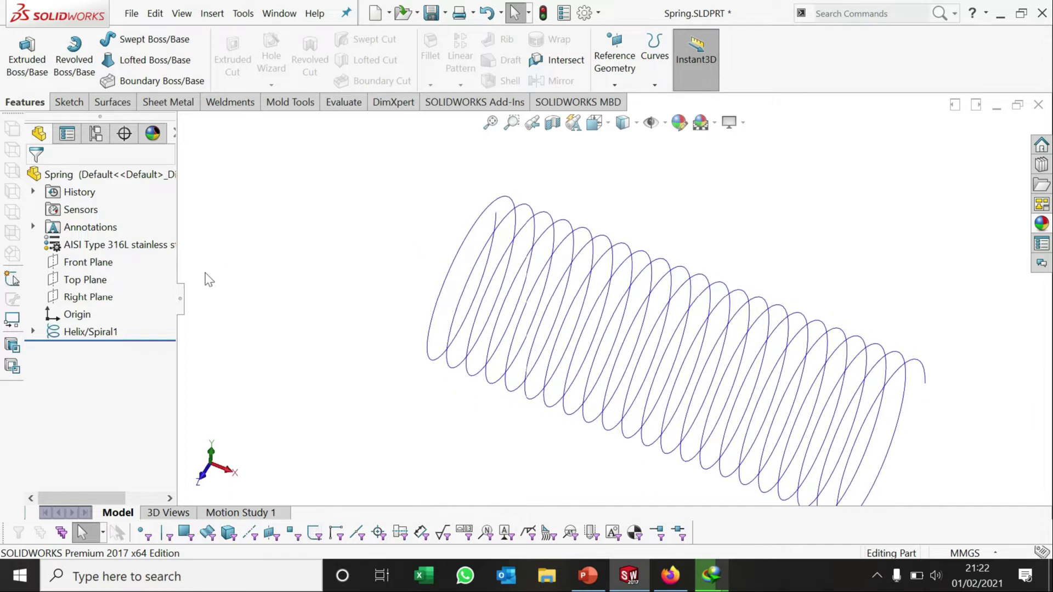
pyautogui.click(104, 297)
pyautogui.click(113, 276)
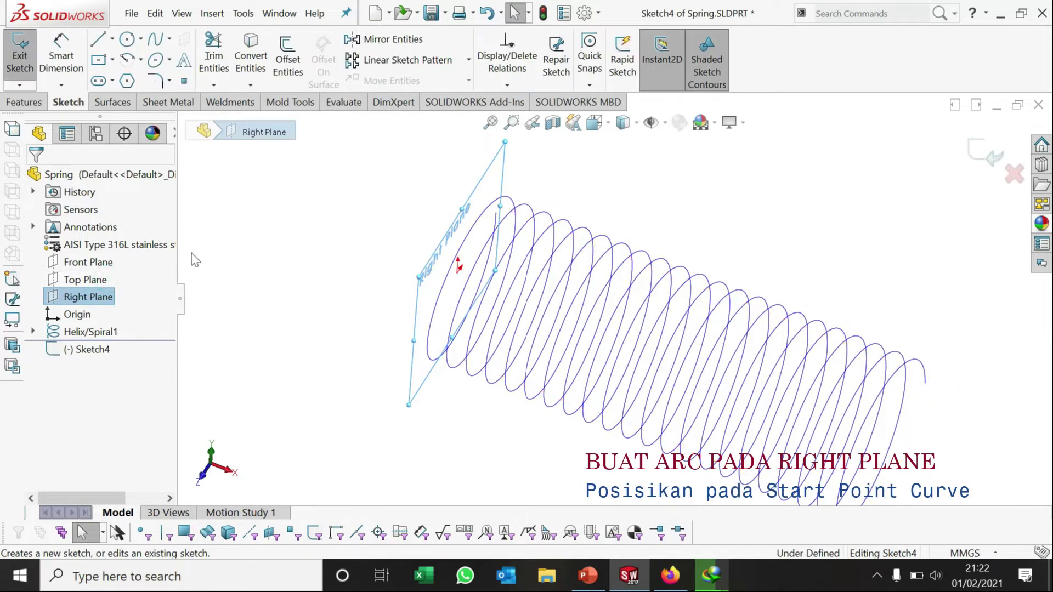
pyautogui.rightClick(104, 352)
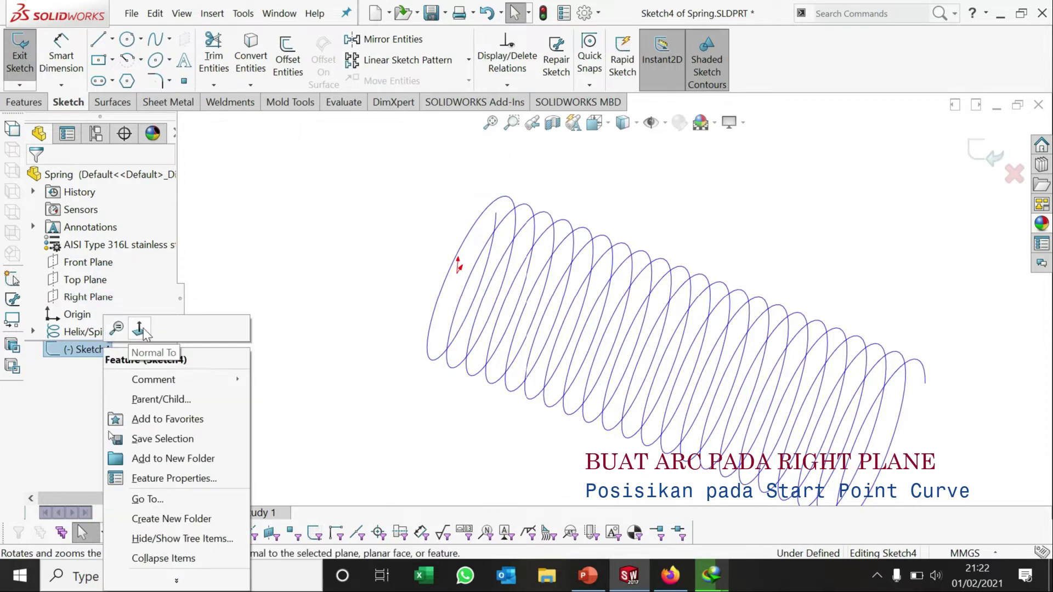
pyautogui.click(143, 326)
pyautogui.moveTo(560, 326)
pyautogui.mouseDown(button='middle')
pyautogui.moveTo(512, 336)
pyautogui.moveTo(643, 309)
pyautogui.moveTo(630, 305)
pyautogui.mouseUp(button='middle')
pyautogui.scroll(5, 494, 346)
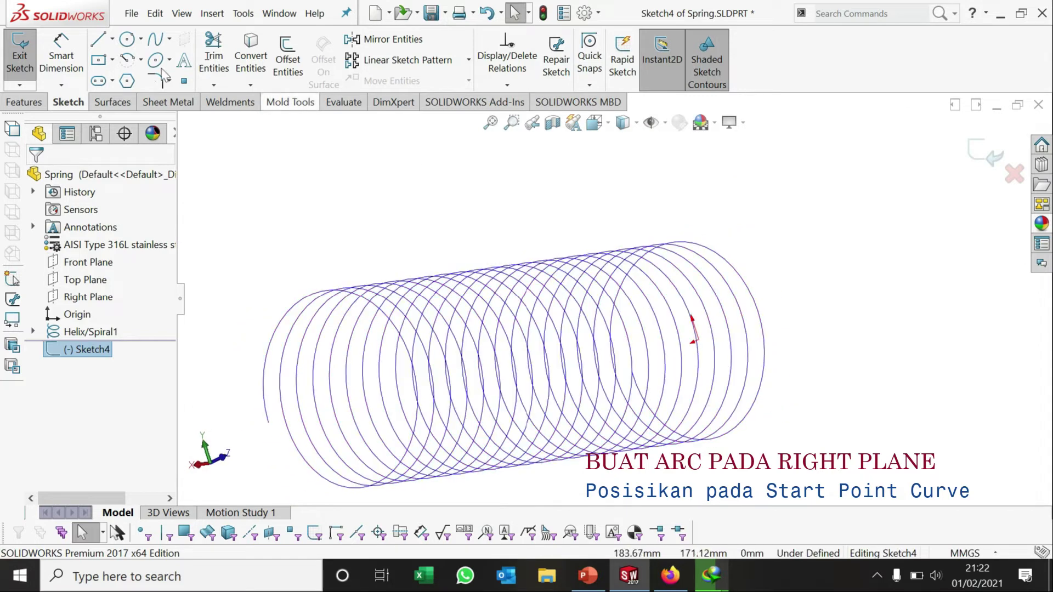
# Step: Draw a centre-point arc near the helix start and place its radius dimension
pyautogui.click(128, 60)
pyautogui.click(685, 323)
pyautogui.click(671, 304)
pyautogui.click(674, 346)
pyautogui.scroll(3, 662, 336)
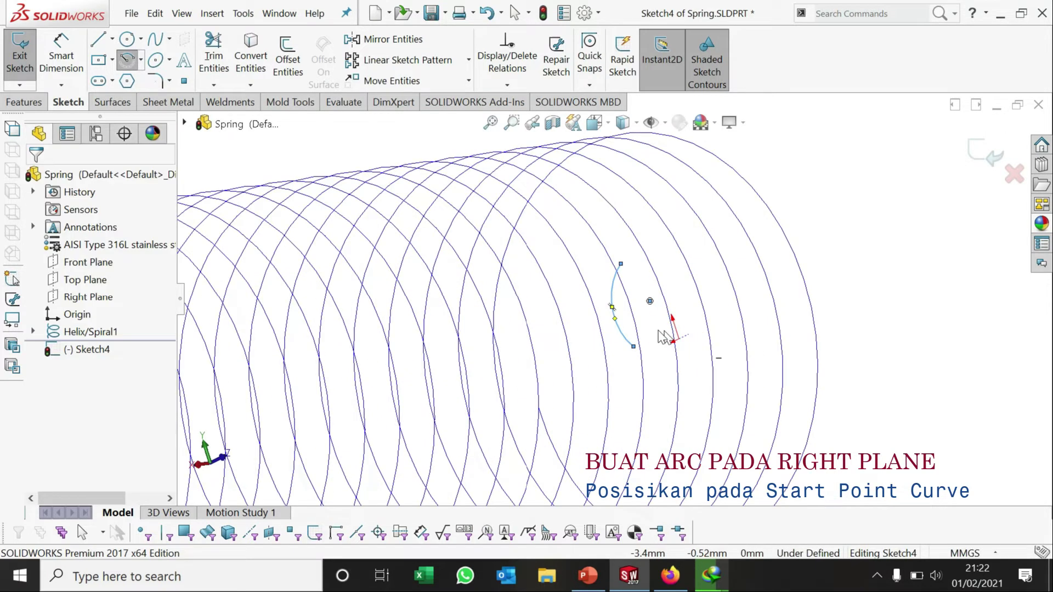
pyautogui.scroll(2, 664, 336)
pyautogui.press('Escape')
pyautogui.click(620, 351)
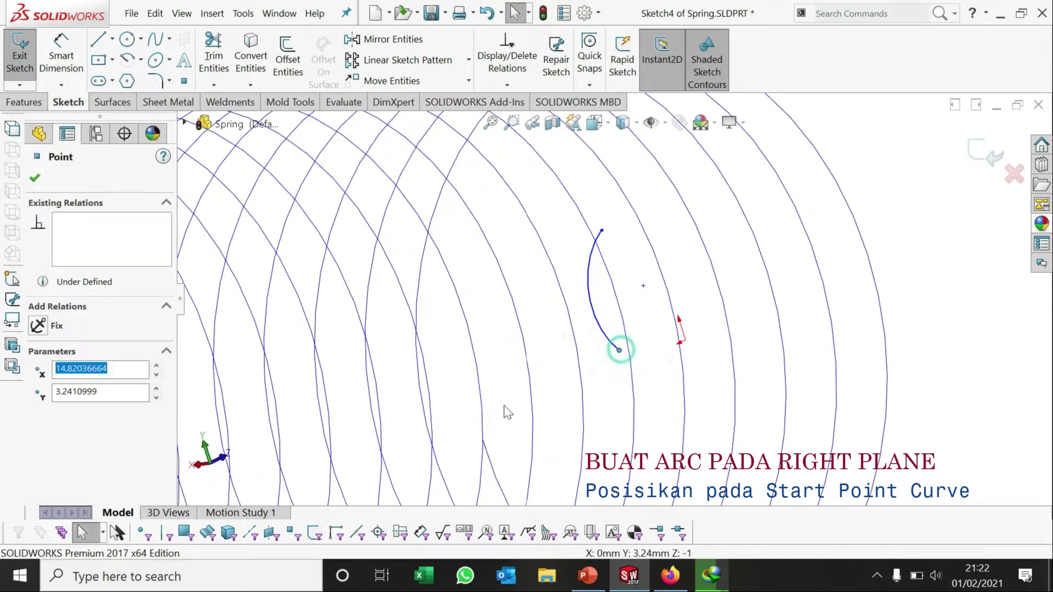
pyautogui.click(589, 297)
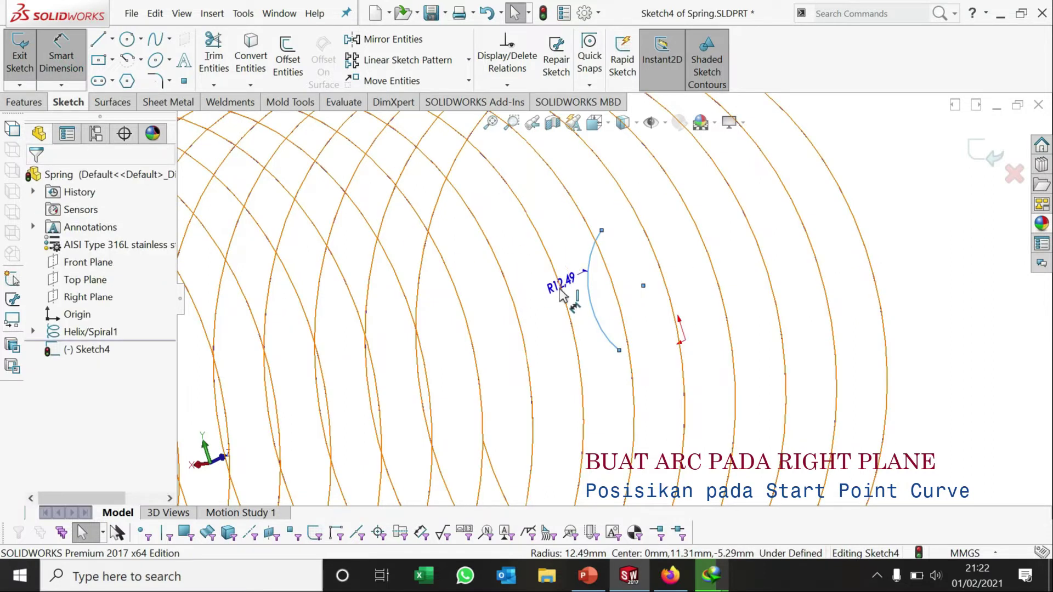
pyautogui.click(535, 306)
# Step: Set the arc's radius to 50 mm
pyautogui.write('50')
pyautogui.press('Return')
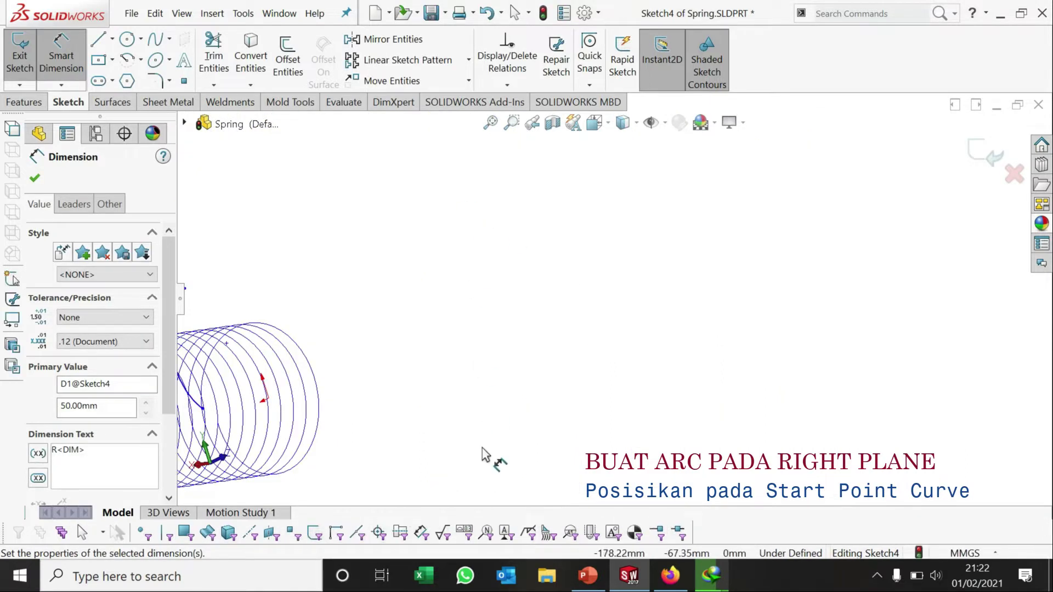
pyautogui.scroll(3, 483, 455)
pyautogui.scroll(-3, 279, 282)
pyautogui.press('Escape')
pyautogui.scroll(1, 437, 351)
pyautogui.scroll(-3, 483, 351)
pyautogui.scroll(-1, 526, 307)
# Step: Tie an arc point to the helix start and make the arc endpoint horizontal with another point
pyautogui.click(543, 285)
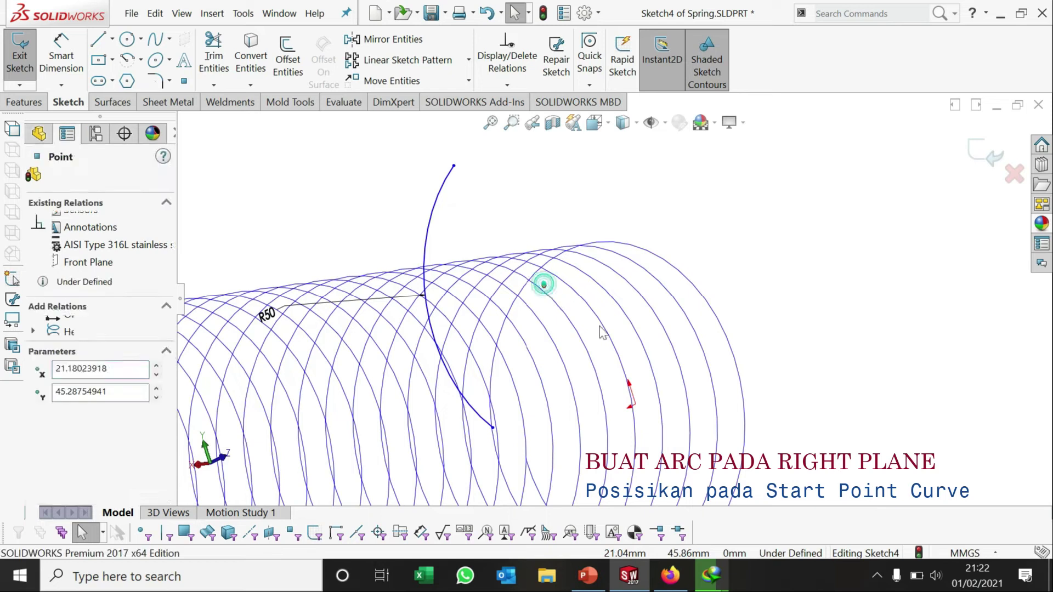
pyautogui.keyDown('ctrl'); pyautogui.click(635, 405); pyautogui.keyUp('ctrl')
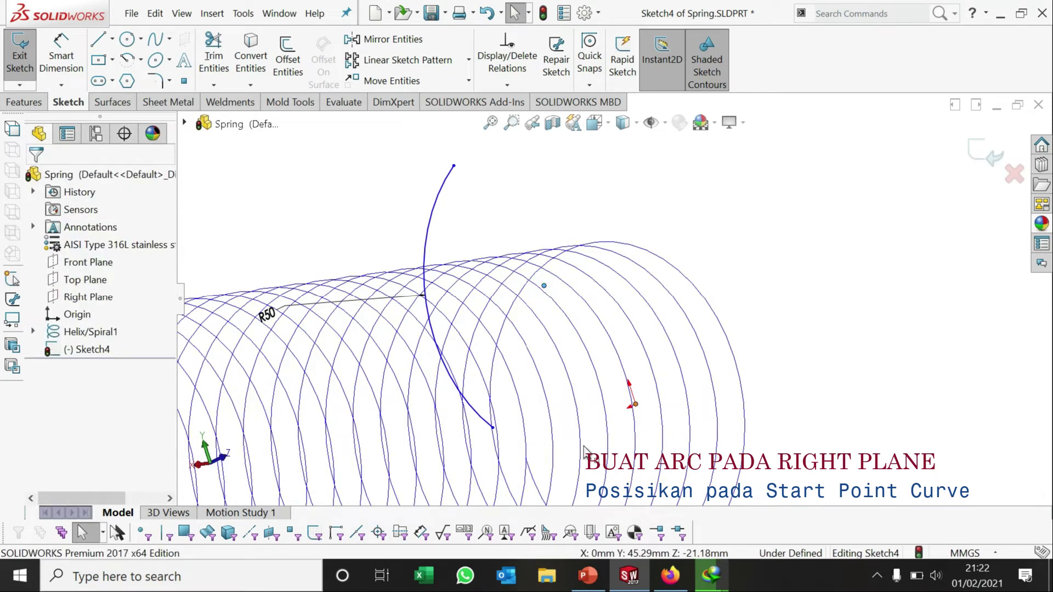
pyautogui.click(44, 427)
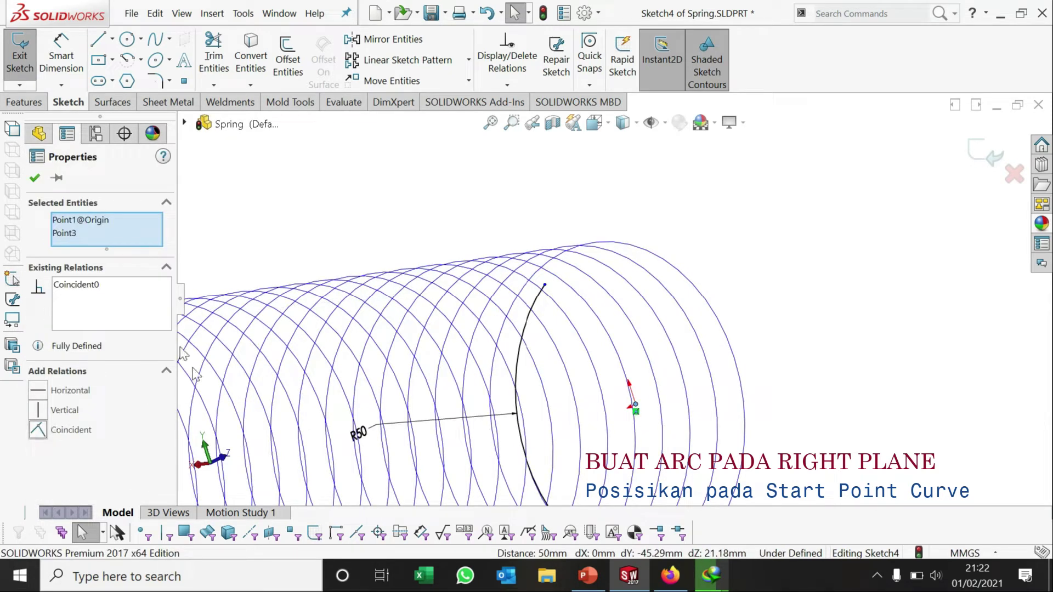
pyautogui.click(34, 178)
pyautogui.scroll(-2, 609, 418)
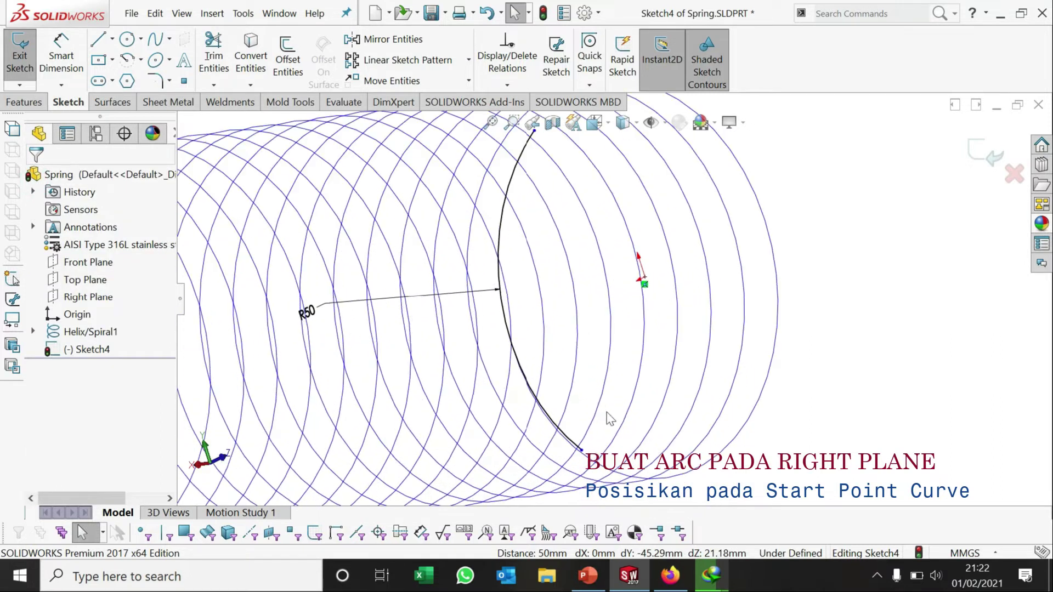
pyautogui.moveTo(581, 451); pyautogui.dragTo(522, 372)
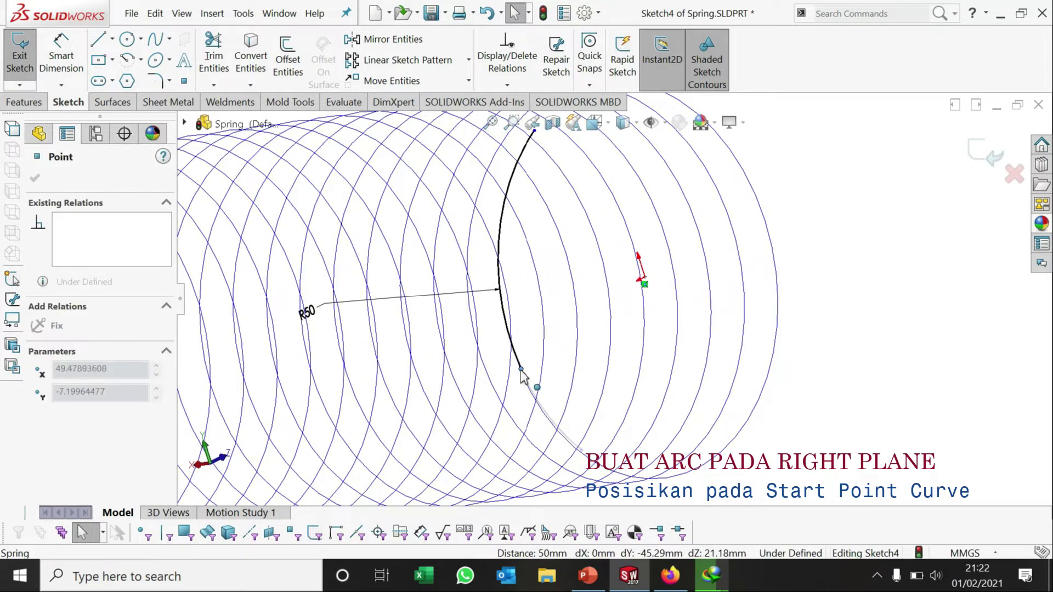
pyautogui.moveTo(514, 334); pyautogui.dragTo(514, 334)
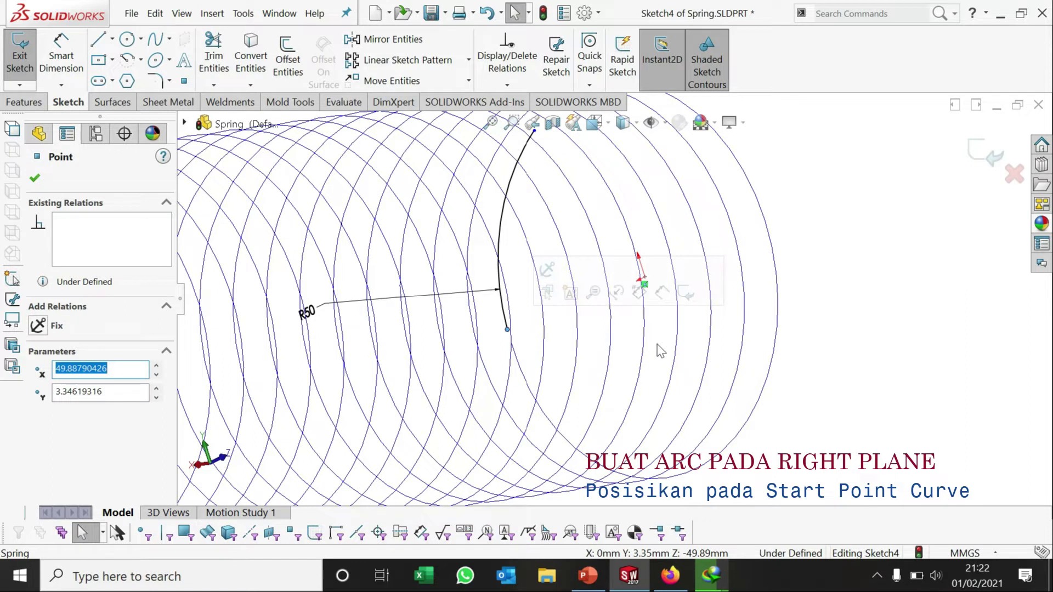
pyautogui.scroll(-2, 719, 254)
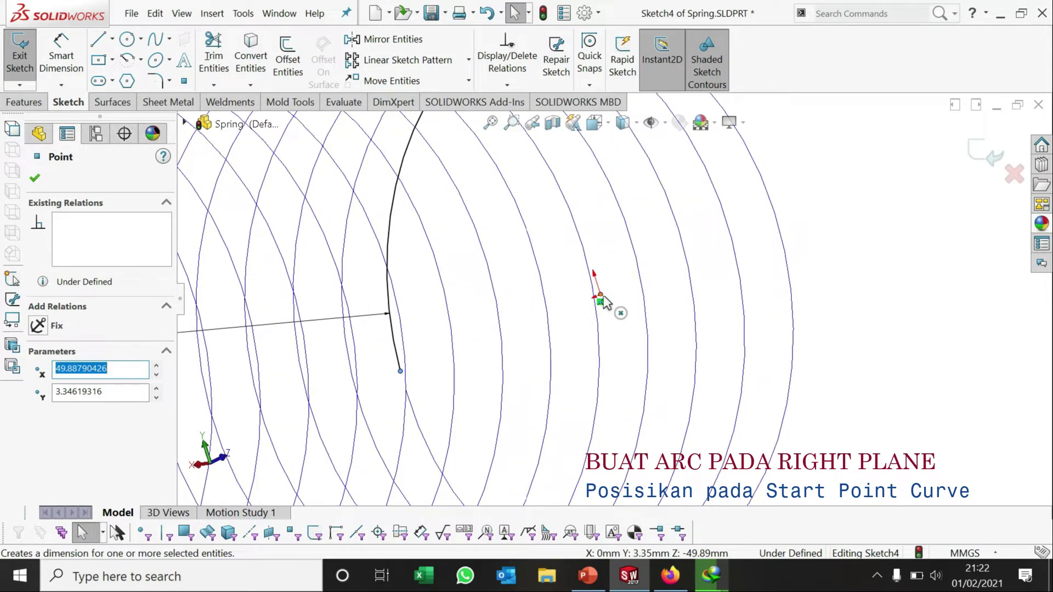
pyautogui.keyDown('ctrl'); pyautogui.click(601, 296); pyautogui.keyUp('ctrl')
pyautogui.click(44, 390)
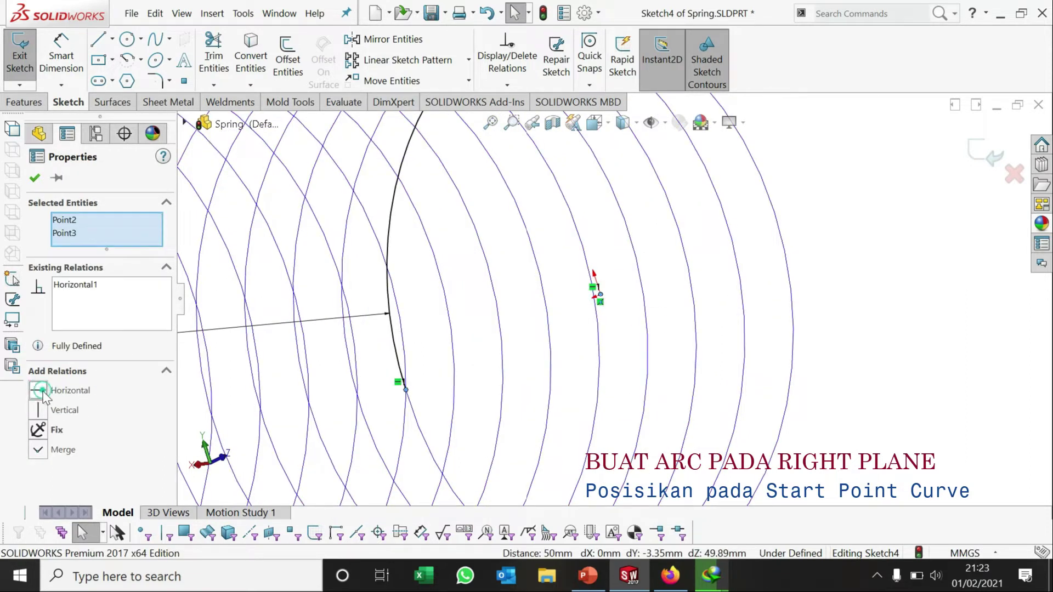
pyautogui.click(34, 178)
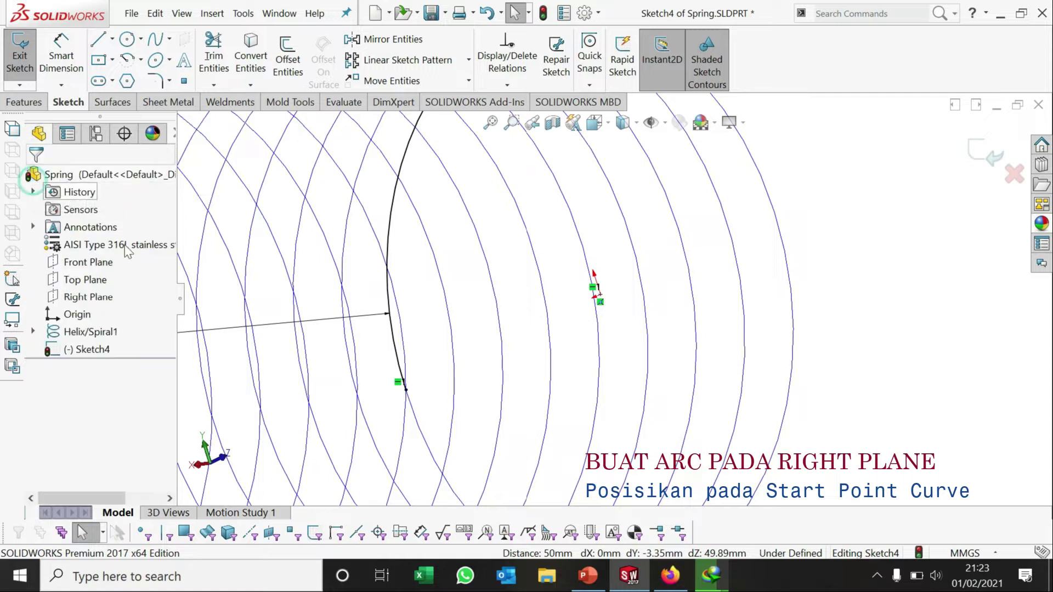
# Step: Align the arc's top endpoint vertically with the helix start, then exit the sketch
pyautogui.scroll(2, 318, 322)
pyautogui.scroll(2, 409, 313)
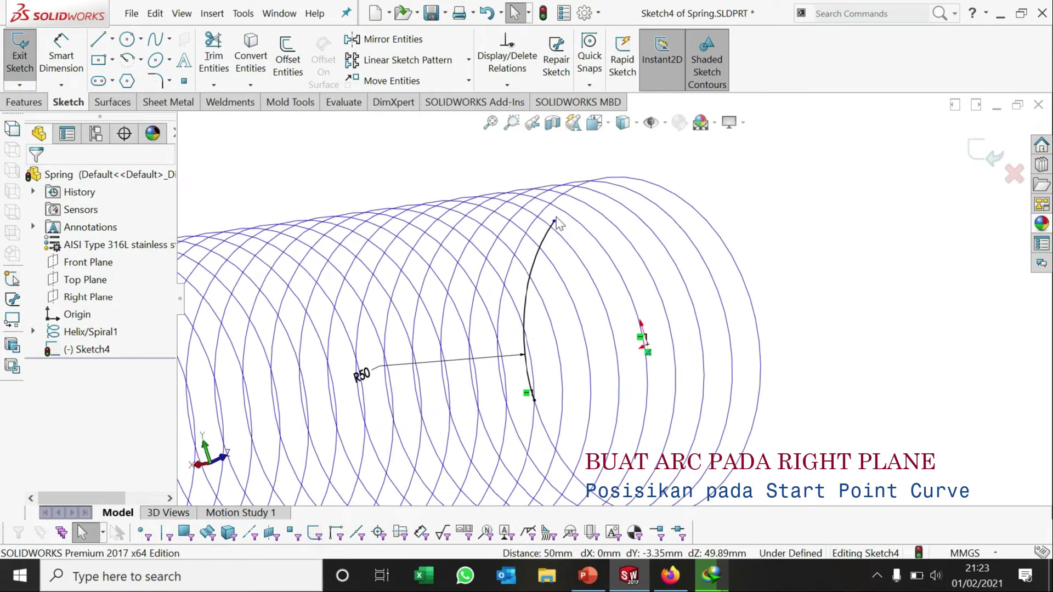
pyautogui.click(553, 221)
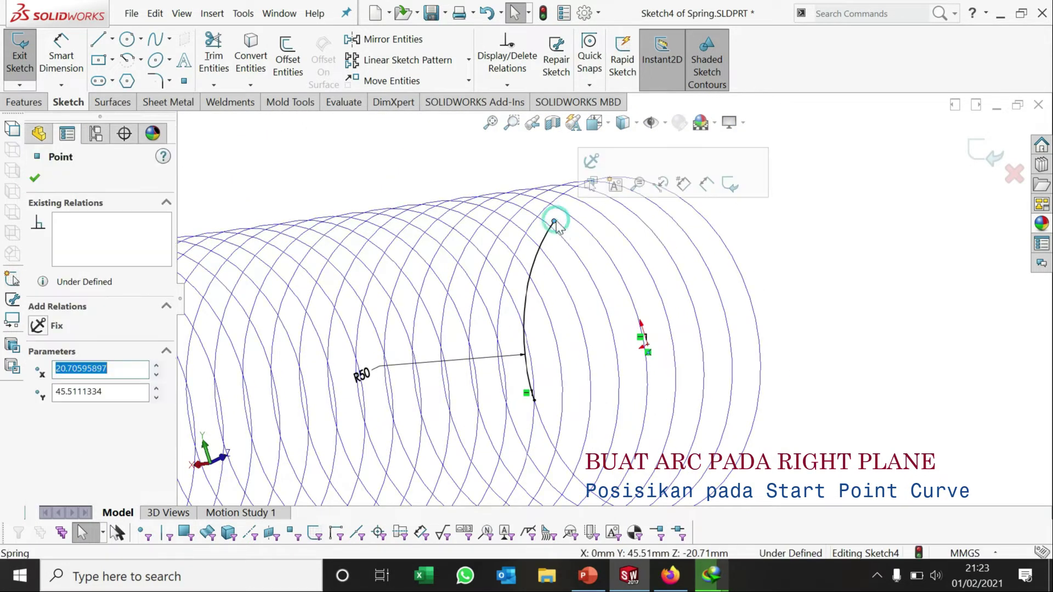
pyautogui.keyDown('ctrl'); pyautogui.click(646, 346); pyautogui.keyUp('ctrl')
pyautogui.click(46, 412)
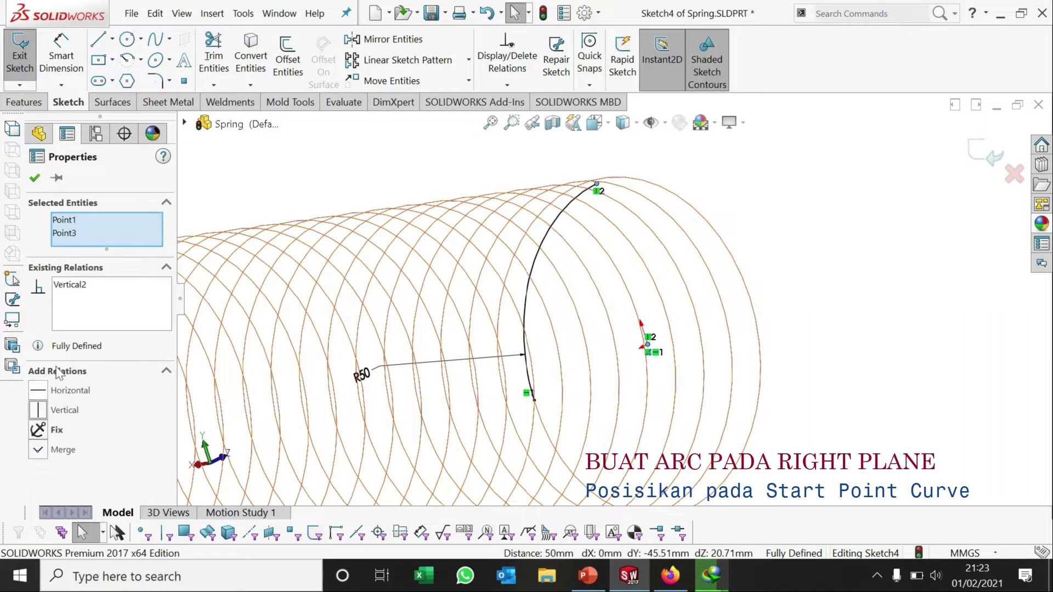
pyautogui.click(35, 180)
pyautogui.moveTo(776, 258)
pyautogui.mouseDown(button='middle')
pyautogui.moveTo(624, 318)
pyautogui.moveTo(549, 230)
pyautogui.mouseUp(button='middle')
pyautogui.scroll(-5, 480, 246)
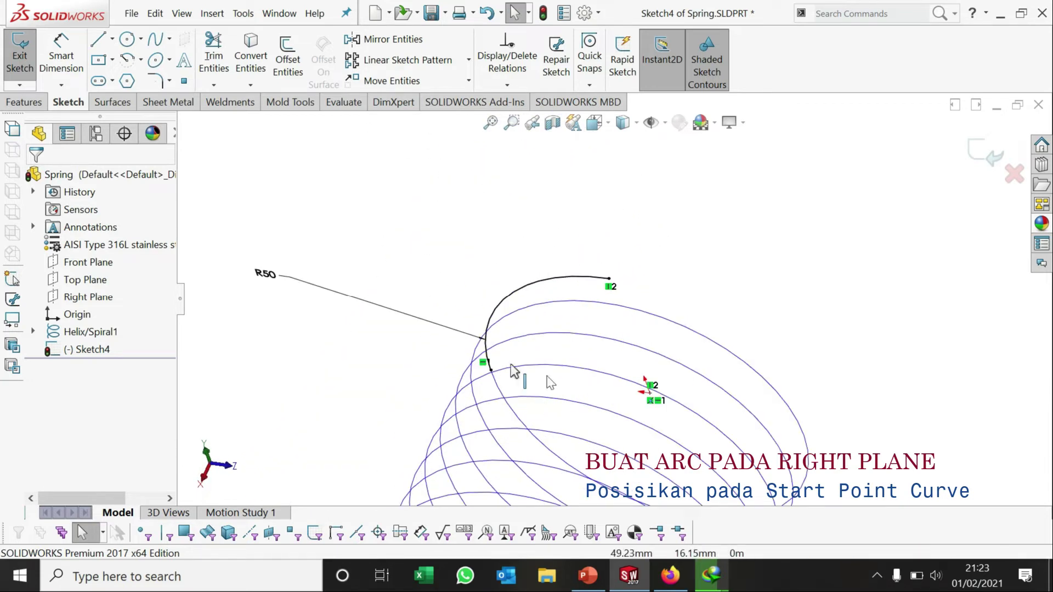
pyautogui.moveTo(548, 376); pyautogui.dragTo(1031, 176, button='middle')
pyautogui.click(987, 152)
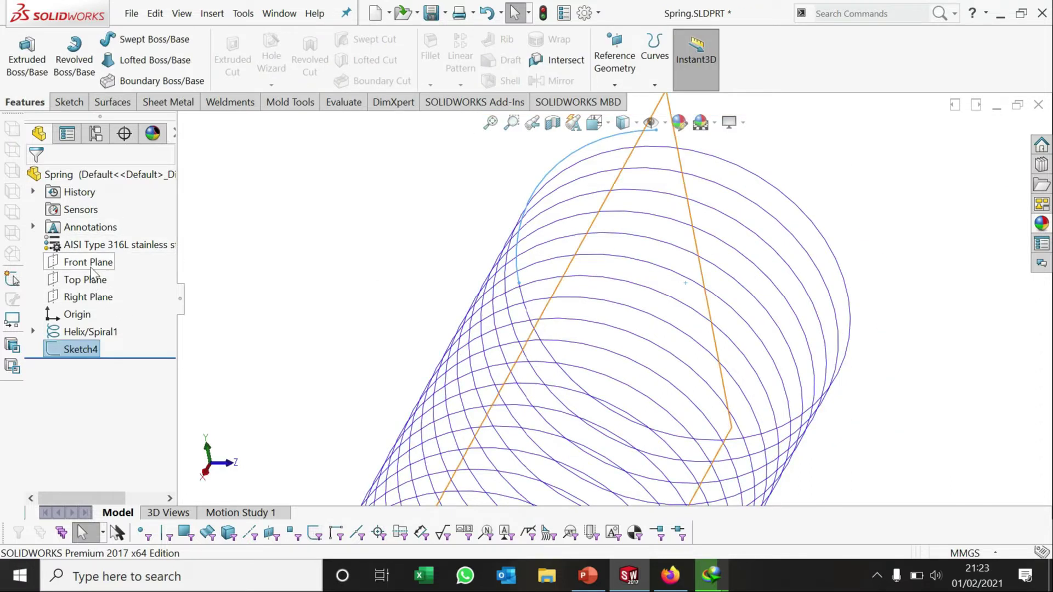
# Step: Start a new sketch on the Top Plane, viewed normal to it
pyautogui.click(96, 281)
pyautogui.click(107, 262)
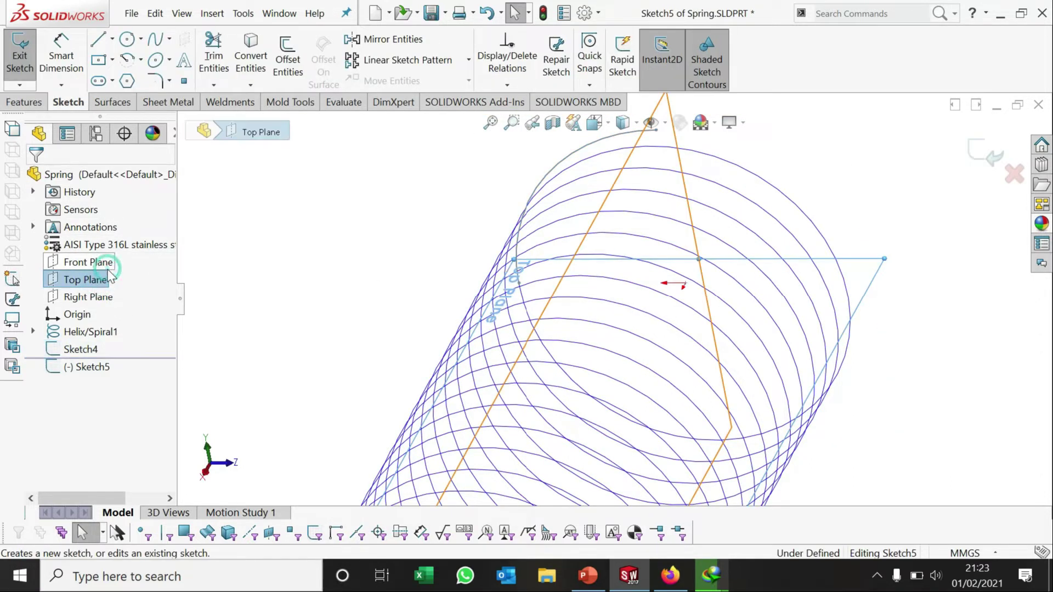
pyautogui.rightClick(92, 369)
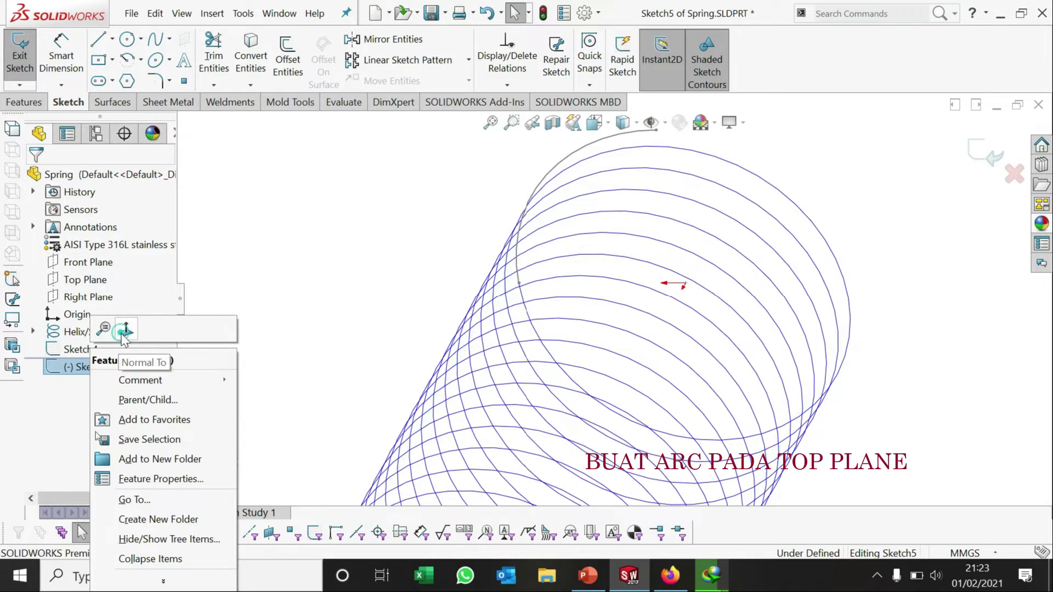
pyautogui.click(119, 343)
pyautogui.moveTo(404, 310); pyautogui.dragTo(422, 291, button='middle')
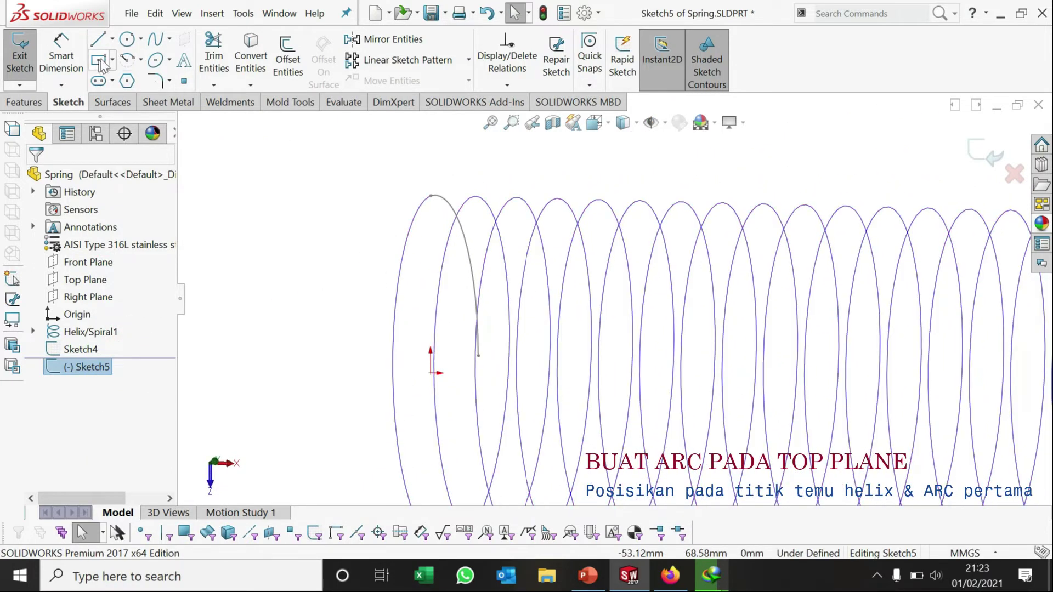
# Step: Draw a centre-point arc on the Top Plane sketch
pyautogui.click(135, 61)
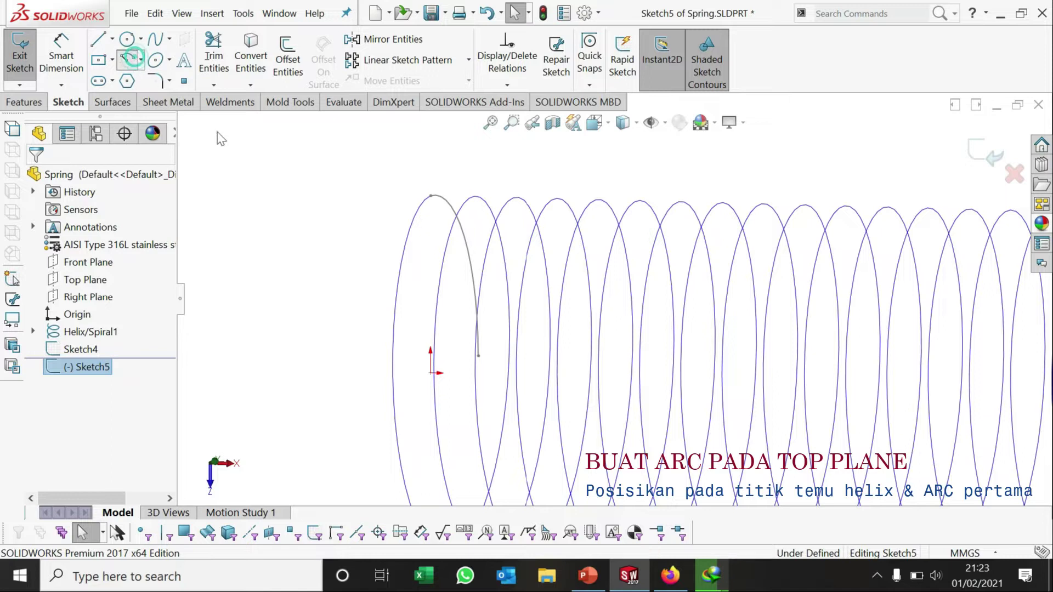
pyautogui.click(285, 193)
pyautogui.click(412, 191)
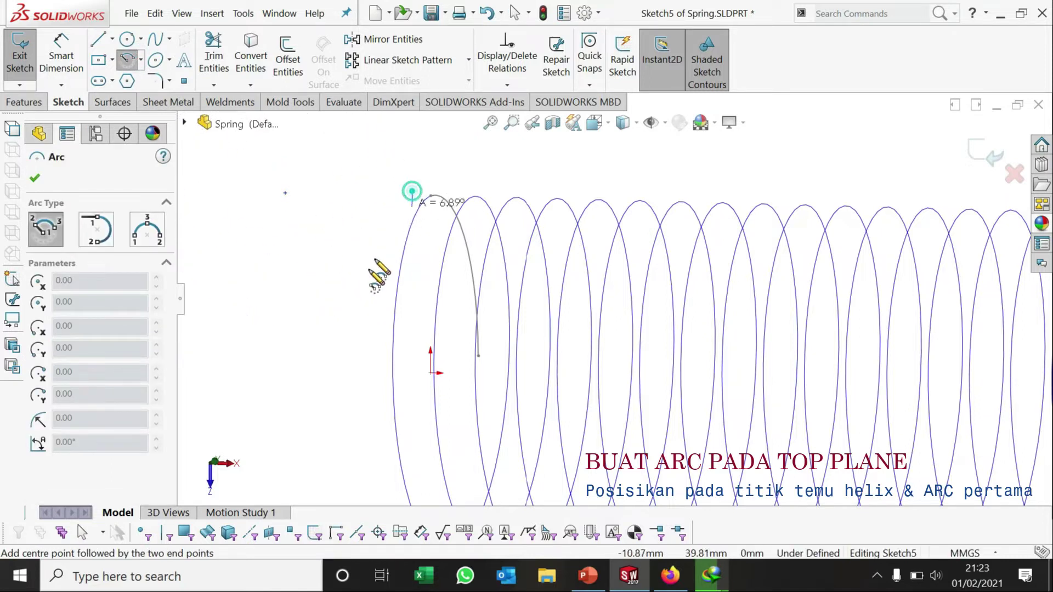
pyautogui.click(267, 325)
pyautogui.scroll(-2, 268, 230)
pyautogui.press('Escape')
# Step: Dimension the new arc's radius to 50 mm
pyautogui.click(53, 71)
pyautogui.click(428, 309)
pyautogui.click(398, 282)
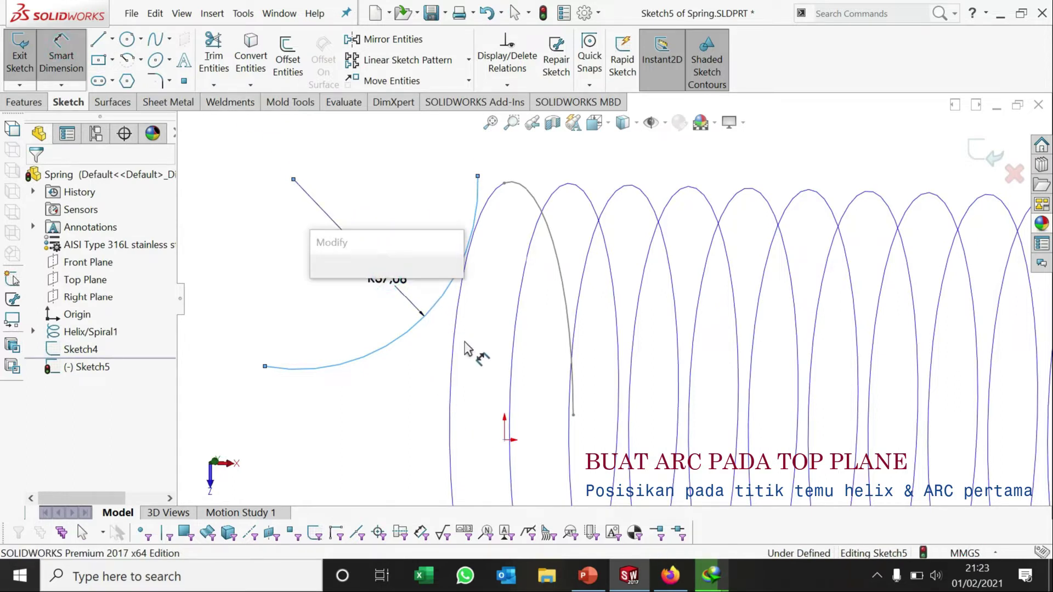
pyautogui.write('50')
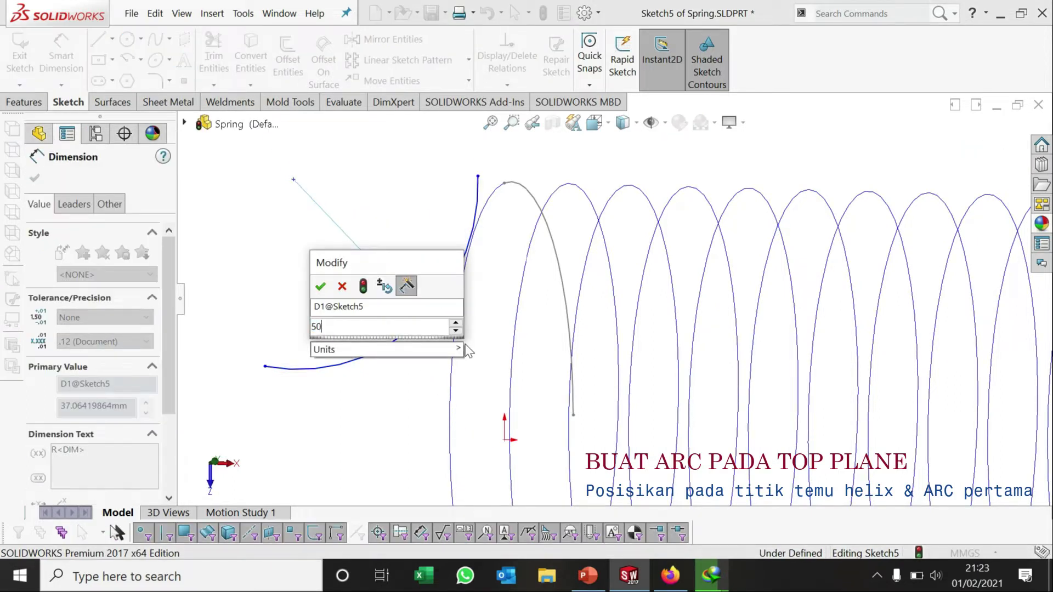
pyautogui.press('Return')
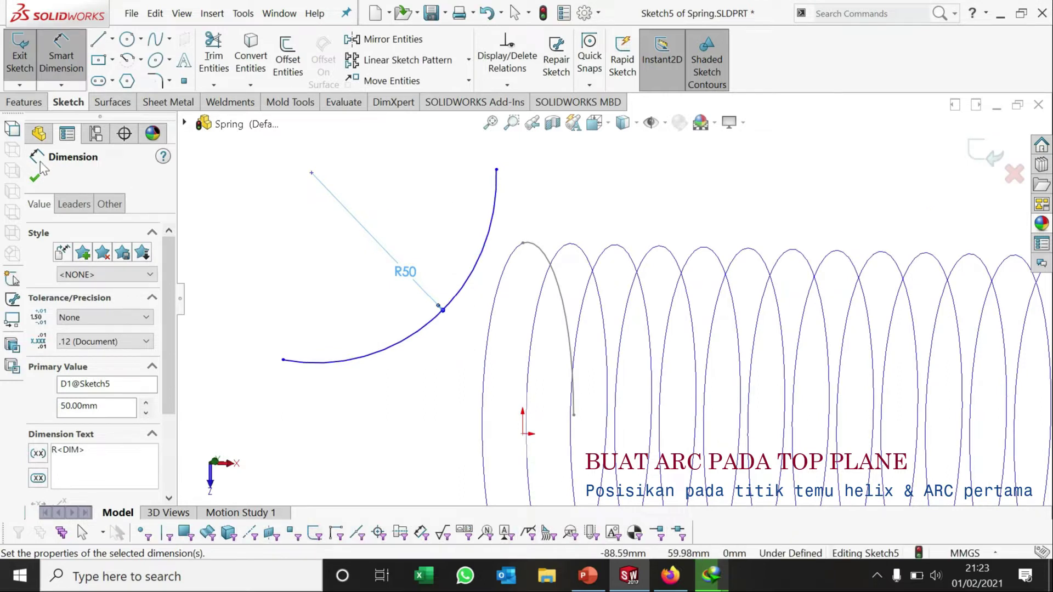
pyautogui.click(35, 180)
pyautogui.scroll(2, 612, 299)
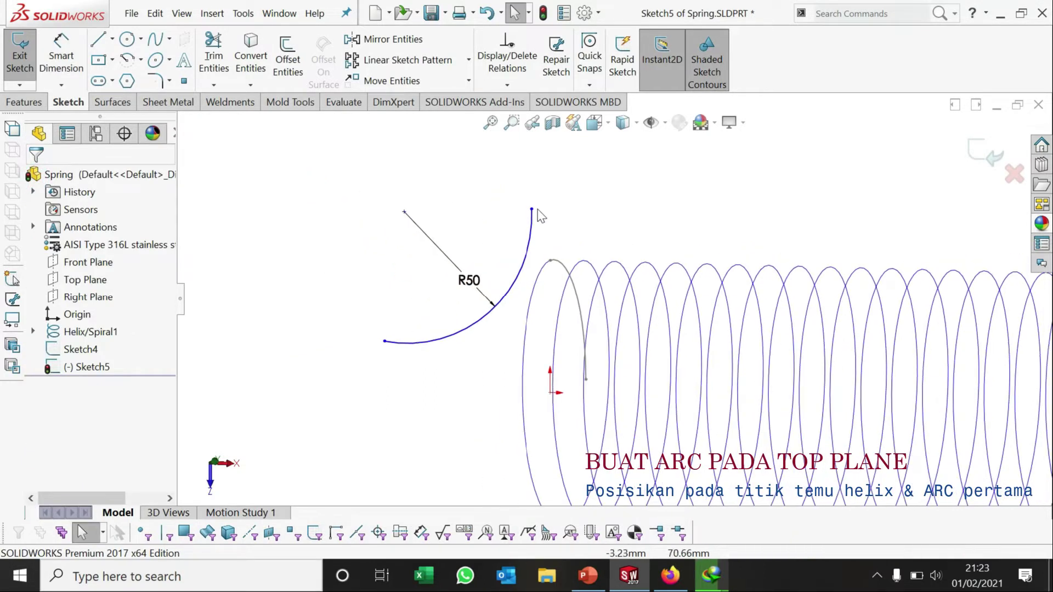
# Step: Make the arc's top endpoint horizontal with its centre, after a failed join to the helix end
pyautogui.click(531, 210)
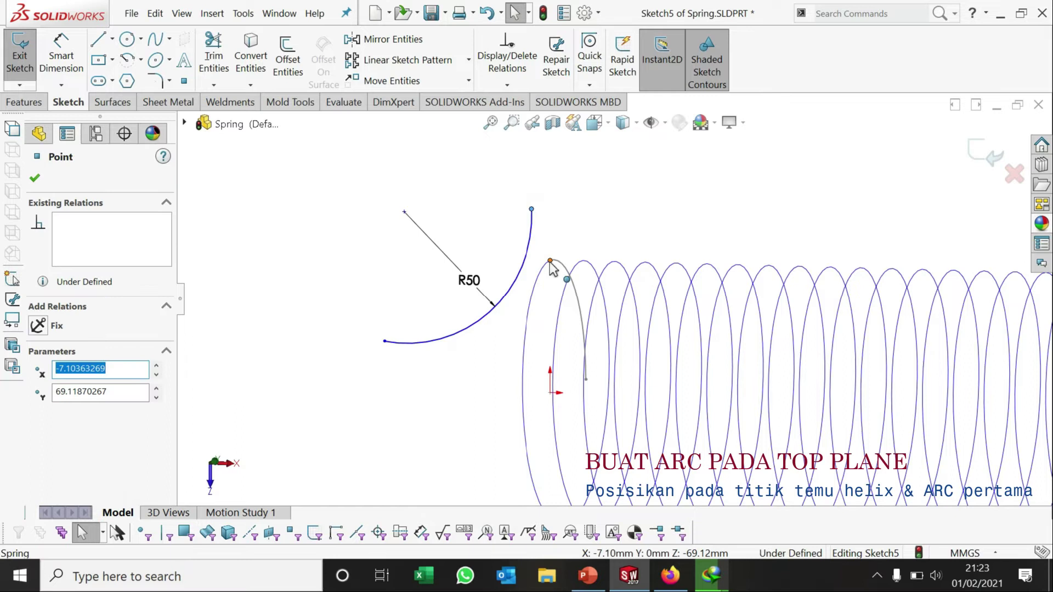
pyautogui.keyDown('ctrl'); pyautogui.click(550, 261); pyautogui.keyUp('ctrl')
pyautogui.click(41, 432)
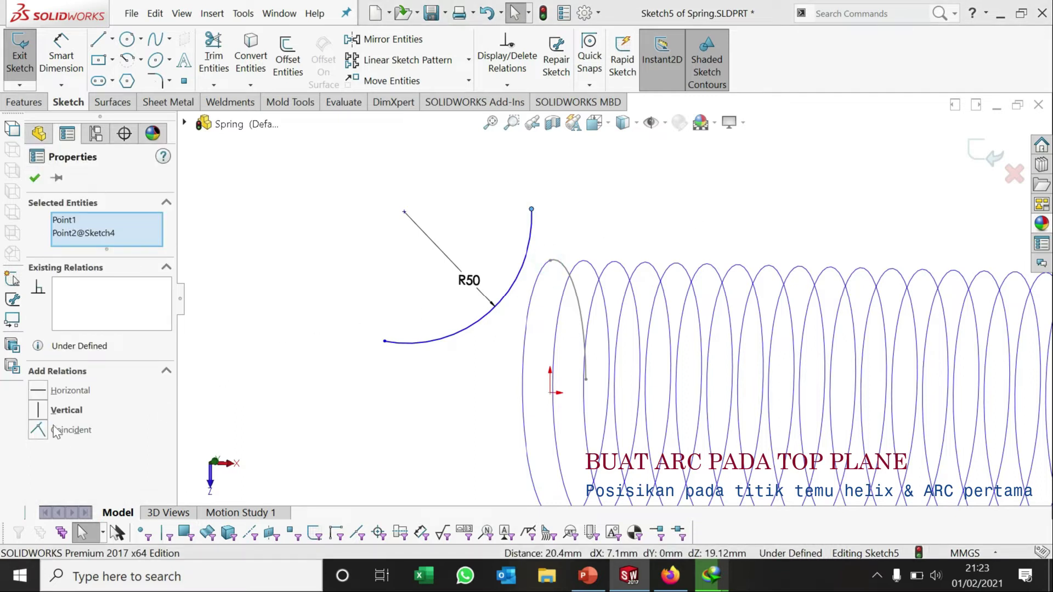
pyautogui.click(627, 291)
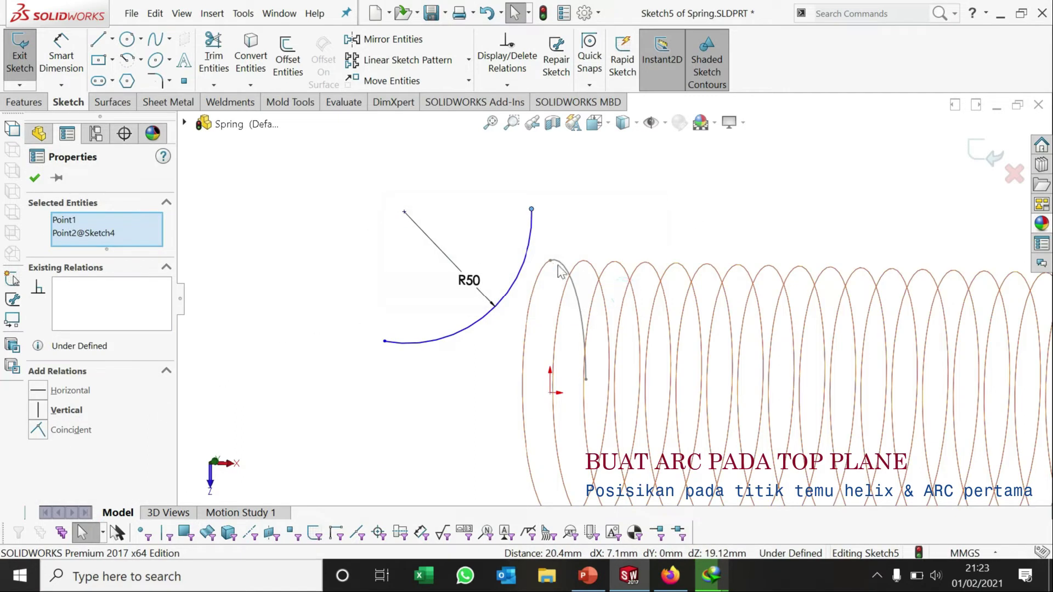
pyautogui.click(675, 205)
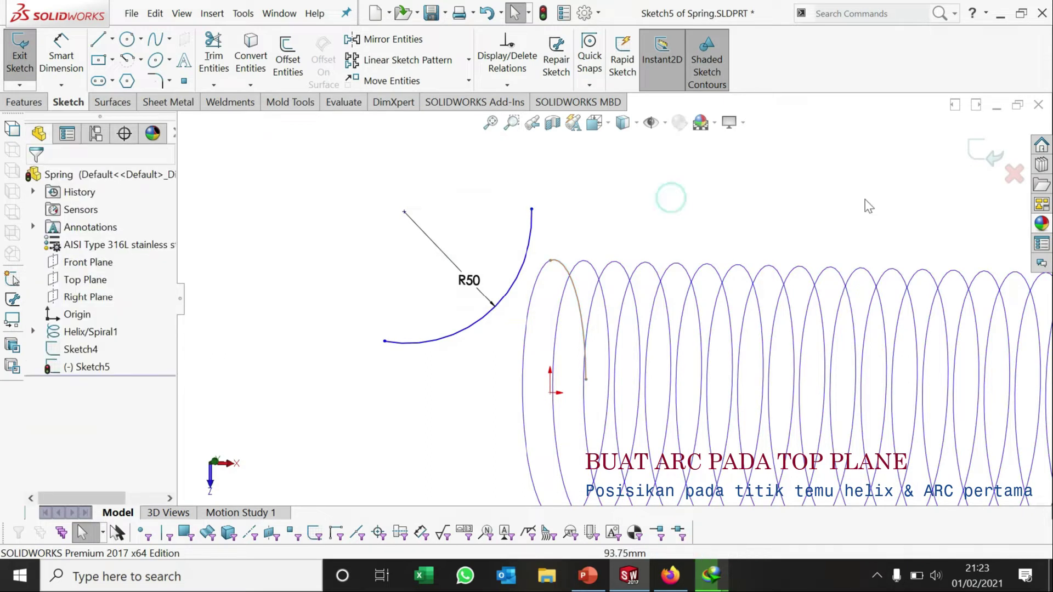
pyautogui.click(531, 210)
pyautogui.keyDown('ctrl'); pyautogui.click(404, 212); pyautogui.keyUp('ctrl')
pyautogui.click(38, 390)
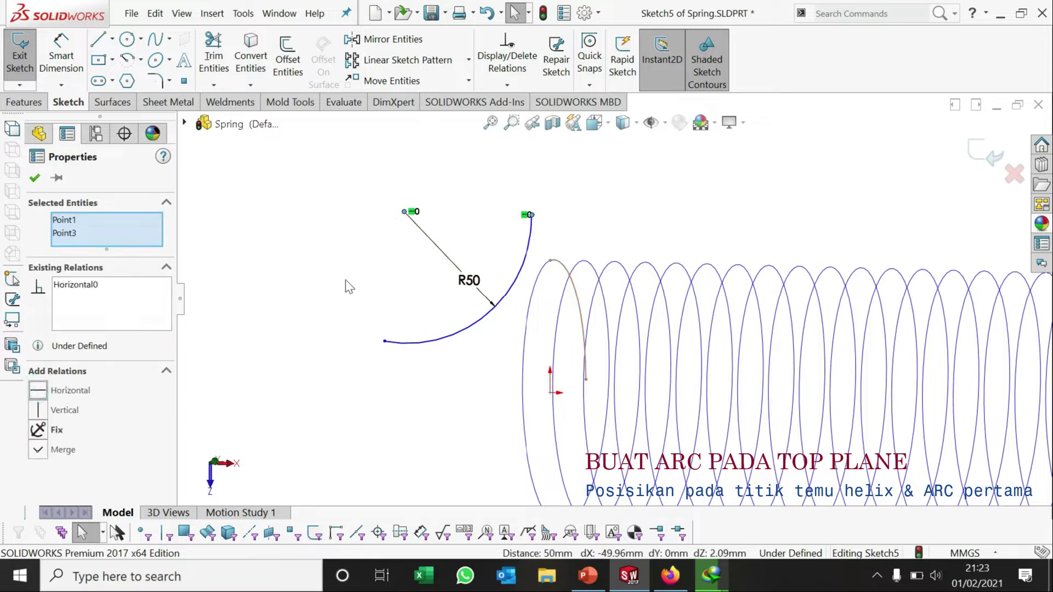
pyautogui.click(32, 181)
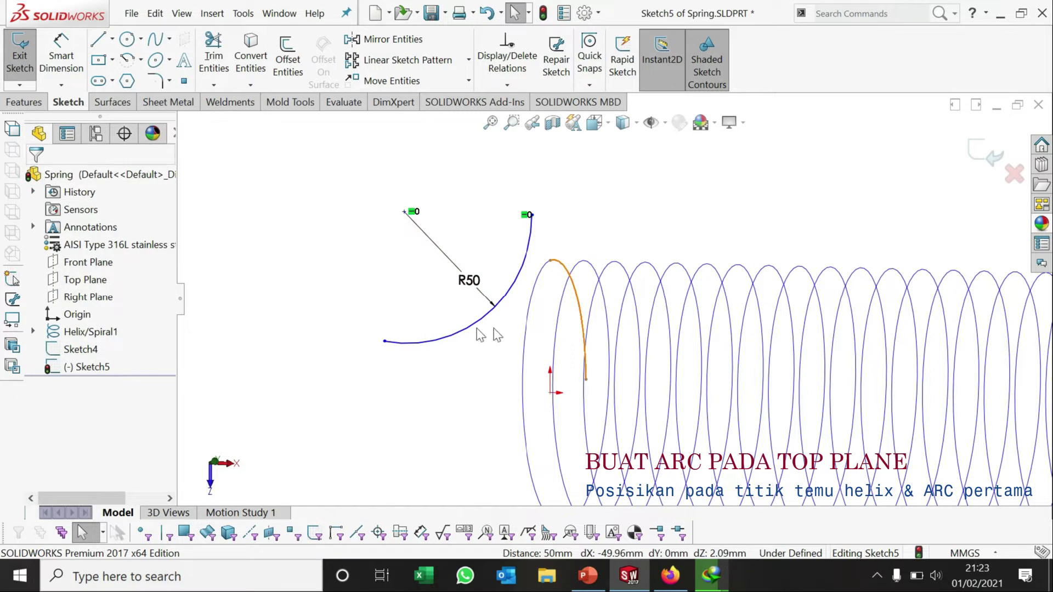
# Step: Put the arc's lower endpoint vertically below its centre and level with the origin
pyautogui.click(384, 342)
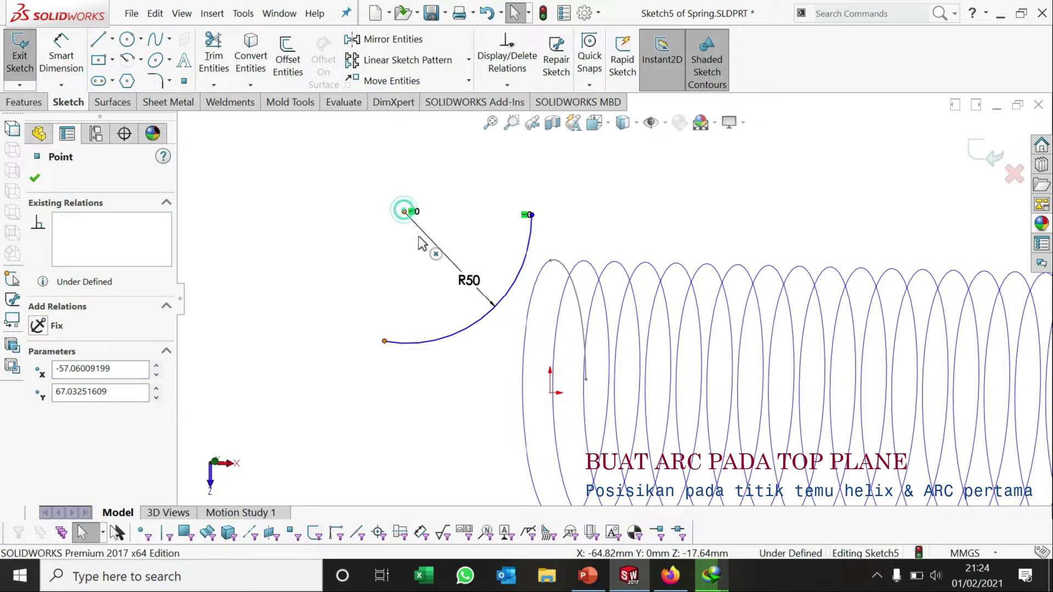
pyautogui.keyDown('ctrl'); pyautogui.click(404, 212); pyautogui.keyUp('ctrl')
pyautogui.click(36, 415)
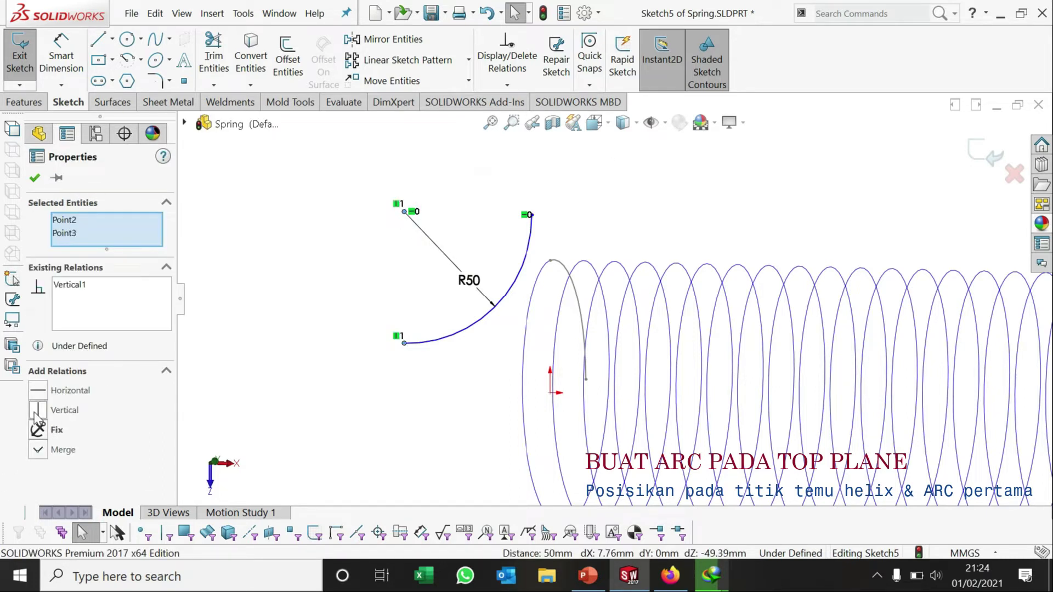
pyautogui.click(34, 178)
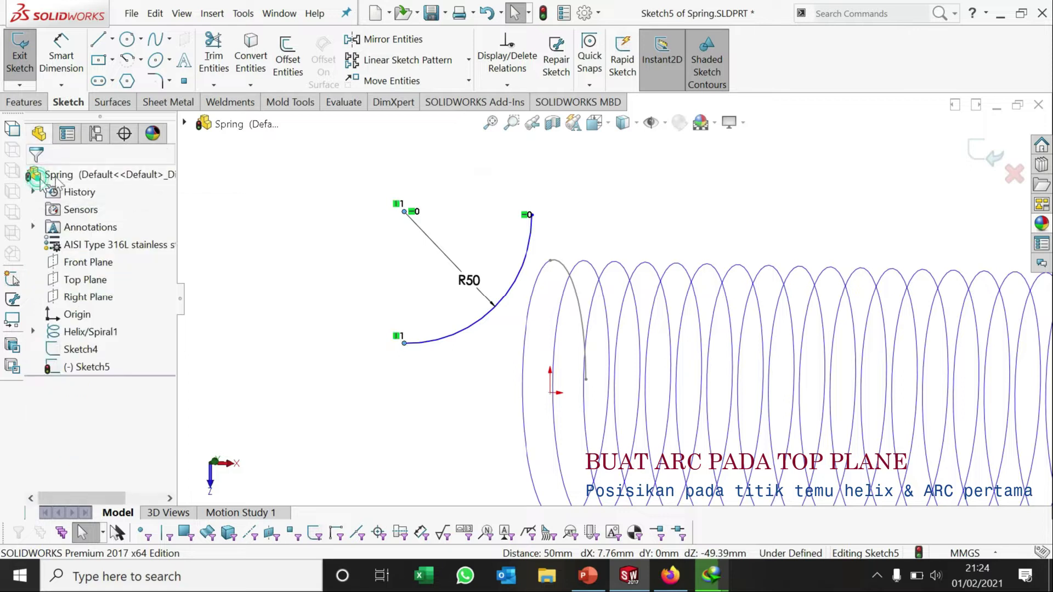
pyautogui.click(403, 344)
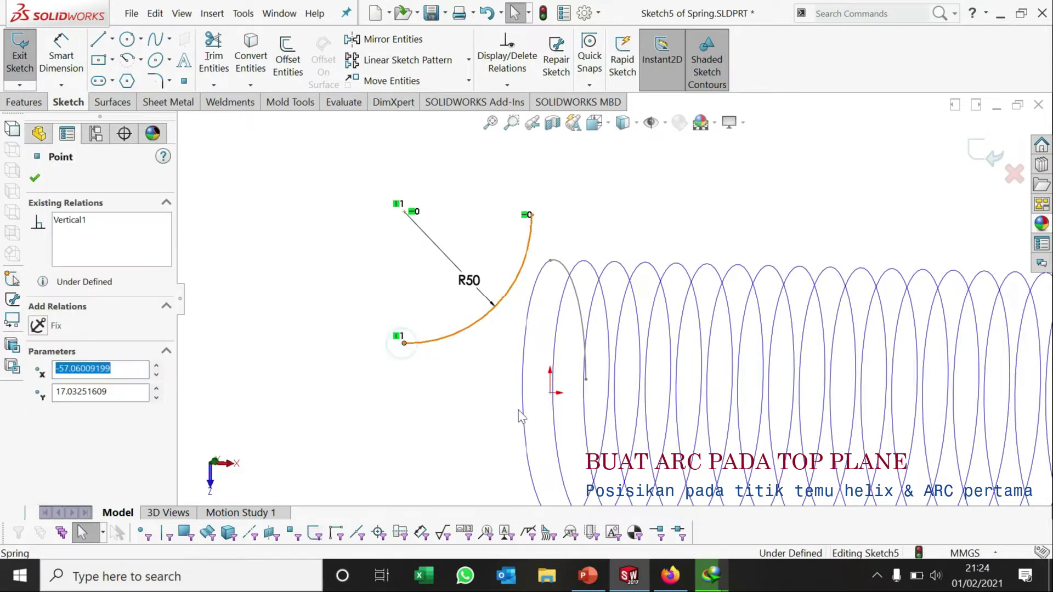
pyautogui.keyDown('ctrl'); pyautogui.click(550, 392); pyautogui.keyUp('ctrl')
pyautogui.click(38, 391)
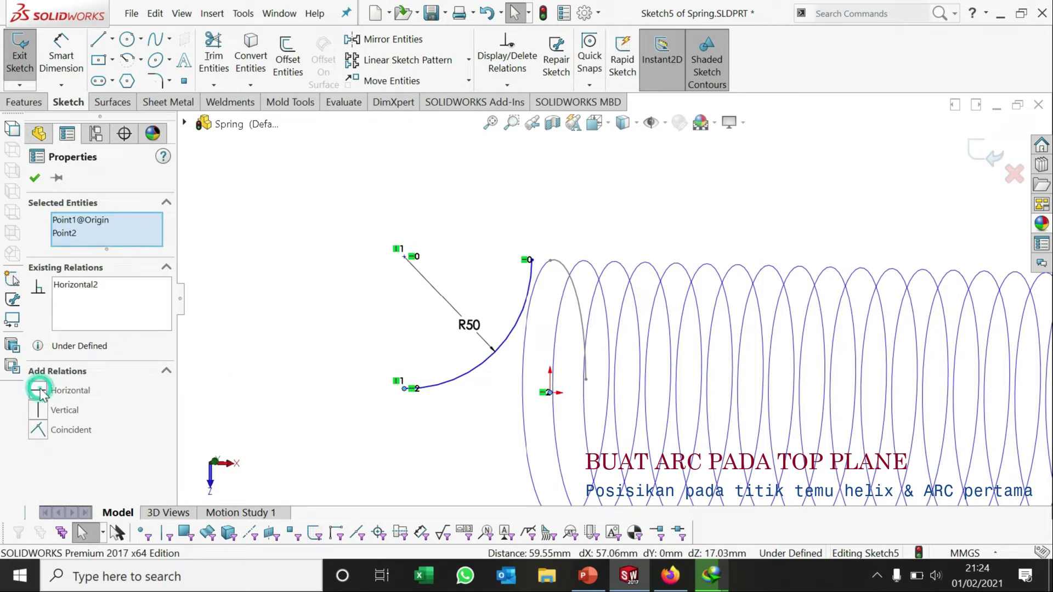
pyautogui.click(34, 177)
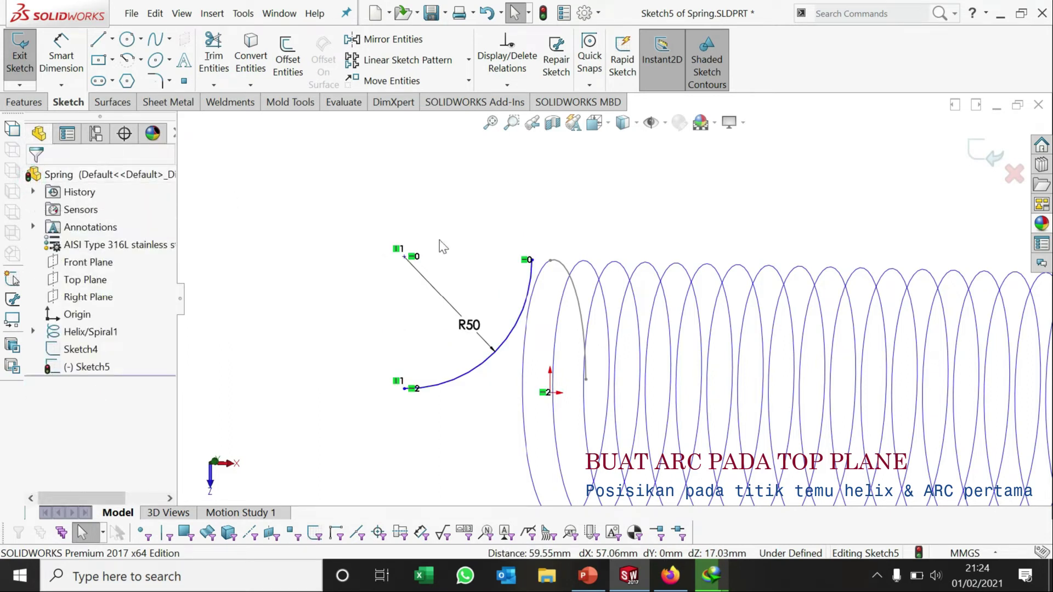
# Step: Align the arc's top endpoint vertically with the origin, fully defining Sketch5
pyautogui.click(530, 260)
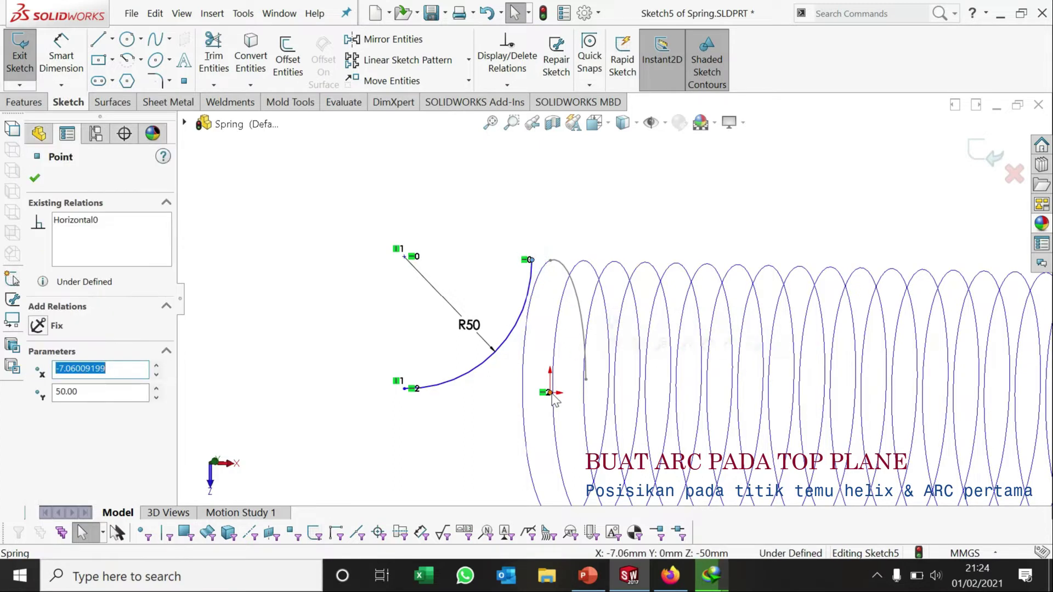
pyautogui.keyDown('ctrl'); pyautogui.click(549, 392); pyautogui.keyUp('ctrl')
pyautogui.click(44, 410)
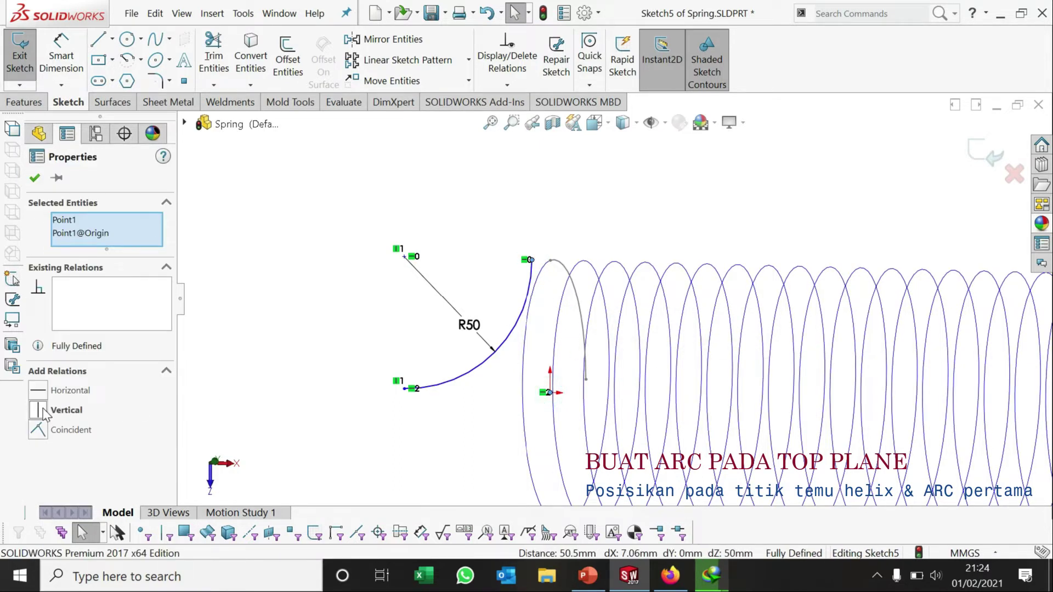
pyautogui.click(35, 179)
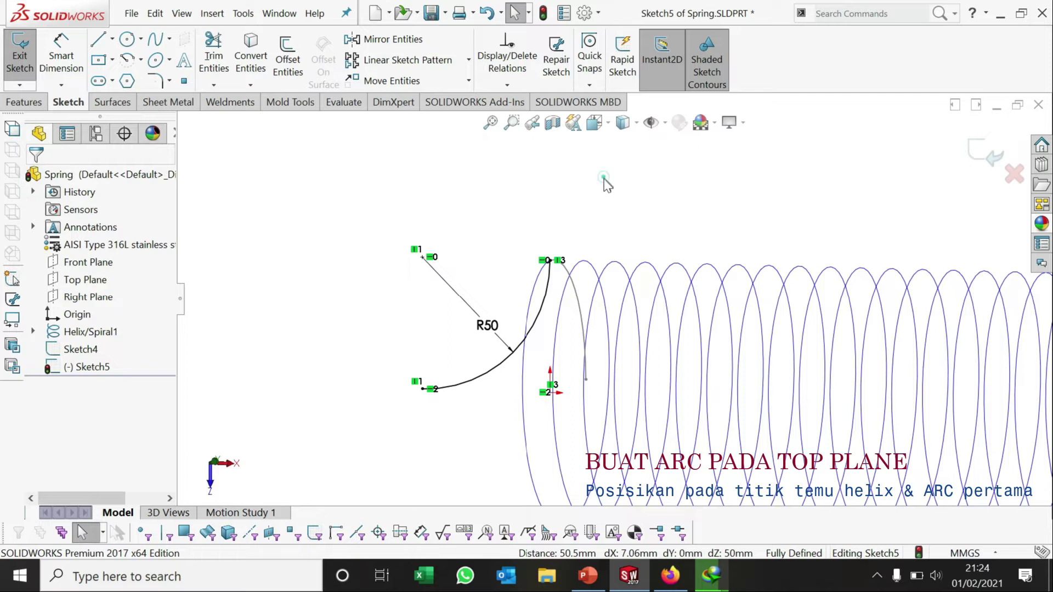
pyautogui.scroll(2, 603, 181)
pyautogui.moveTo(627, 251)
pyautogui.mouseDown(button='middle')
pyautogui.moveTo(672, 310)
pyautogui.moveTo(3, 128)
pyautogui.mouseUp(button='middle')
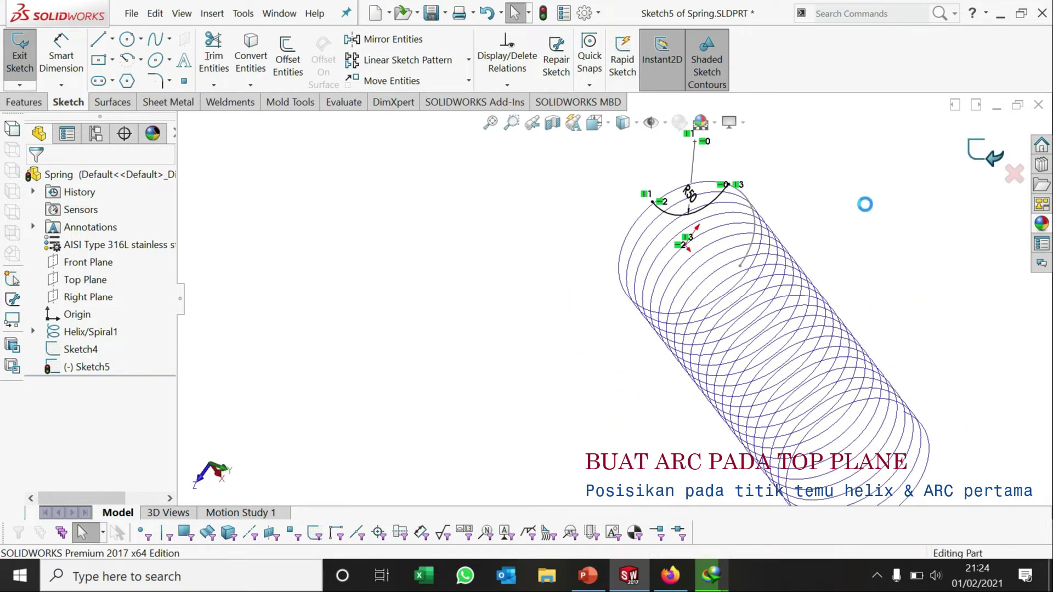
# Step: Project Sketch4 and Sketch5 onto each other, sketch on sketch, creating Curve1
pyautogui.moveTo(842, 225)
pyautogui.mouseDown(button='middle')
pyautogui.moveTo(665, 272)
pyautogui.moveTo(677, 246)
pyautogui.moveTo(702, 348)
pyautogui.moveTo(708, 306)
pyautogui.moveTo(704, 322)
pyautogui.moveTo(661, 313)
pyautogui.mouseUp(button='middle')
pyautogui.click(636, 321)
pyautogui.scroll(-5, 634, 320)
pyautogui.click(498, 373)
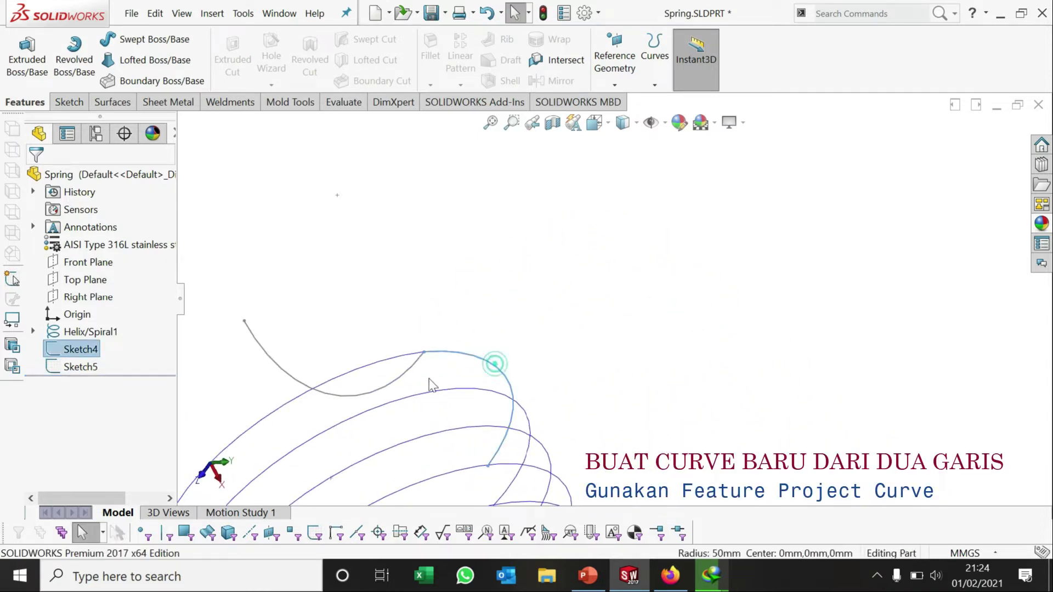
pyautogui.keyDown('ctrl'); pyautogui.click(399, 385); pyautogui.keyUp('ctrl')
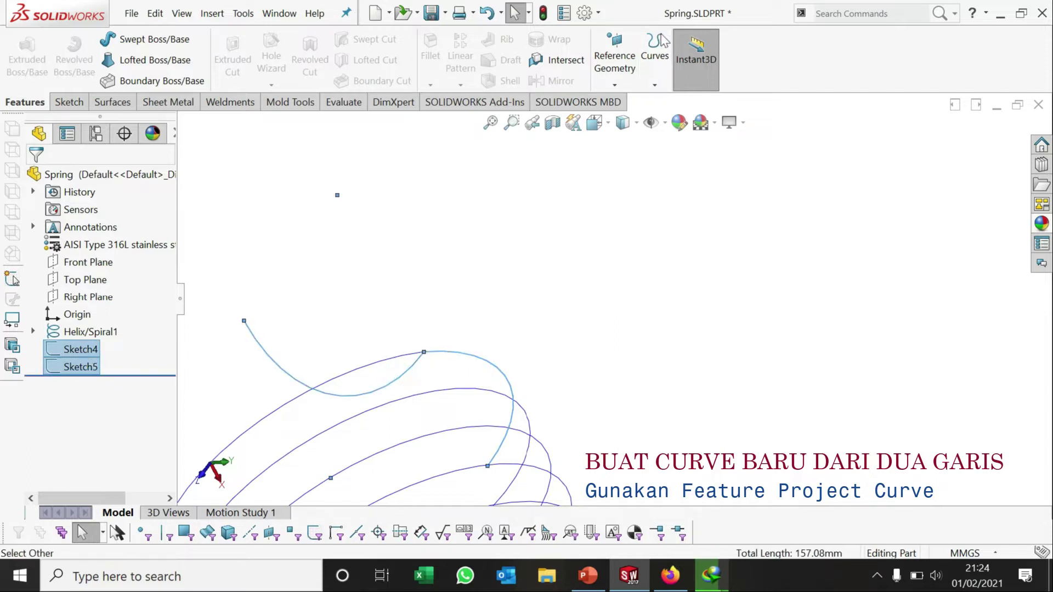
pyautogui.click(656, 68)
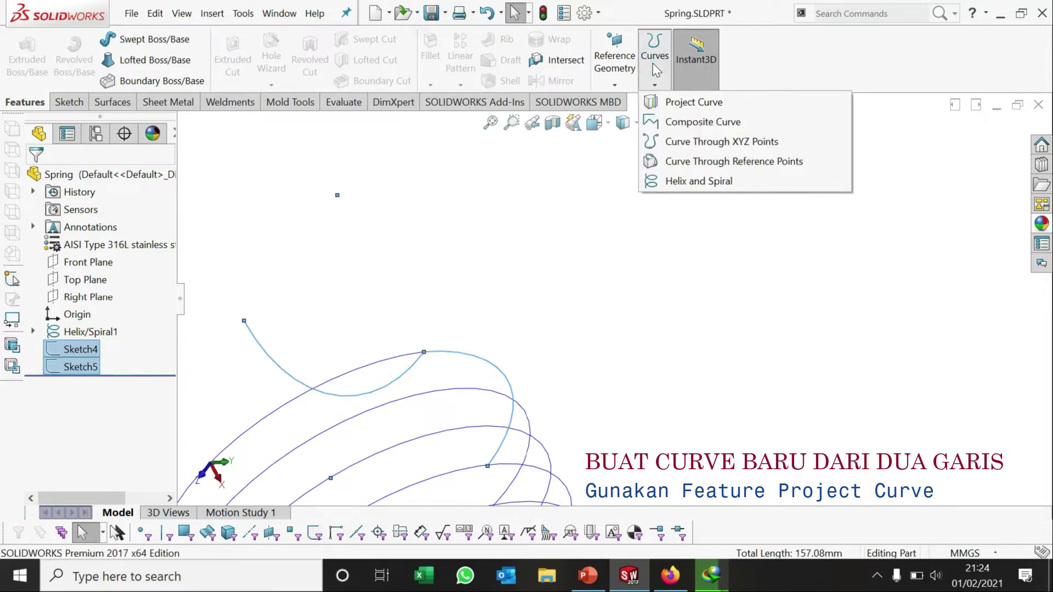
pyautogui.click(758, 107)
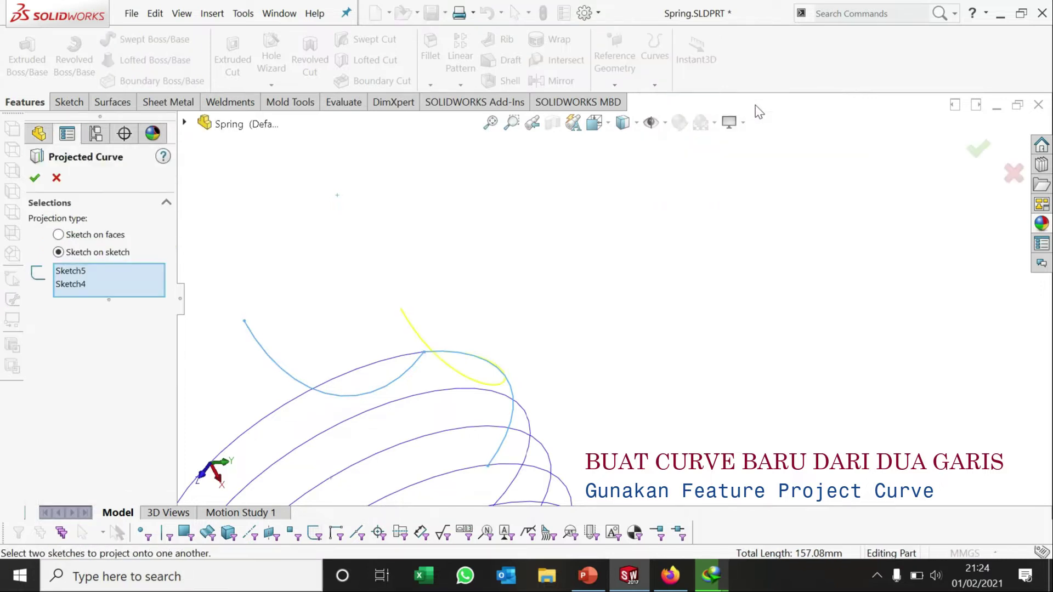
pyautogui.moveTo(570, 338)
pyautogui.mouseDown(button='middle')
pyautogui.moveTo(607, 311)
pyautogui.moveTo(600, 369)
pyautogui.moveTo(564, 376)
pyautogui.moveTo(574, 343)
pyautogui.moveTo(519, 360)
pyautogui.mouseUp(button='middle')
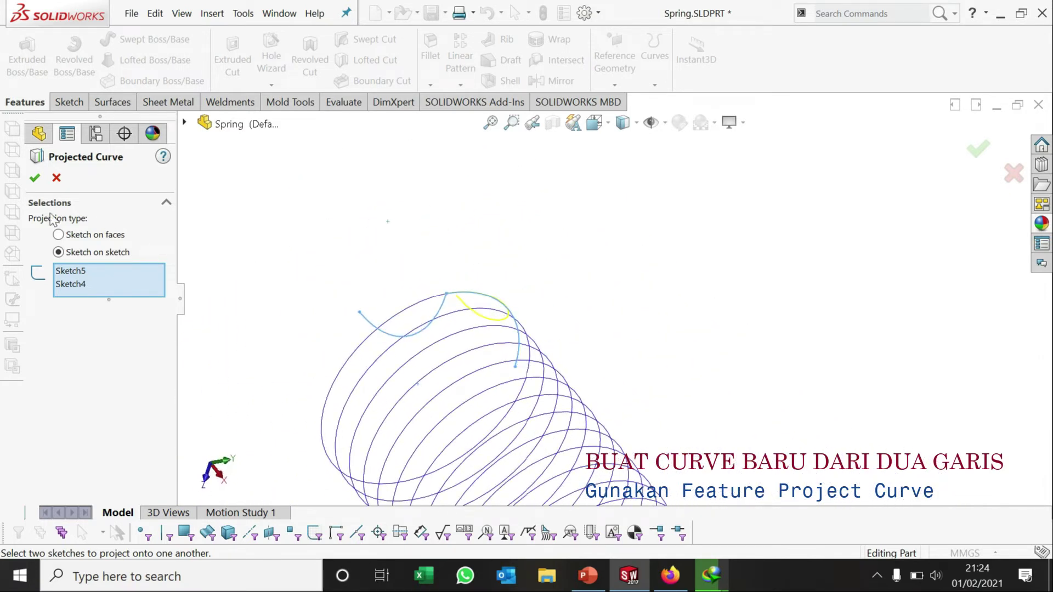
pyautogui.click(34, 179)
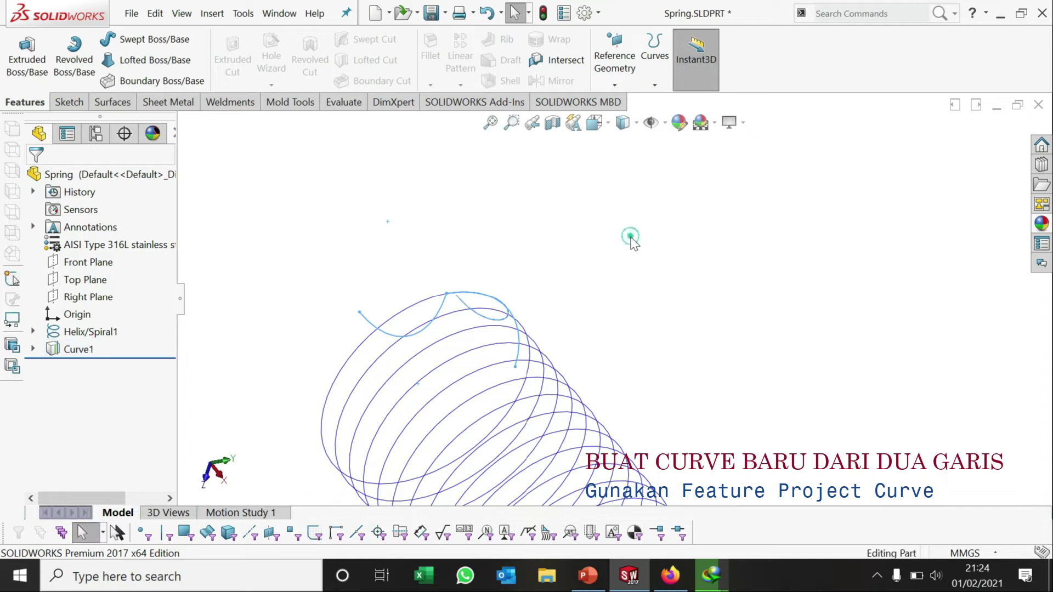
pyautogui.moveTo(471, 321)
pyautogui.mouseDown(button='middle')
pyautogui.moveTo(446, 334)
pyautogui.moveTo(462, 289)
pyautogui.moveTo(698, 357)
pyautogui.moveTo(670, 389)
pyautogui.moveTo(664, 373)
pyautogui.mouseUp(button='middle')
pyautogui.moveTo(706, 343)
pyautogui.mouseDown(button='middle')
pyautogui.moveTo(740, 392)
pyautogui.moveTo(695, 376)
pyautogui.moveTo(736, 385)
pyautogui.moveTo(693, 440)
pyautogui.moveTo(725, 405)
pyautogui.moveTo(700, 408)
pyautogui.moveTo(691, 347)
pyautogui.moveTo(700, 223)
pyautogui.moveTo(732, 273)
pyautogui.moveTo(705, 360)
pyautogui.moveTo(684, 327)
pyautogui.moveTo(678, 379)
pyautogui.moveTo(534, 270)
pyautogui.moveTo(530, 347)
pyautogui.moveTo(512, 404)
pyautogui.mouseUp(button='middle')
pyautogui.click(512, 403)
pyautogui.click(710, 439)
pyautogui.moveTo(553, 372)
pyautogui.mouseDown(button='middle')
pyautogui.moveTo(590, 338)
pyautogui.moveTo(742, 329)
pyautogui.mouseUp(button='middle')
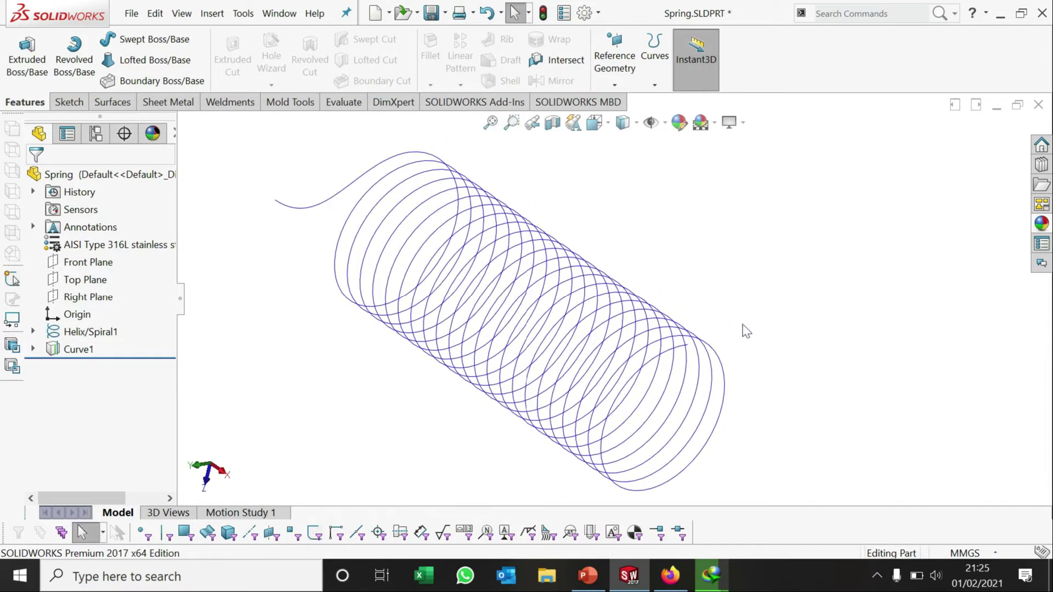
pyautogui.click(688, 350)
pyautogui.click(742, 375)
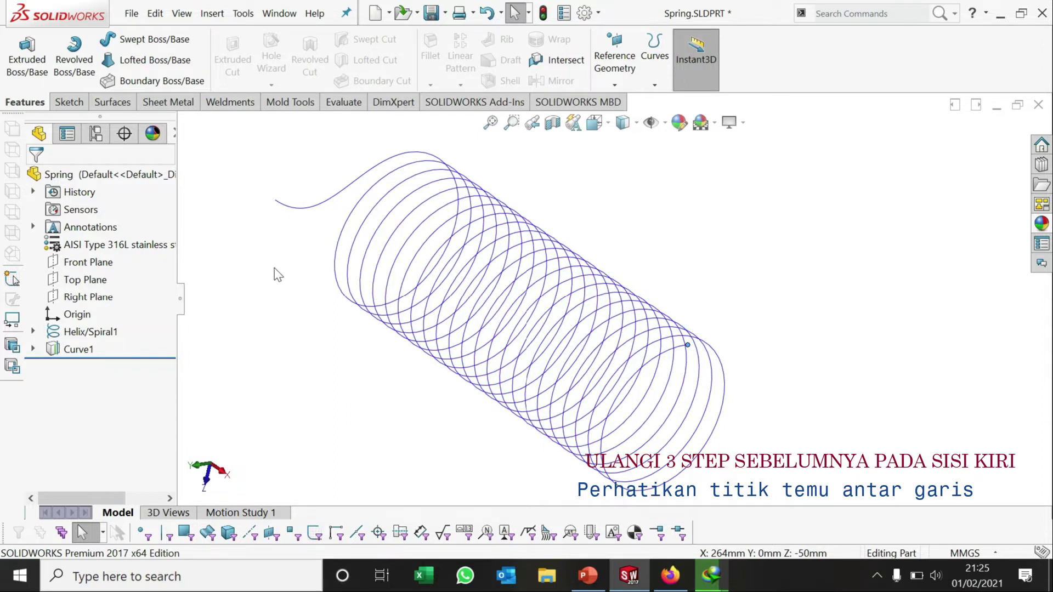
pyautogui.click(348, 229)
pyautogui.click(614, 58)
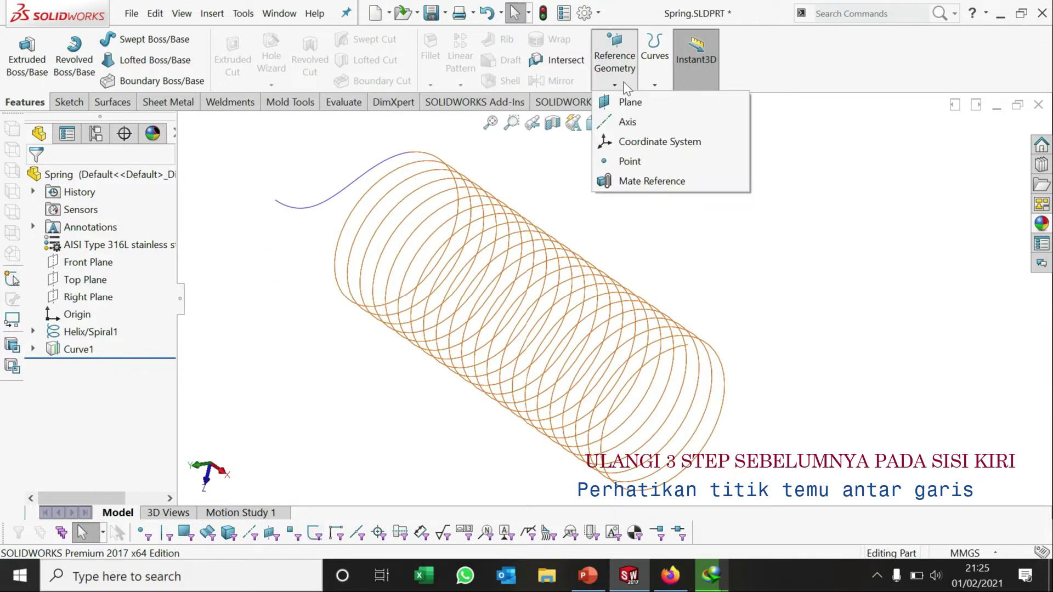
pyautogui.click(629, 102)
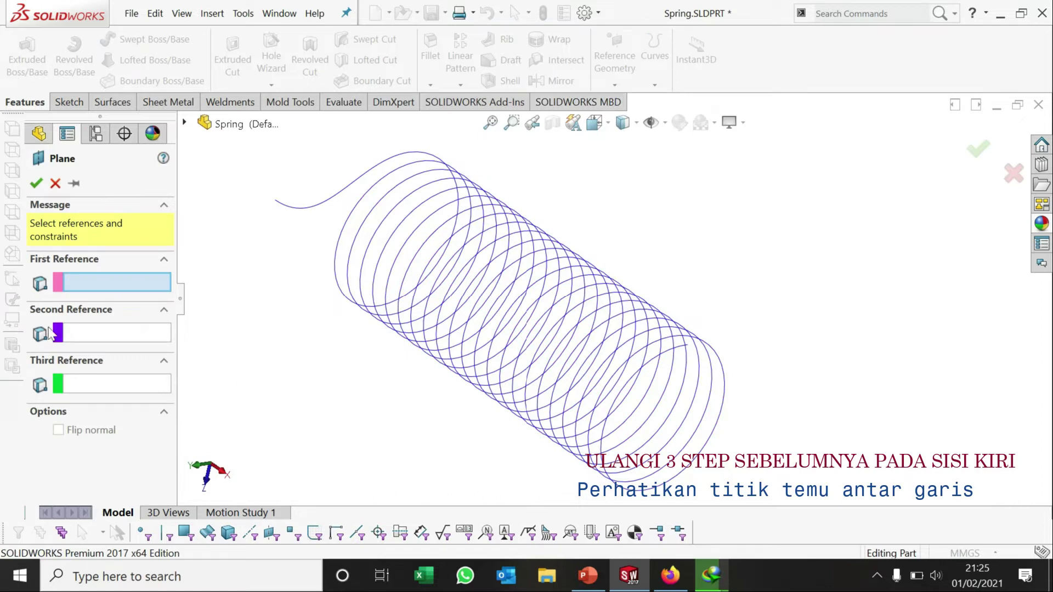
pyautogui.click(186, 122)
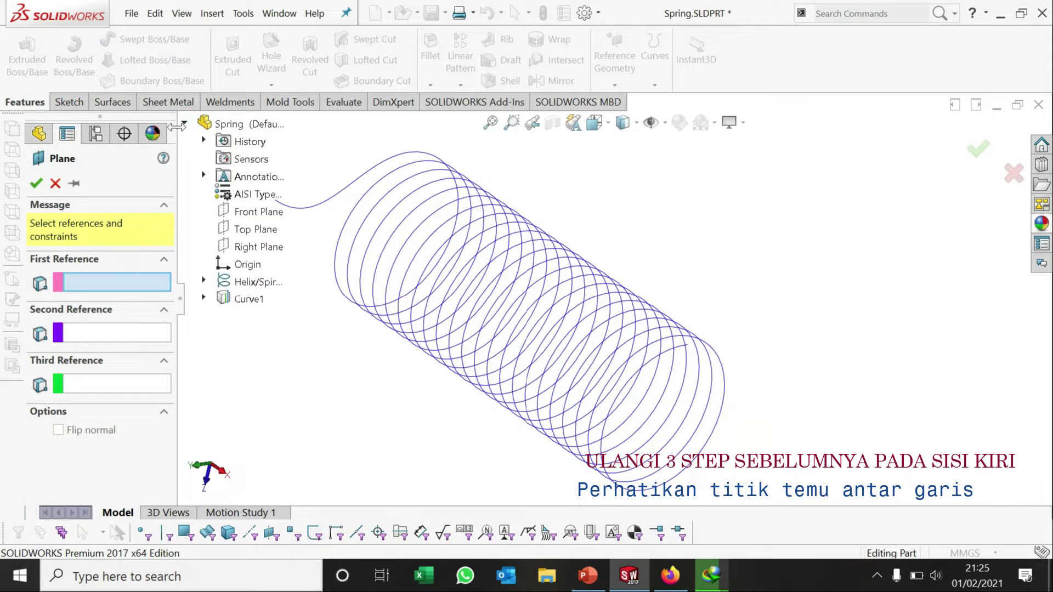
pyautogui.click(238, 249)
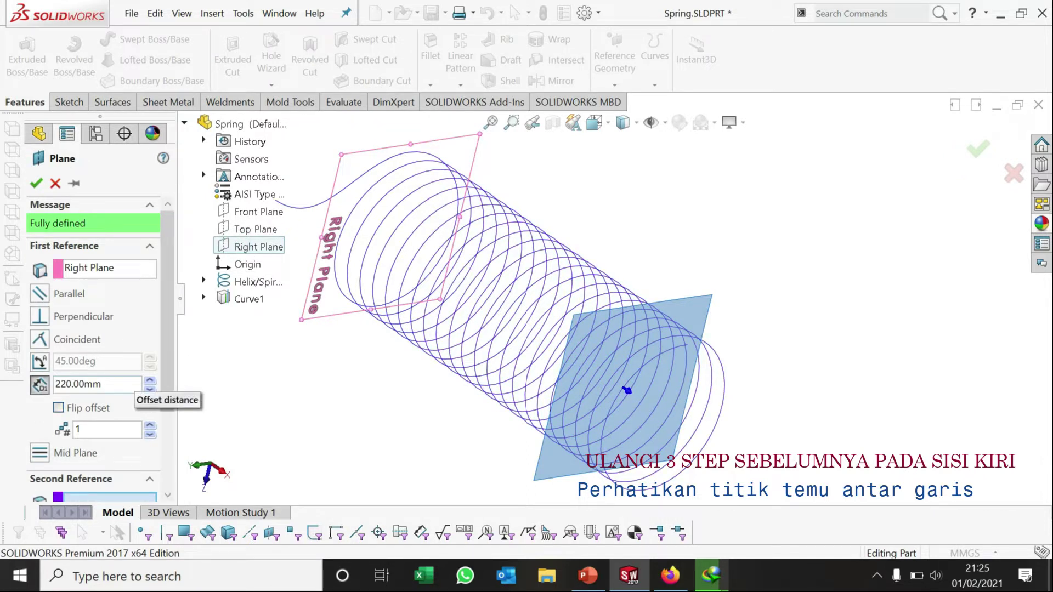
pyautogui.click(118, 268)
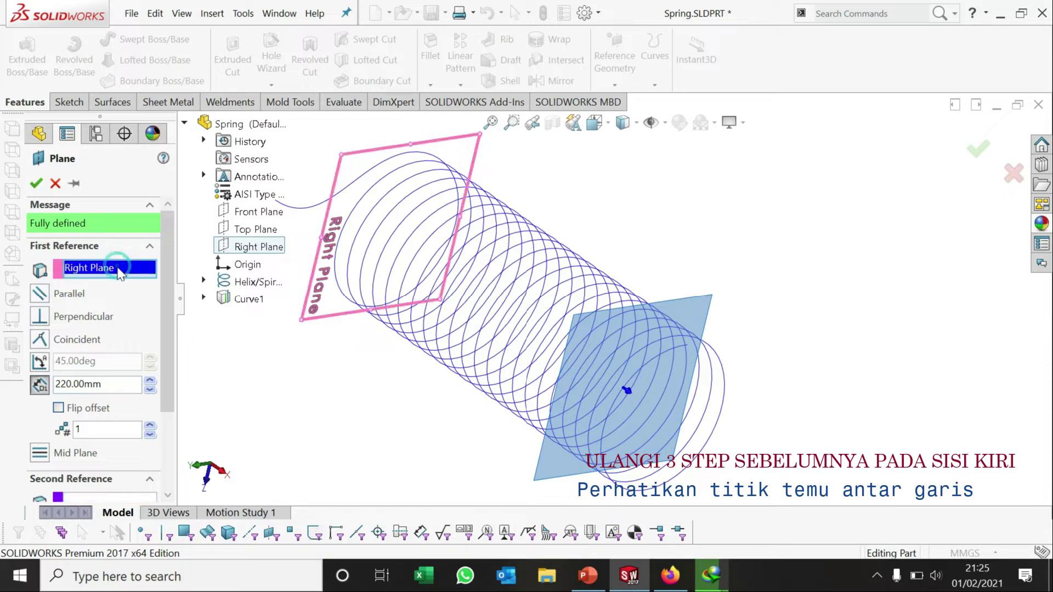
pyautogui.press('Delete')
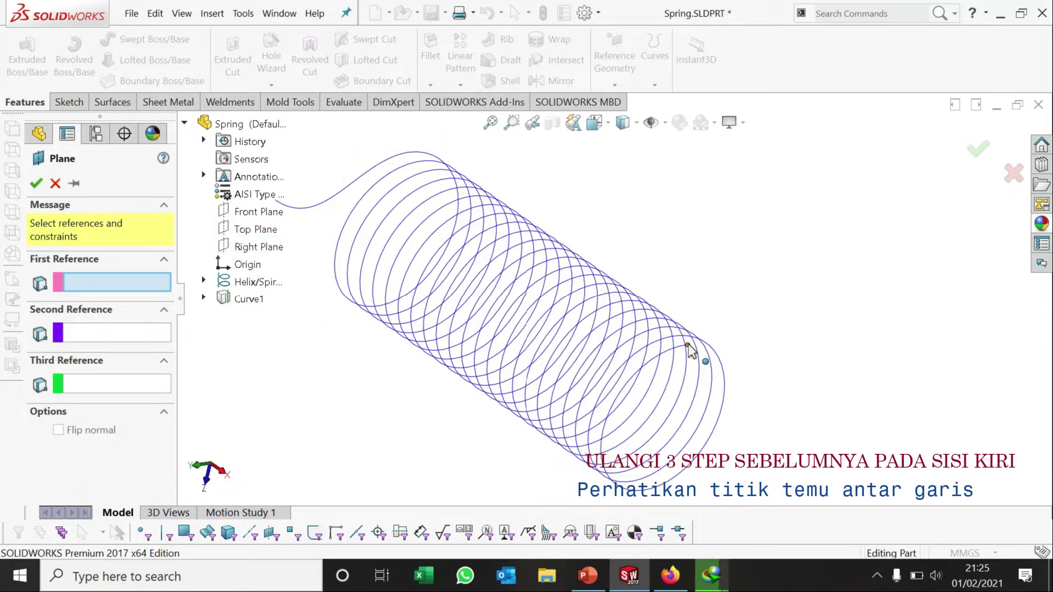
pyautogui.click(688, 348)
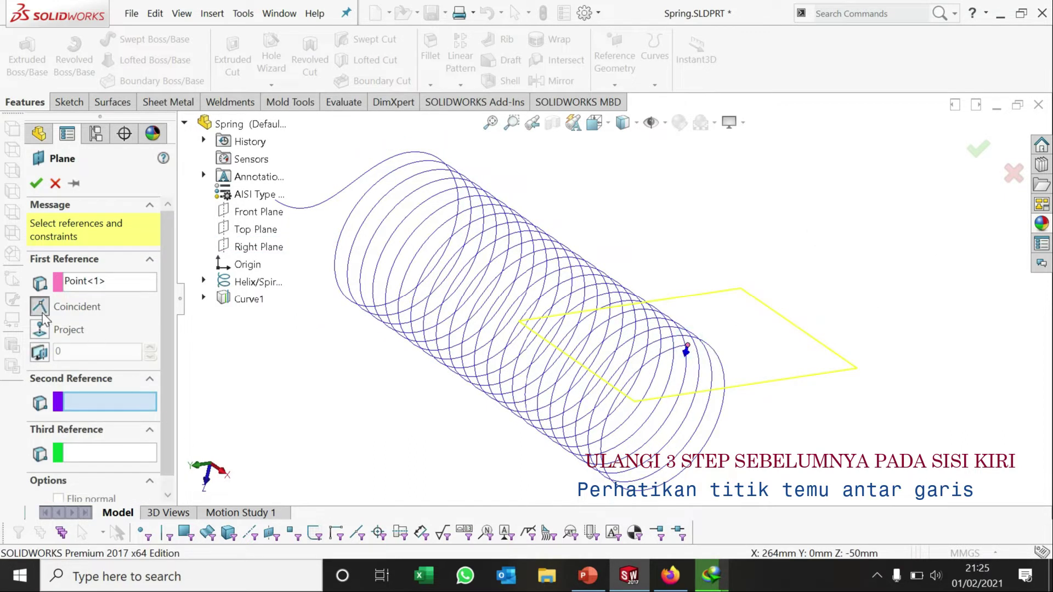
pyautogui.click(40, 329)
pyautogui.moveTo(226, 366)
pyautogui.mouseDown(button='middle')
pyautogui.moveTo(715, 433)
pyautogui.moveTo(736, 369)
pyautogui.mouseUp(button='middle')
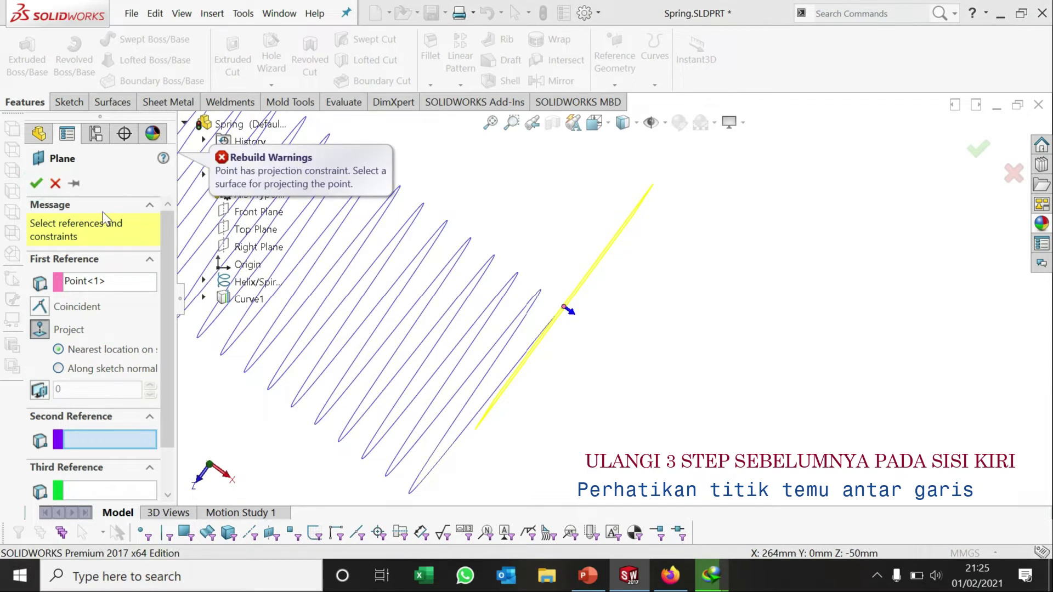
pyautogui.click(55, 183)
pyautogui.moveTo(595, 329)
pyautogui.mouseDown(button='middle')
pyautogui.moveTo(559, 312)
pyautogui.moveTo(725, 331)
pyautogui.mouseUp(button='middle')
pyautogui.click(721, 326)
# Step: Create Plane1 parallel to the Right Plane at a 264 mm offset
pyautogui.scroll(5, 715, 372)
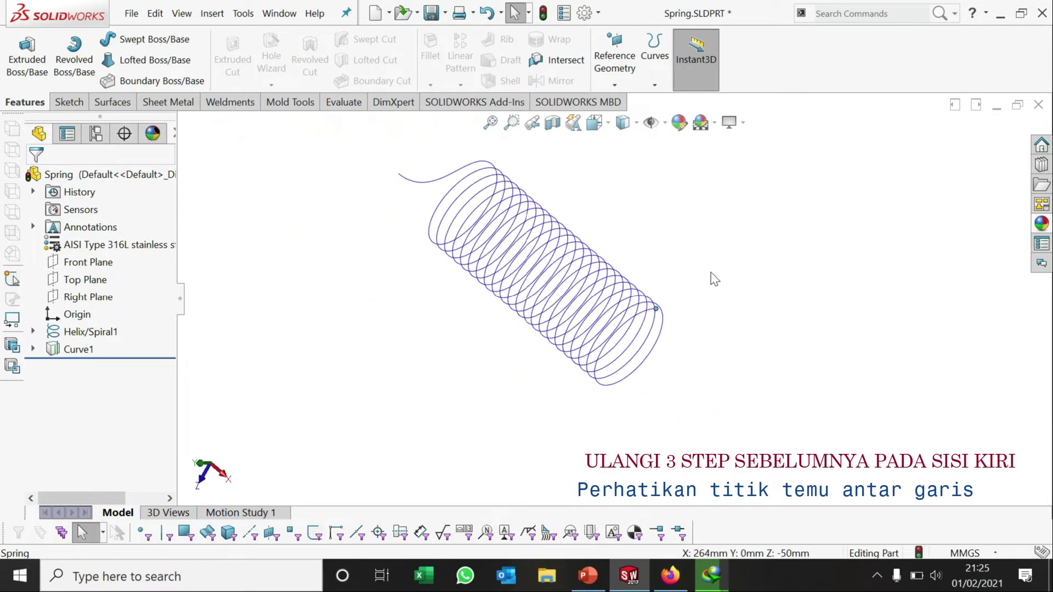
pyautogui.scroll(-1, 621, 185)
pyautogui.click(654, 84)
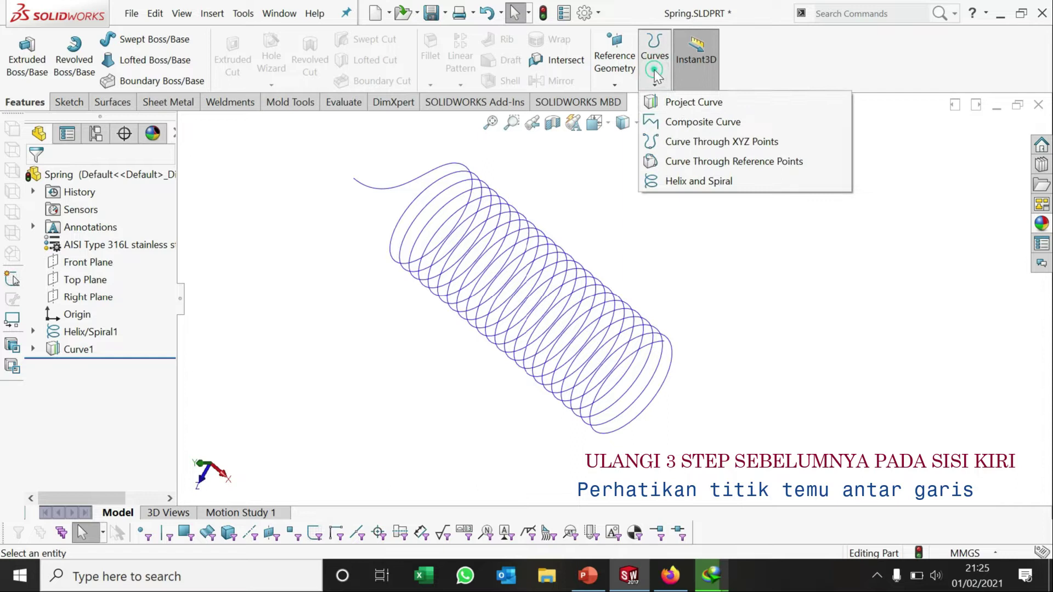
pyautogui.click(614, 84)
pyautogui.click(625, 102)
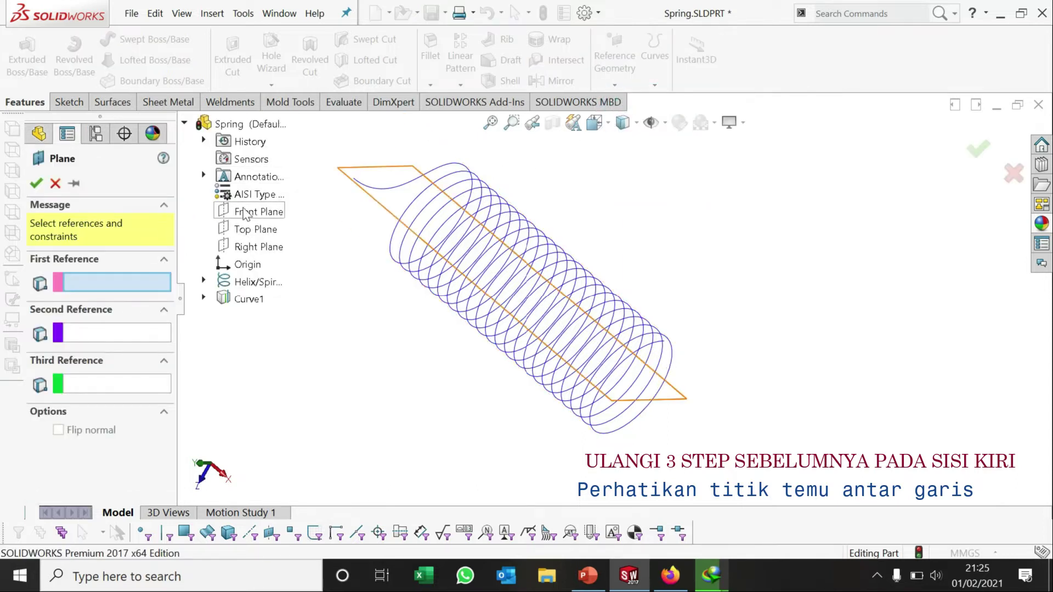
pyautogui.click(253, 248)
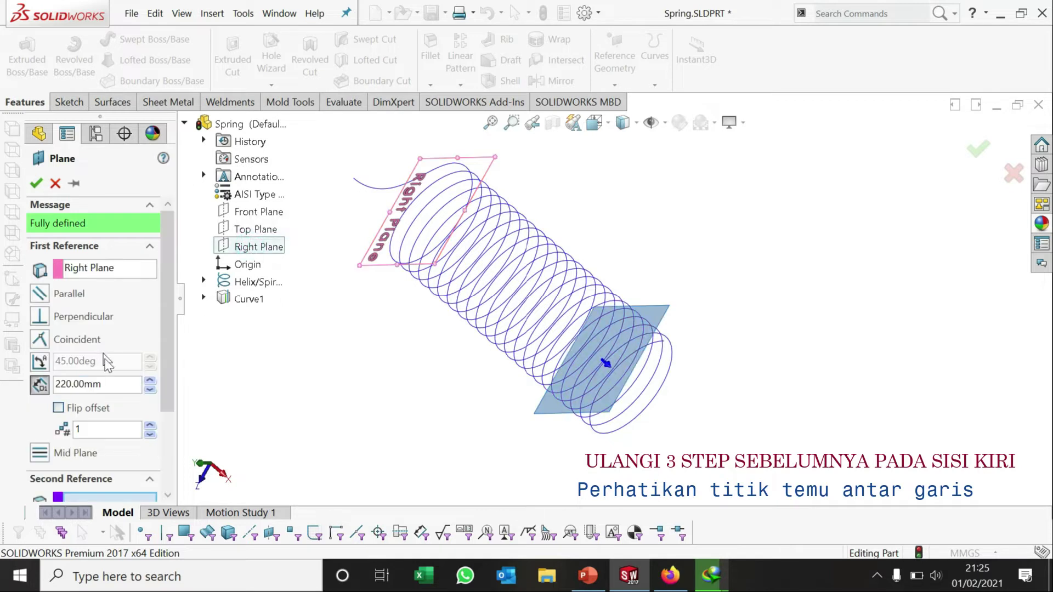
pyautogui.click(109, 384)
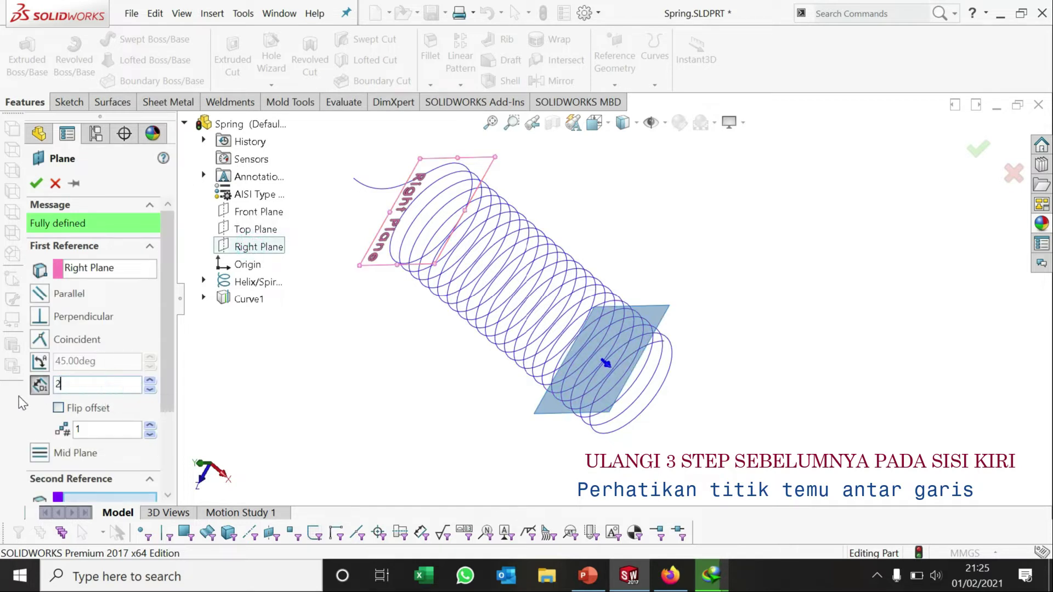
pyautogui.write('64')
pyautogui.press('Return')
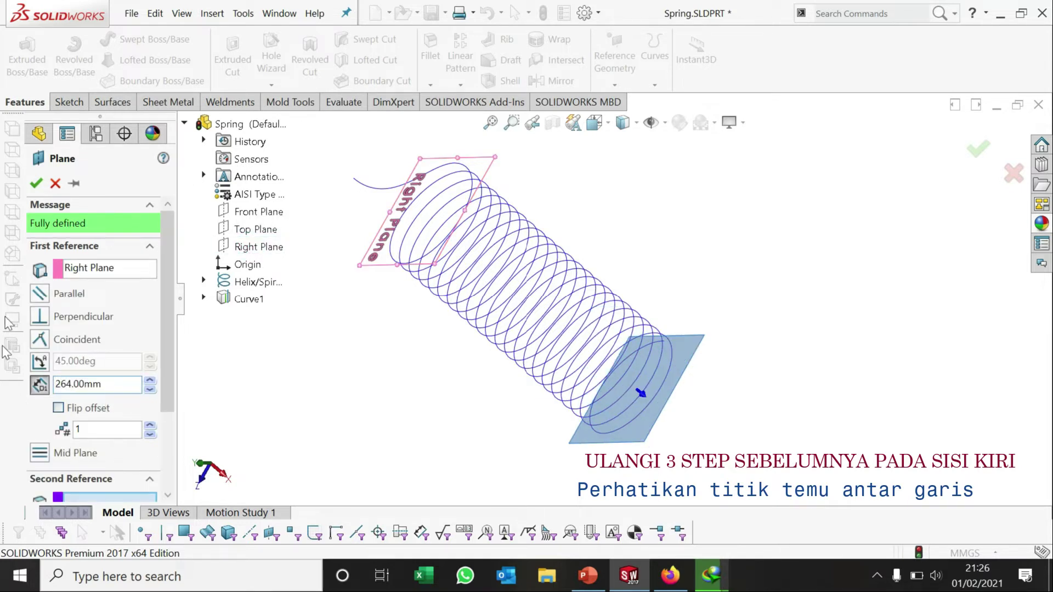
pyautogui.click(36, 184)
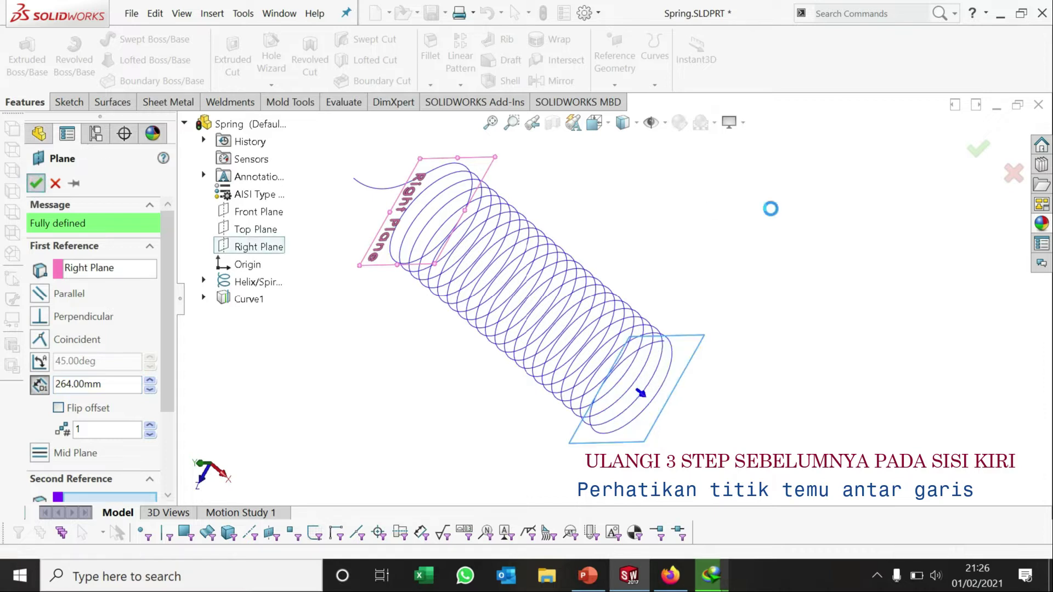
pyautogui.moveTo(638, 362); pyautogui.dragTo(651, 337, button='middle')
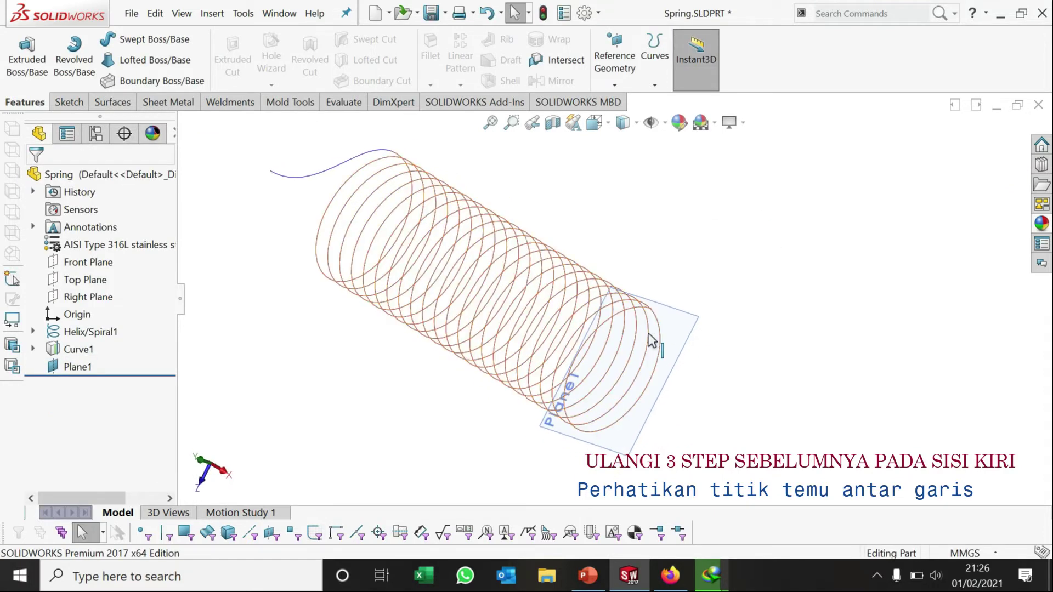
pyautogui.scroll(-2, 658, 351)
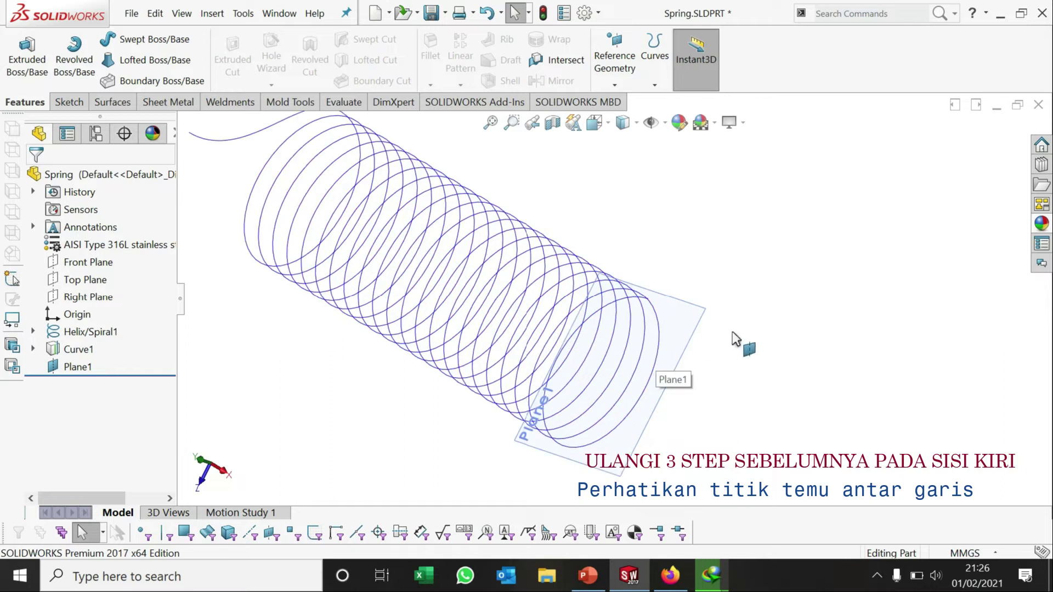
pyautogui.click(648, 300)
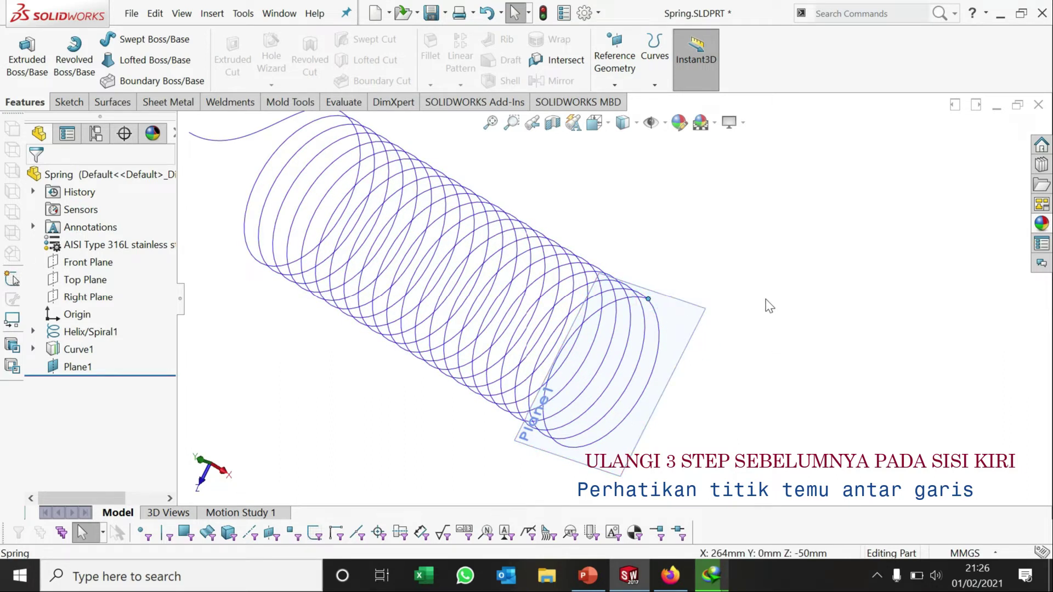
# Step: On Plane1, draw an arc centred at the origin and starting at the spring end
pyautogui.rightClick(682, 315)
pyautogui.press('Escape')
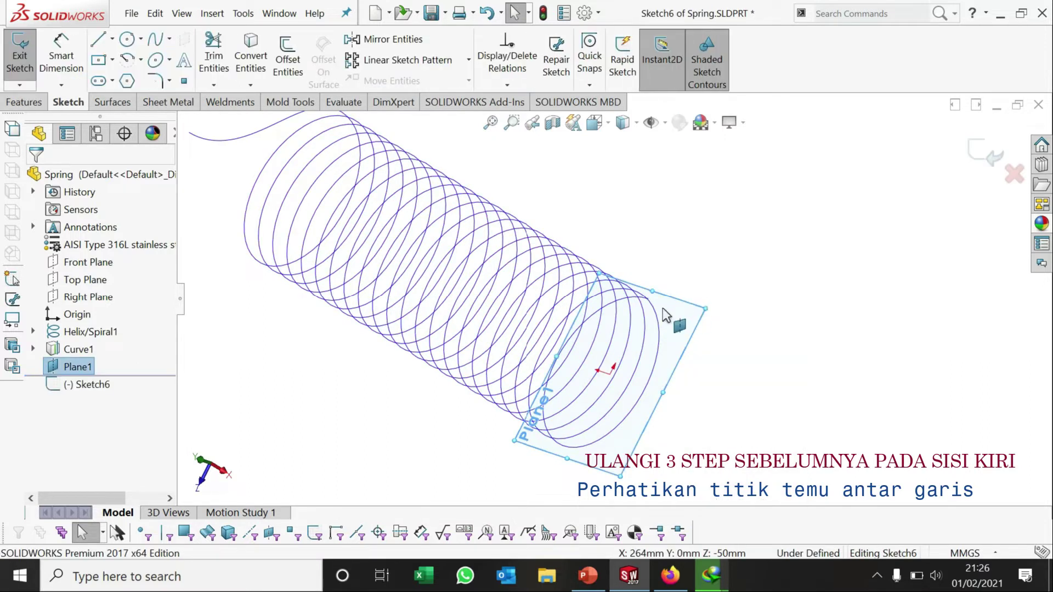
pyautogui.click(128, 60)
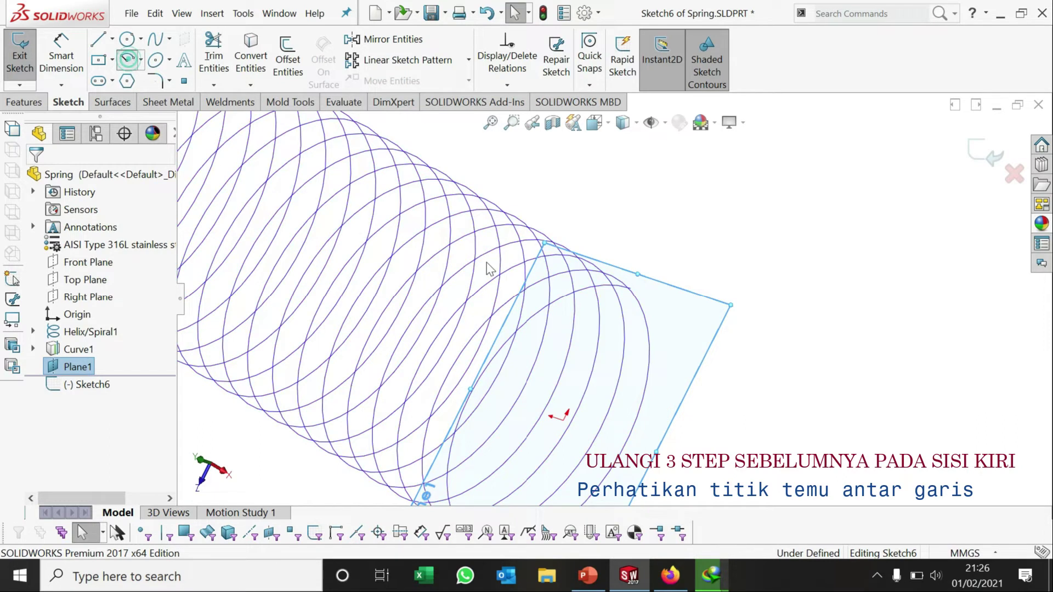
pyautogui.click(563, 420)
pyautogui.click(631, 286)
pyautogui.click(695, 393)
pyautogui.press('Escape')
pyautogui.scroll(-2, 668, 426)
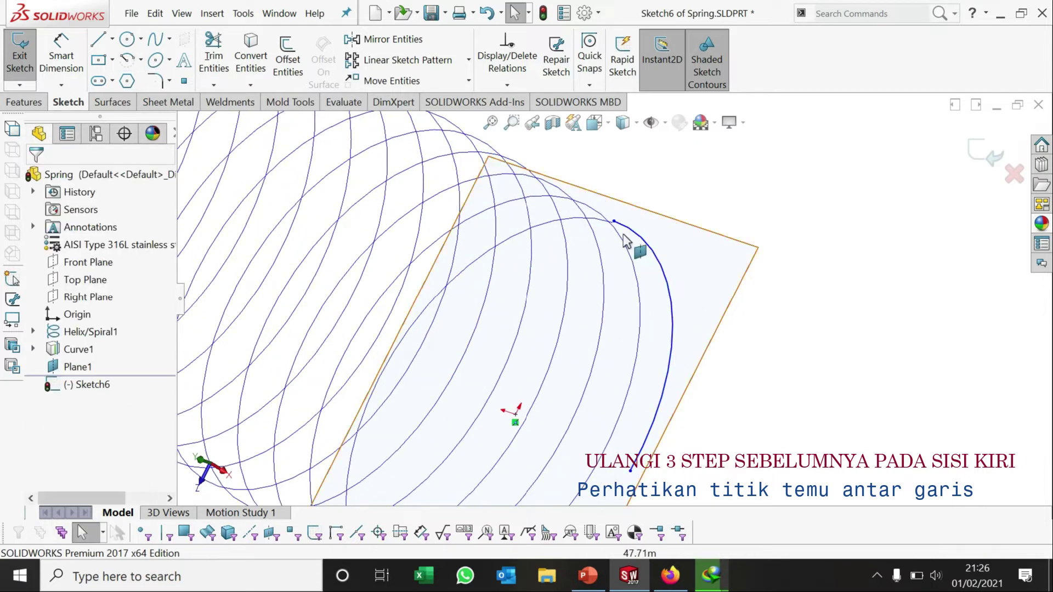
# Step: Dimension the arc's radius at 50 mm
pyautogui.click(628, 237)
pyautogui.moveTo(625, 236); pyautogui.dragTo(626, 164, button='right')
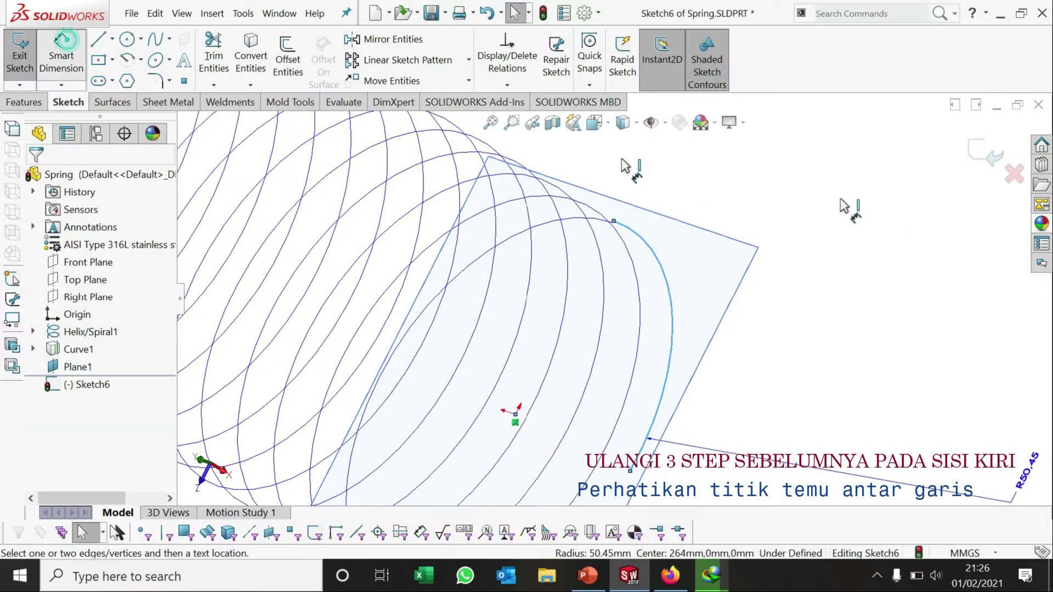
pyautogui.click(828, 284)
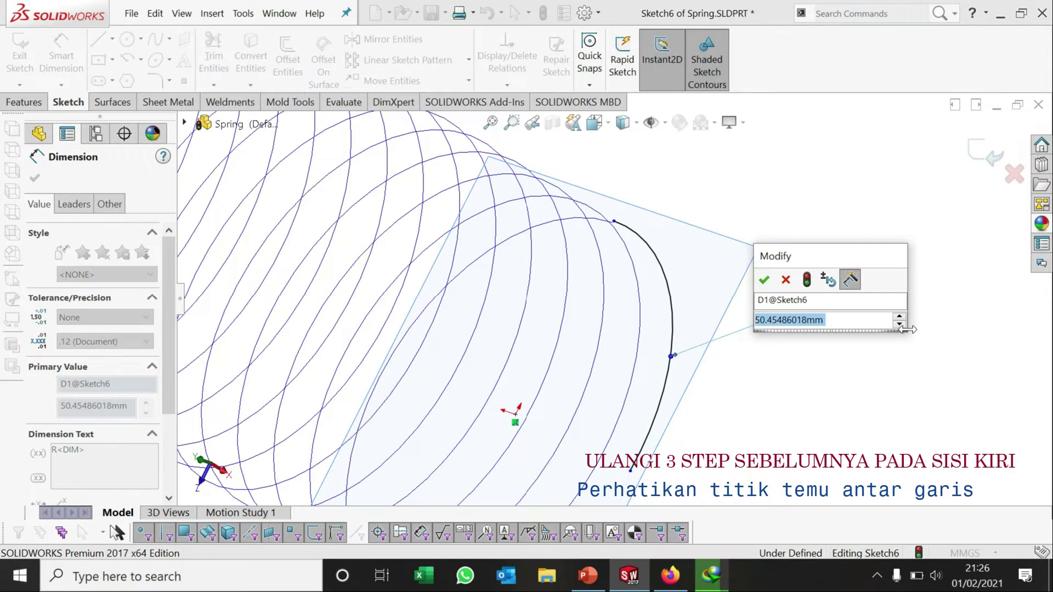
pyautogui.write('50')
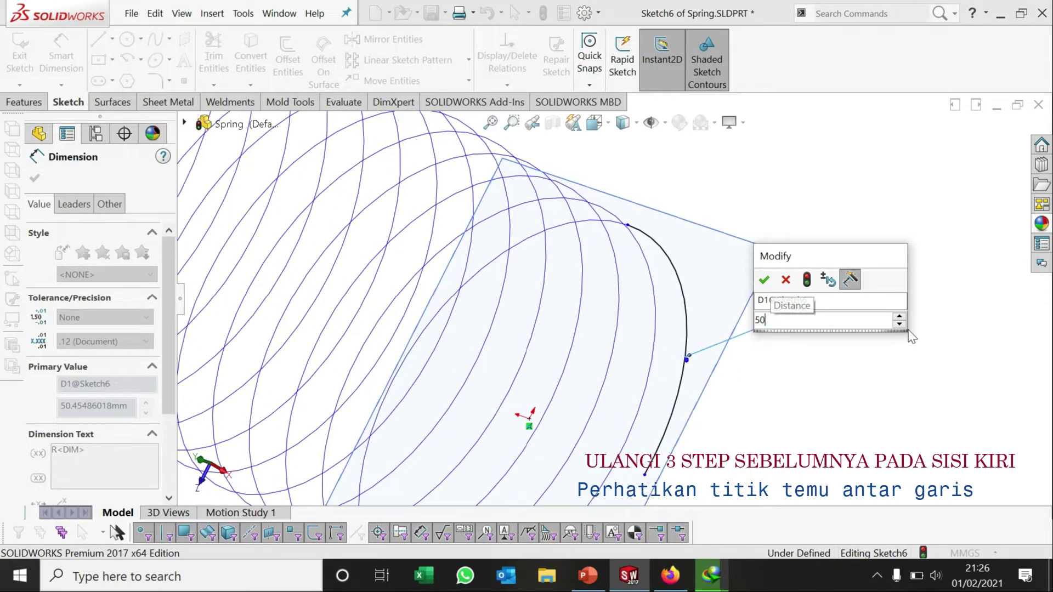
pyautogui.press('Return')
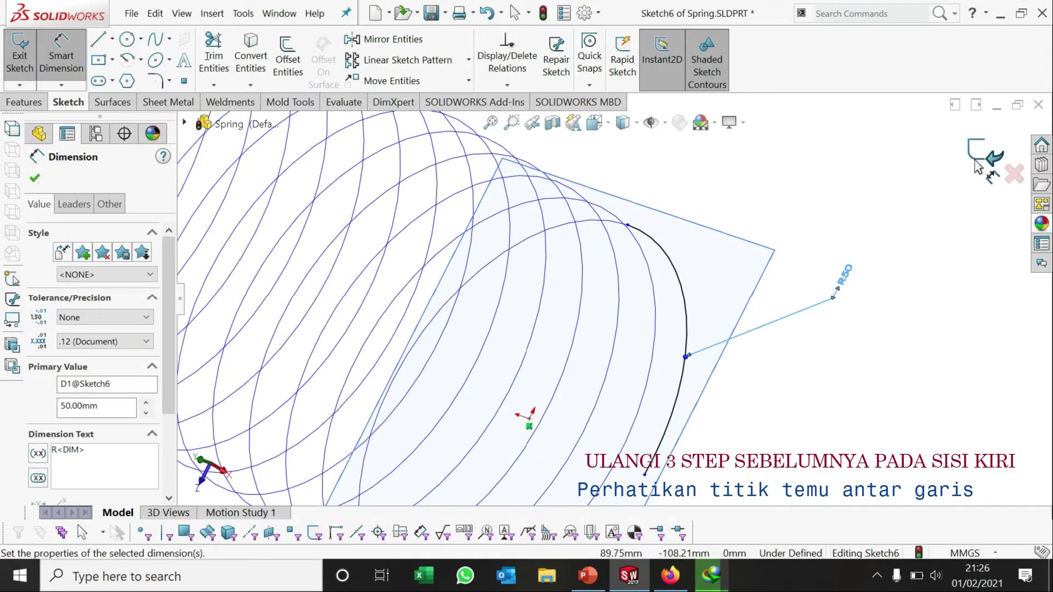
pyautogui.press('Escape')
pyautogui.press('Escape')
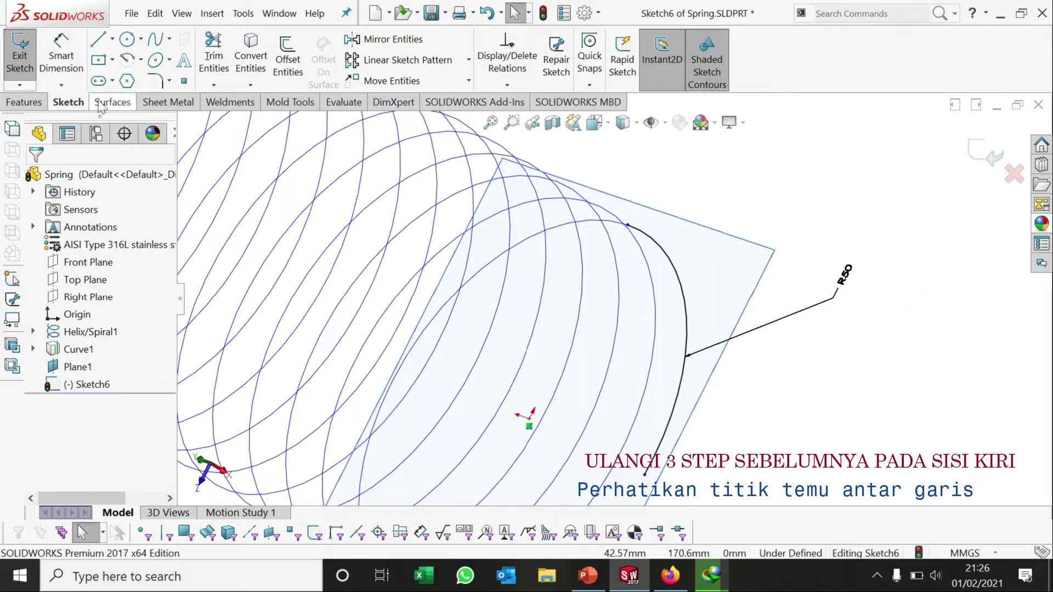
# Step: Make the arc's top endpoint horizontal with the centre point
pyautogui.click(629, 235)
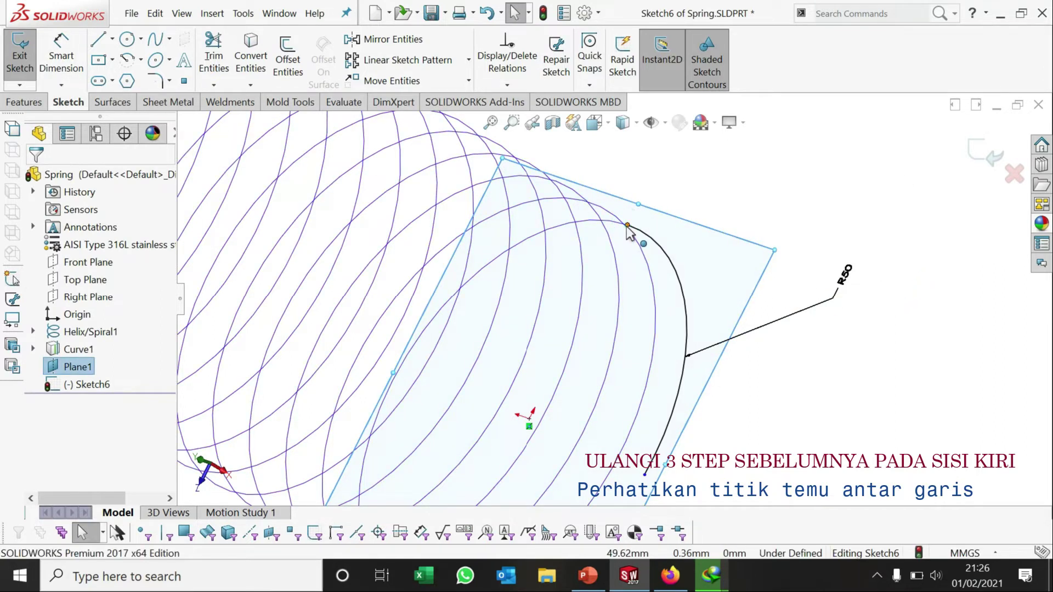
pyautogui.keyDown('ctrl'); pyautogui.click(530, 426); pyautogui.keyUp('ctrl')
pyautogui.click(39, 391)
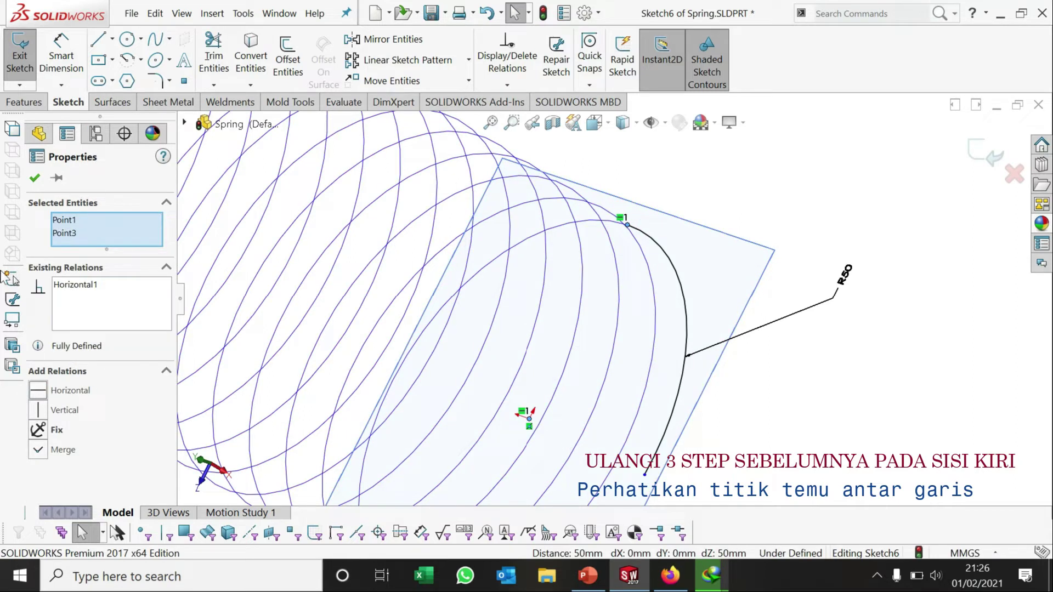
pyautogui.click(34, 178)
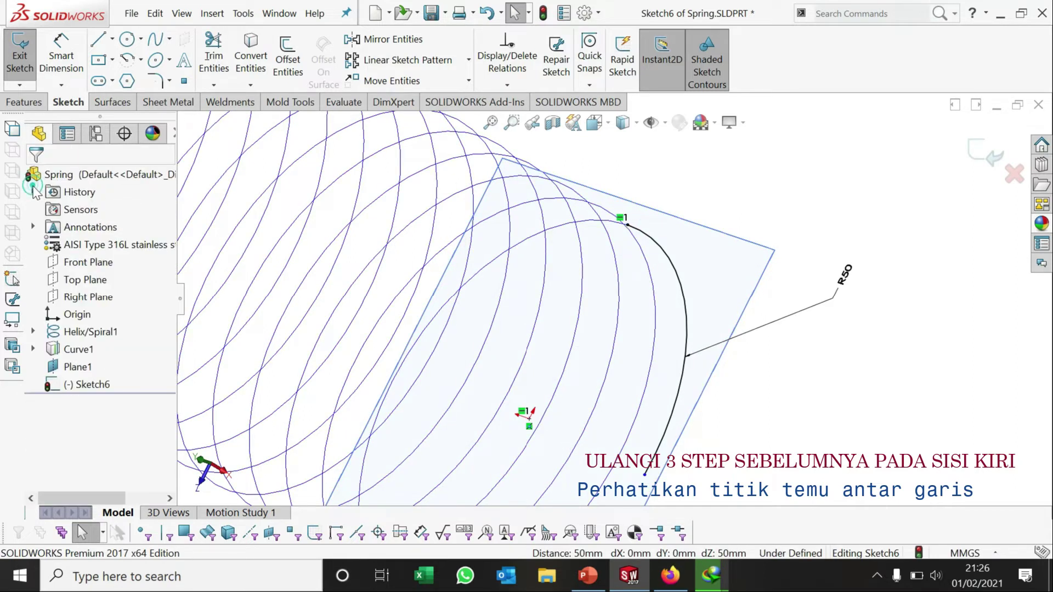
# Step: Make the arc's lower endpoint vertical with the centre point
pyautogui.click(645, 475)
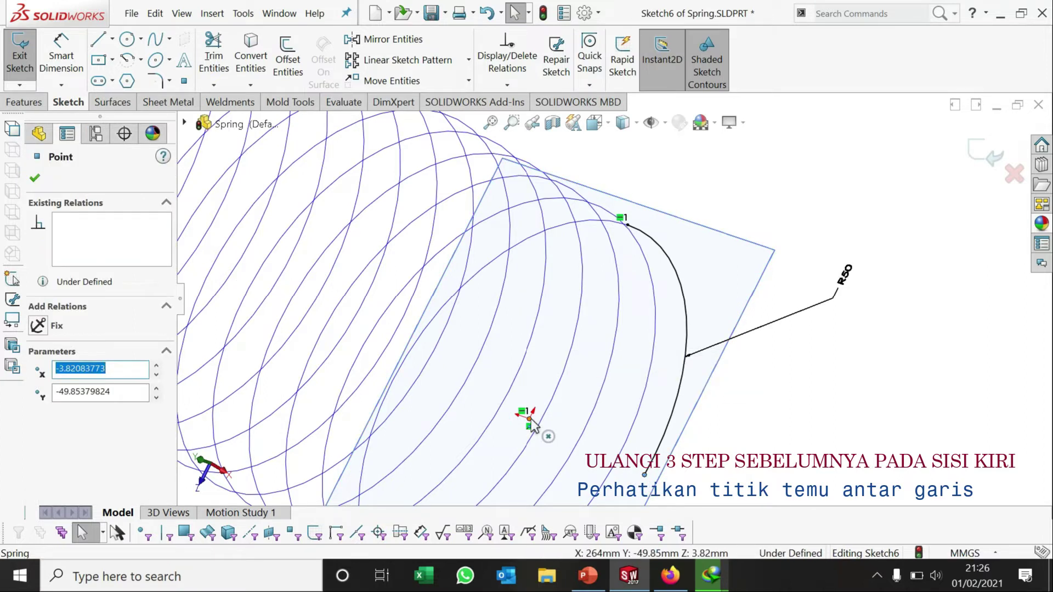
pyautogui.keyDown('ctrl'); pyautogui.click(529, 426); pyautogui.keyUp('ctrl')
pyautogui.click(43, 413)
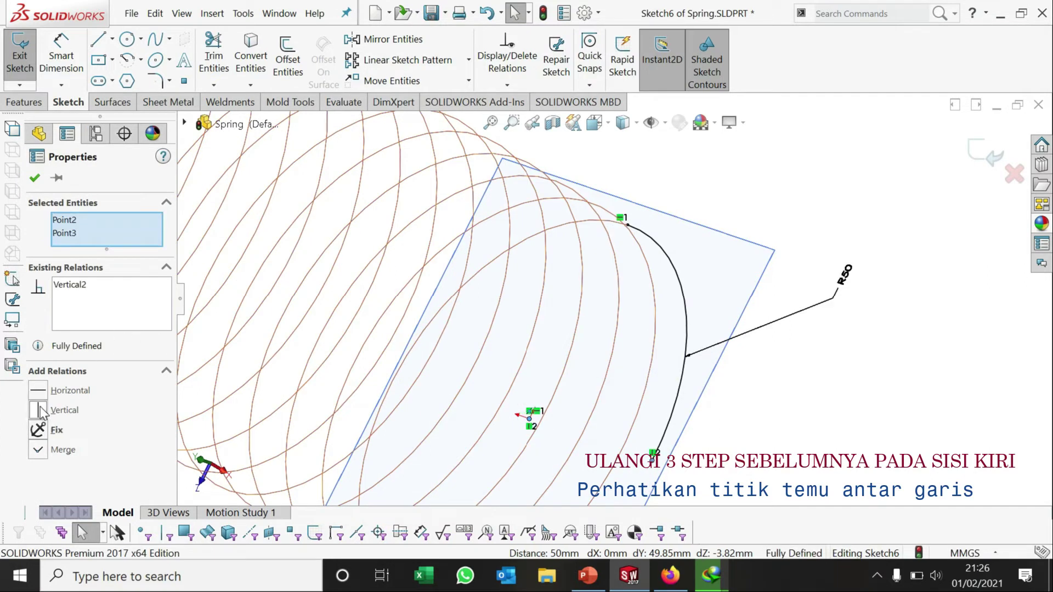
pyautogui.click(34, 179)
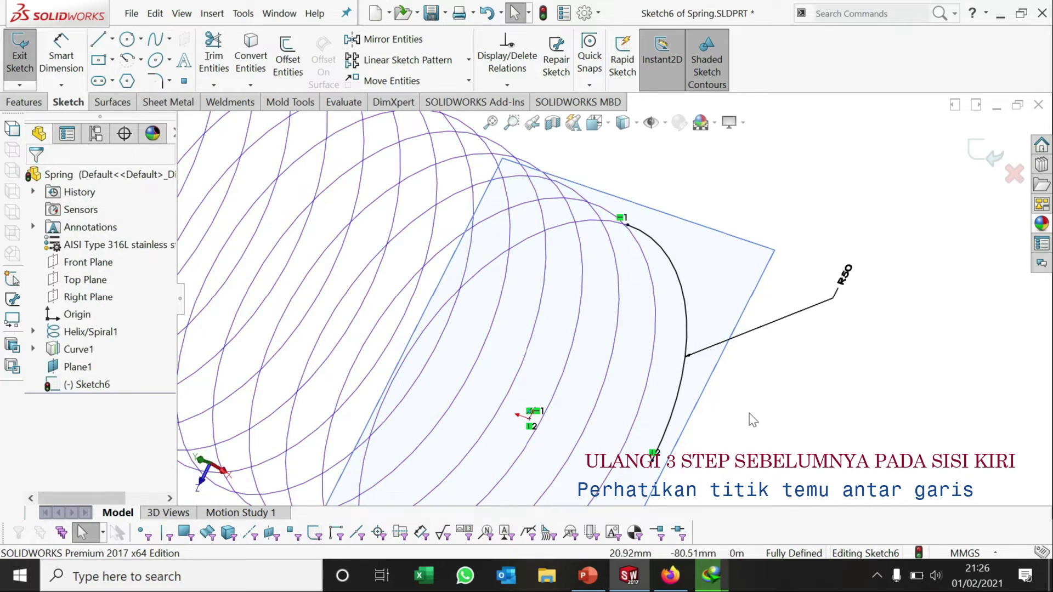
pyautogui.scroll(5, 640, 299)
# Step: Exit Sketch6 and start a new sketch on the Top Plane
pyautogui.scroll(2, 664, 336)
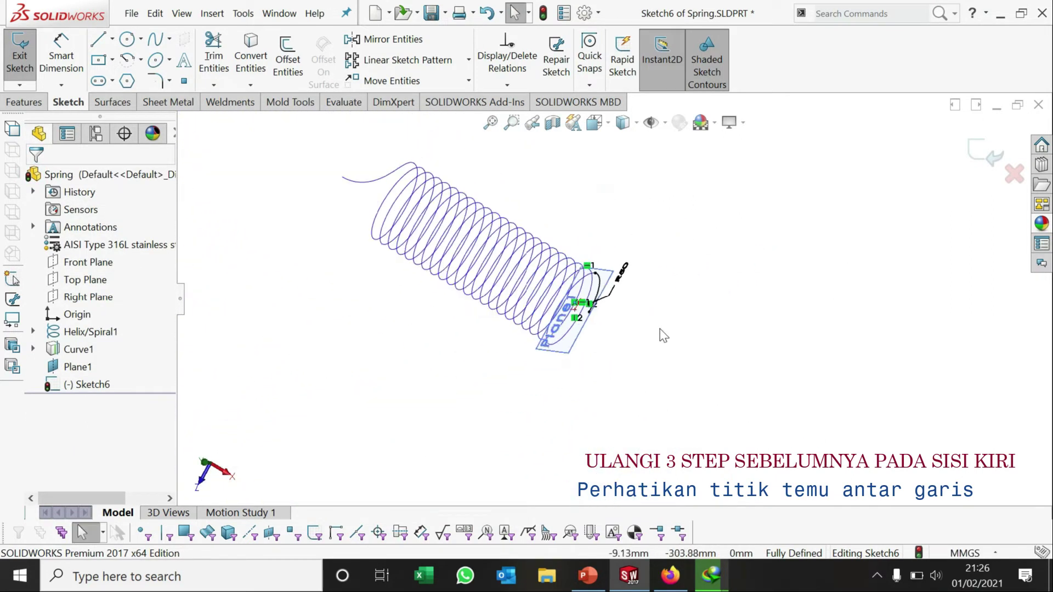
pyautogui.rightClick(608, 280)
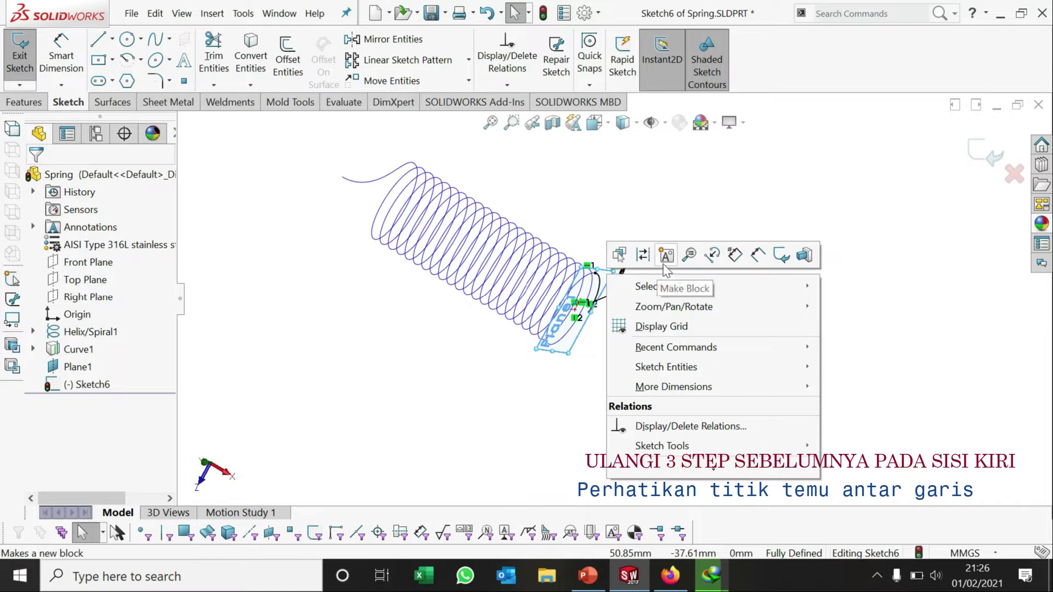
pyautogui.click(574, 173)
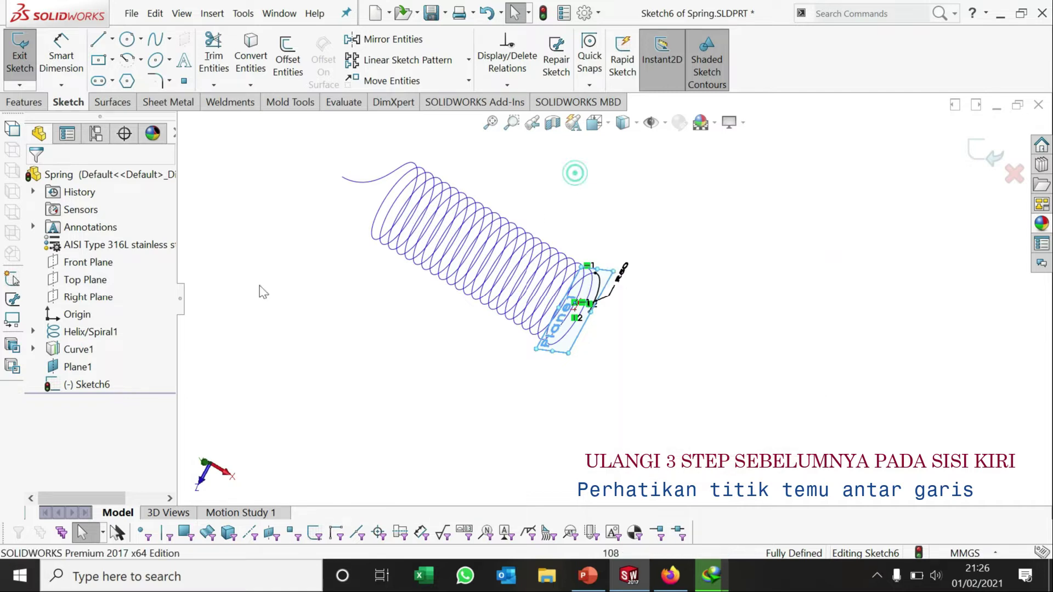
pyautogui.click(81, 280)
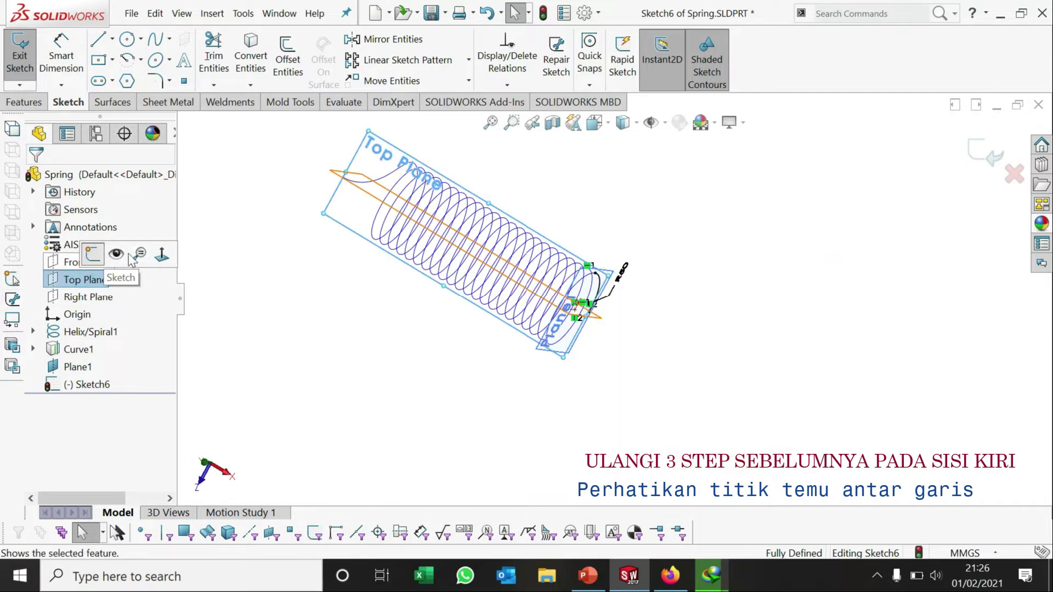
pyautogui.click(985, 155)
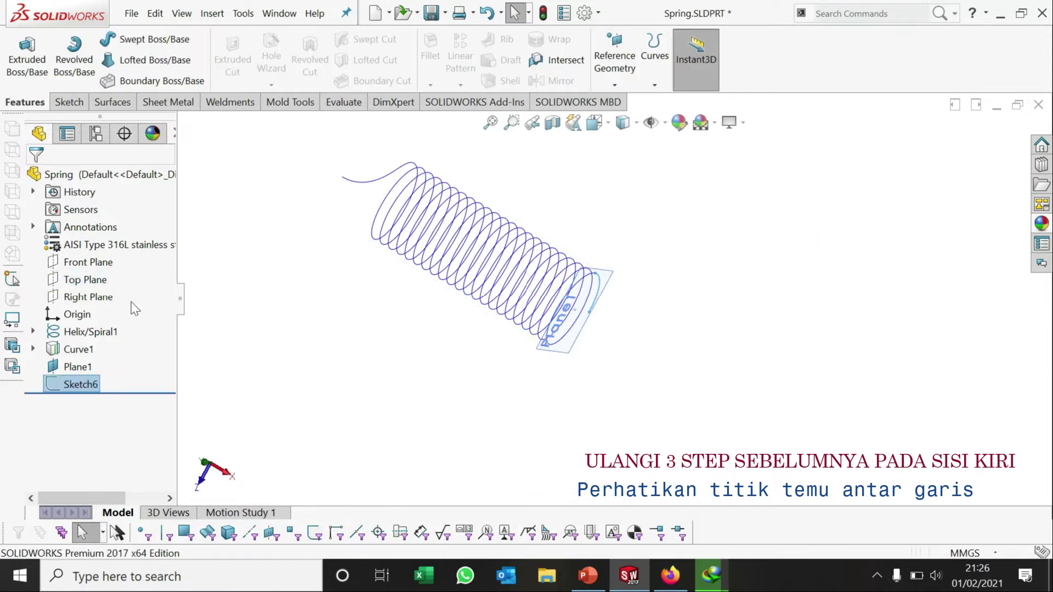
pyautogui.click(98, 266)
pyautogui.click(80, 279)
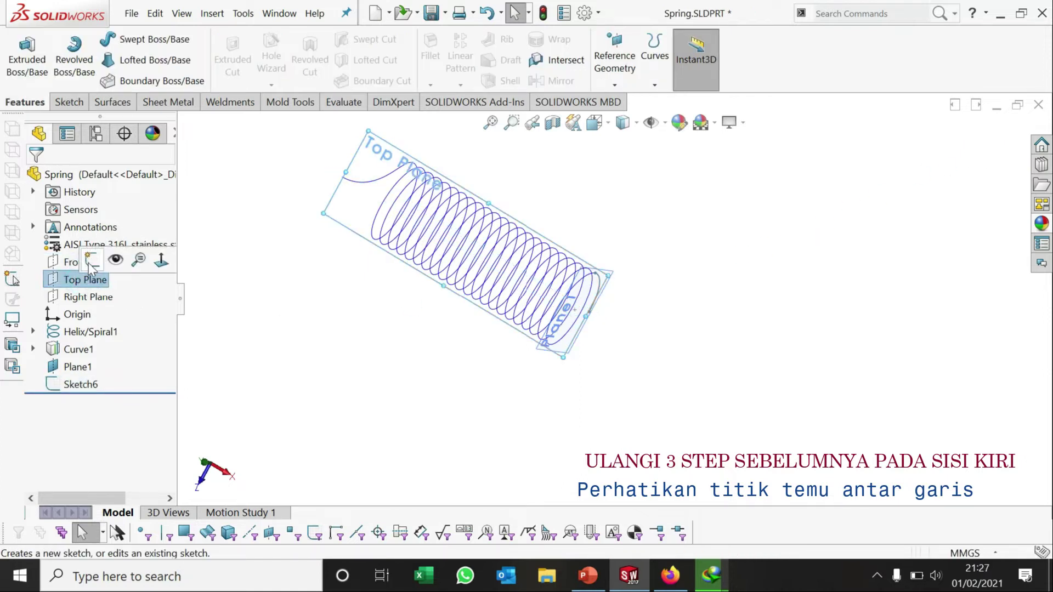
pyautogui.click(88, 259)
# Step: Draw a centre-point arc ending on the helix at the spring's far end
pyautogui.scroll(-5, 577, 333)
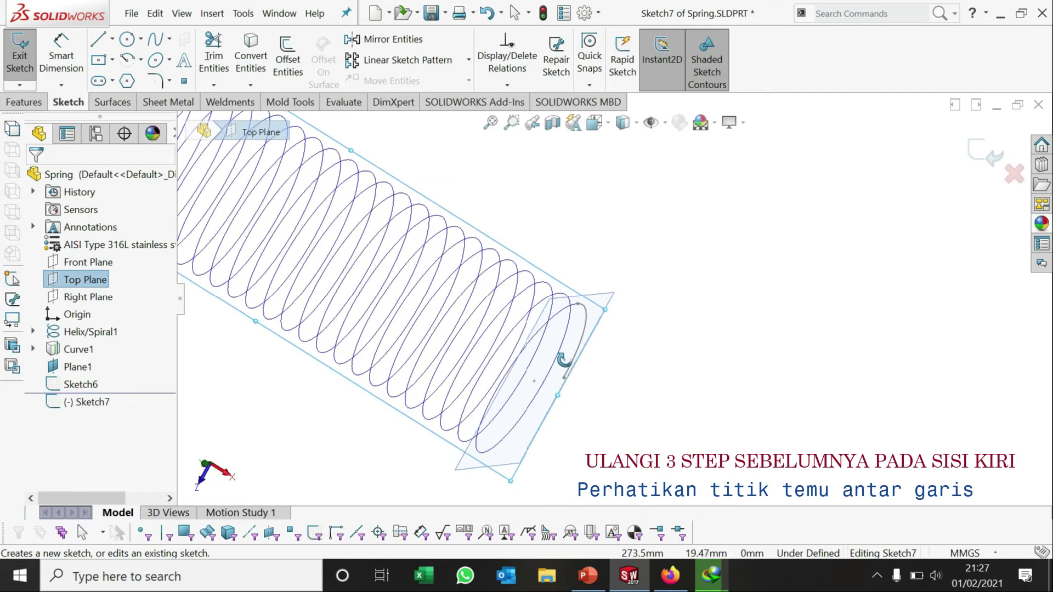
pyautogui.scroll(-3, 578, 332)
pyautogui.scroll(5, 581, 340)
pyautogui.scroll(-3, 642, 359)
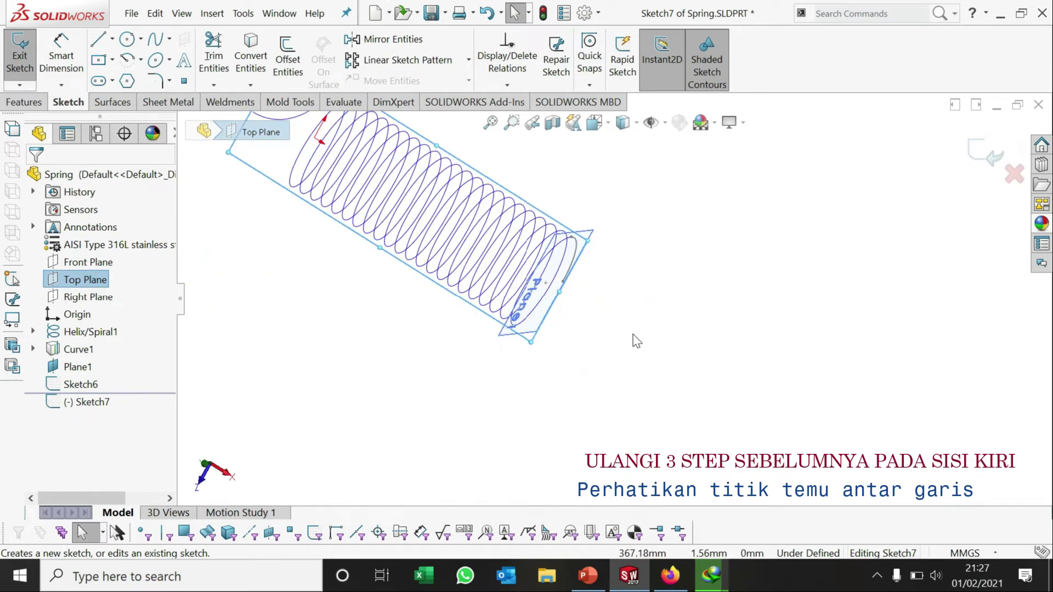
pyautogui.scroll(-2, 580, 258)
pyautogui.click(235, 57)
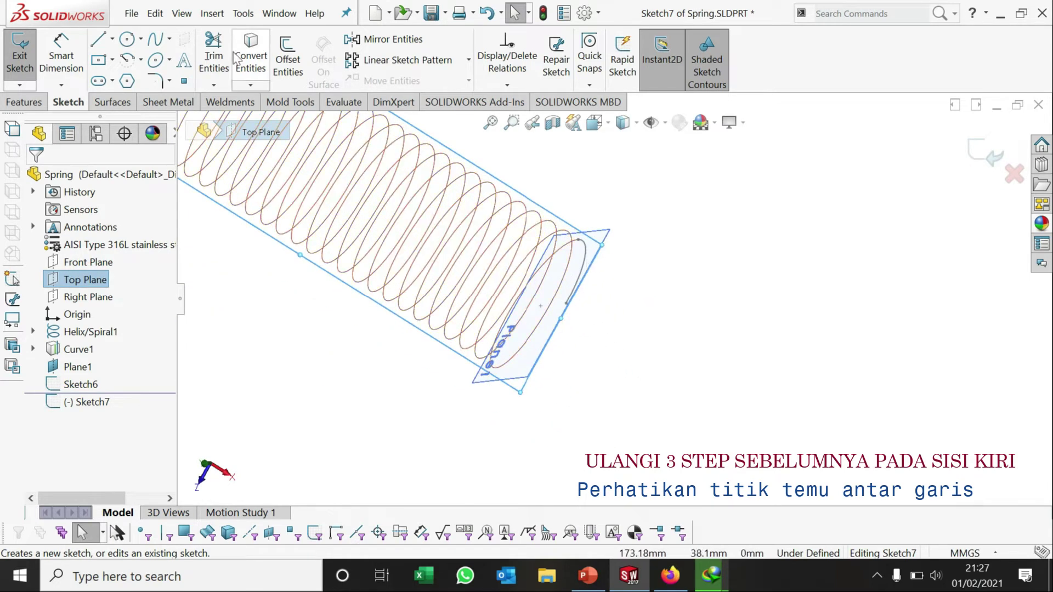
pyautogui.click(127, 59)
pyautogui.scroll(-2, 570, 296)
pyautogui.click(565, 283)
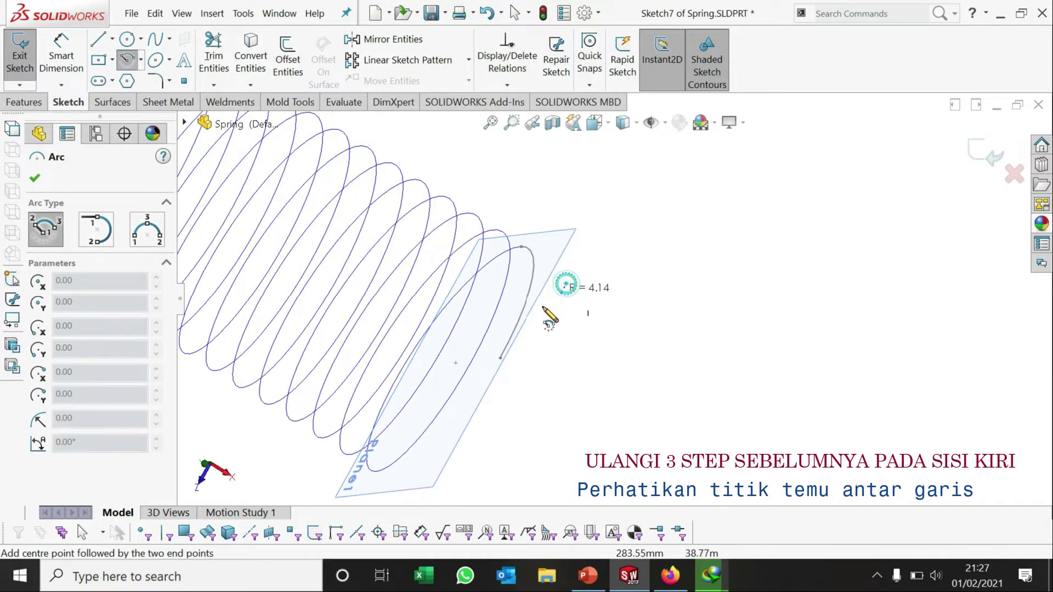
pyautogui.click(562, 343)
pyautogui.click(511, 265)
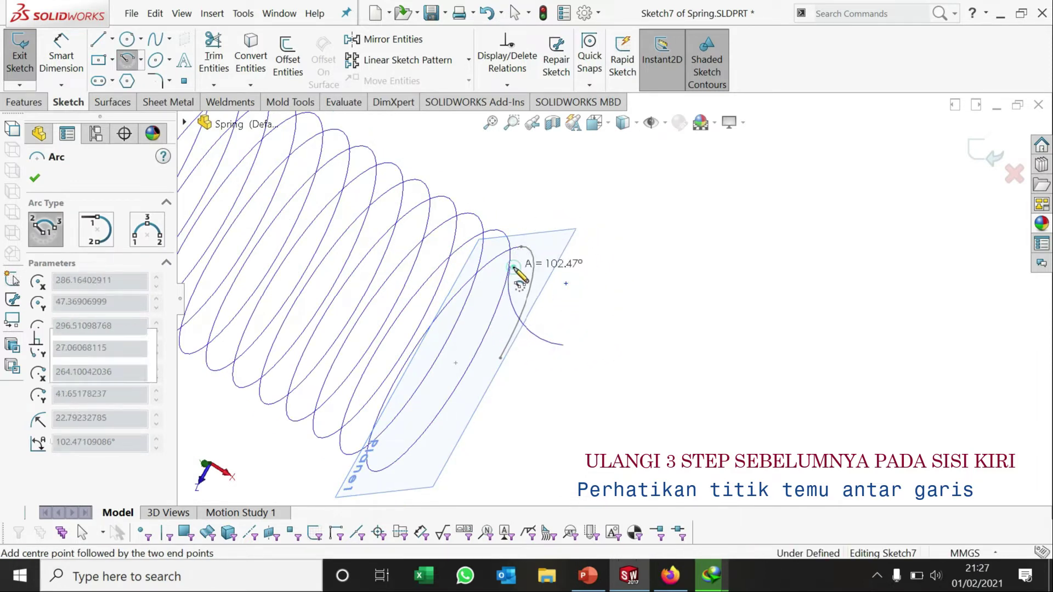
pyautogui.scroll(-2, 528, 299)
pyautogui.press('Escape')
# Step: Dimension the Top Plane arc's radius at 50 mm
pyautogui.click(71, 55)
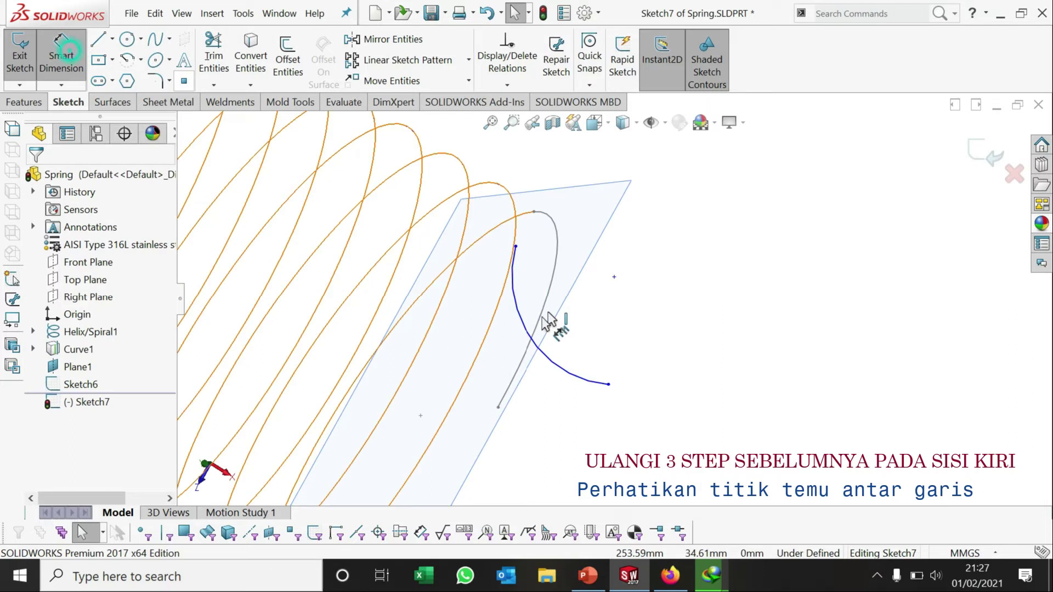
pyautogui.click(518, 307)
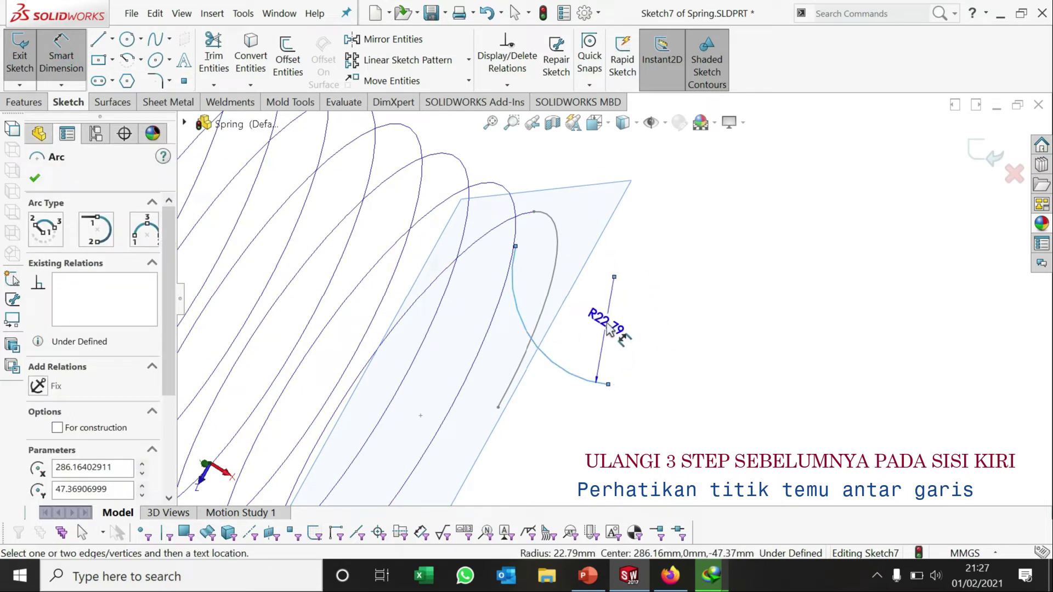
pyautogui.click(603, 325)
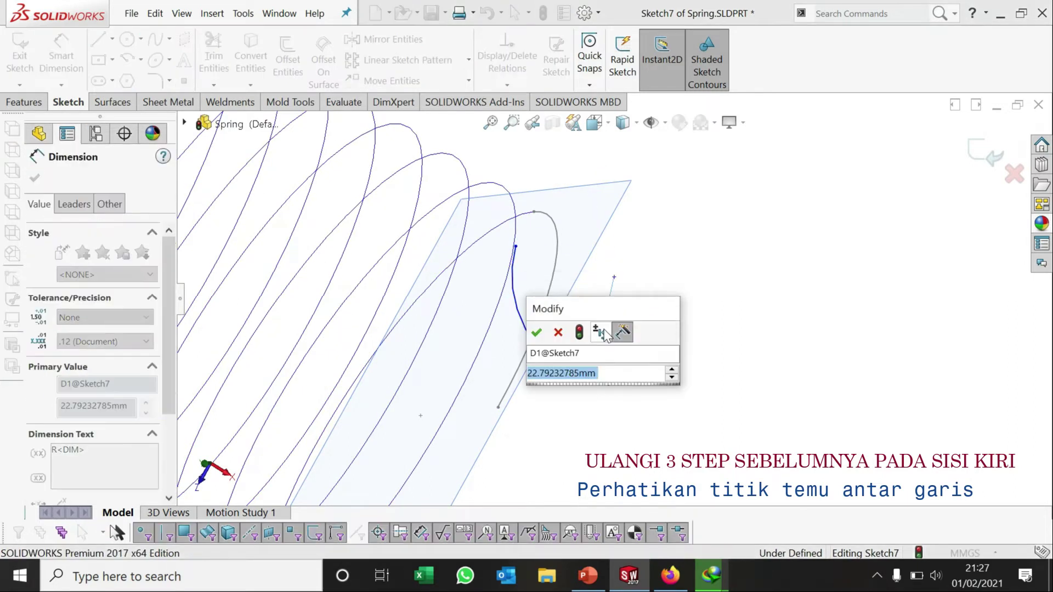
pyautogui.write('50')
pyautogui.press('Return')
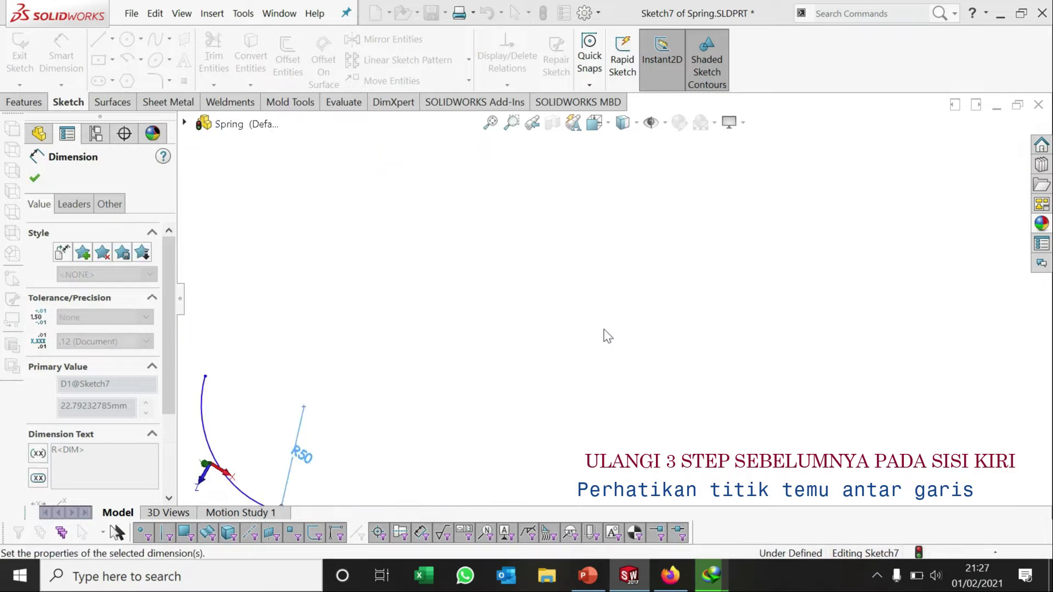
pyautogui.scroll(3, 614, 318)
pyautogui.scroll(5, 551, 304)
pyautogui.scroll(-3, 546, 249)
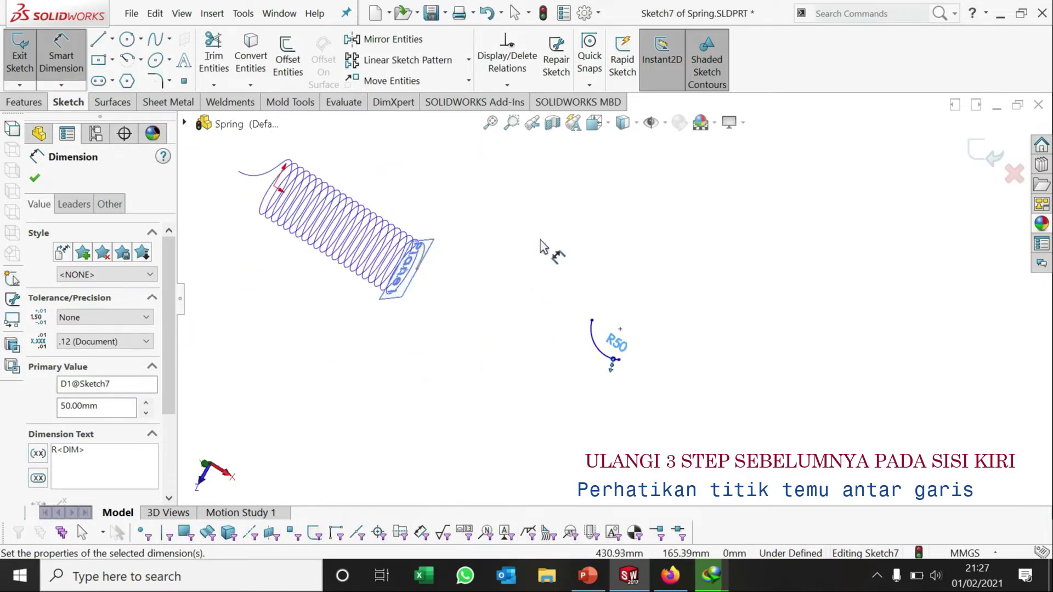
pyautogui.scroll(-3, 606, 305)
pyautogui.press('Escape')
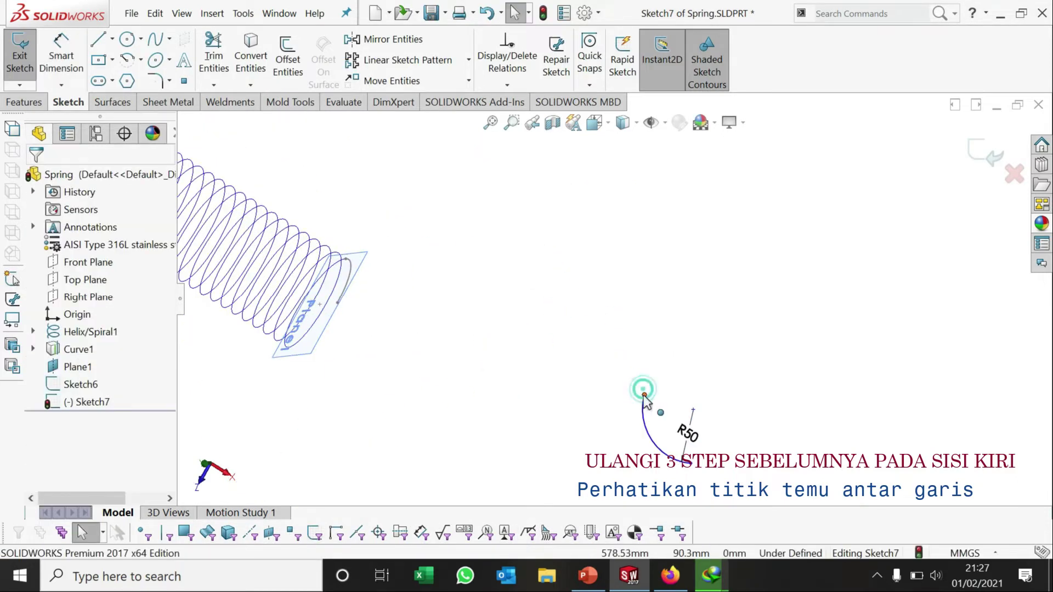
# Step: Select both endpoints of the arc, then clear the selection
pyautogui.click(644, 394)
pyautogui.click(694, 411)
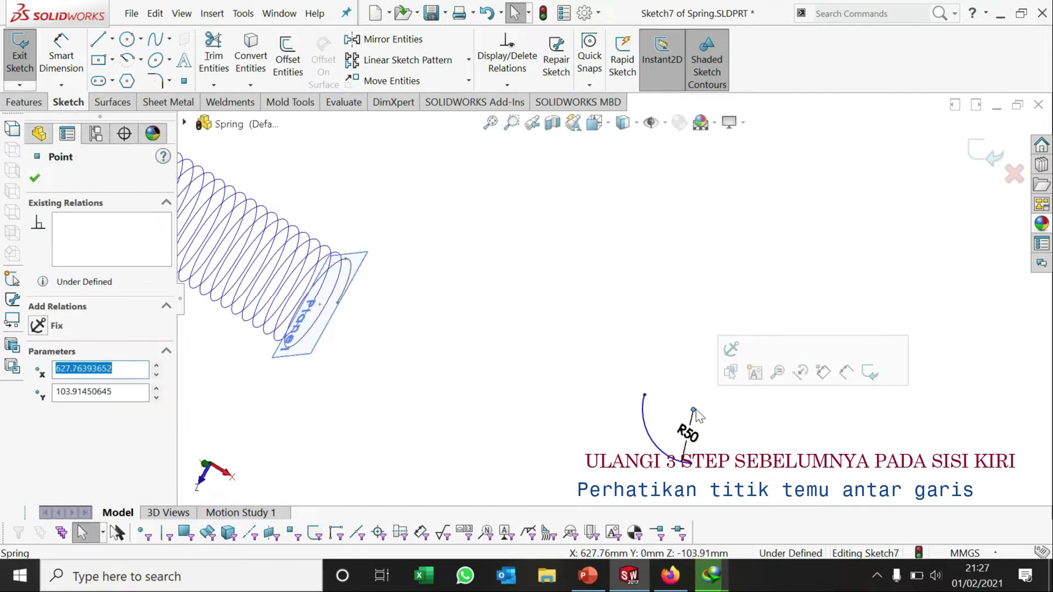
pyautogui.press('Escape')
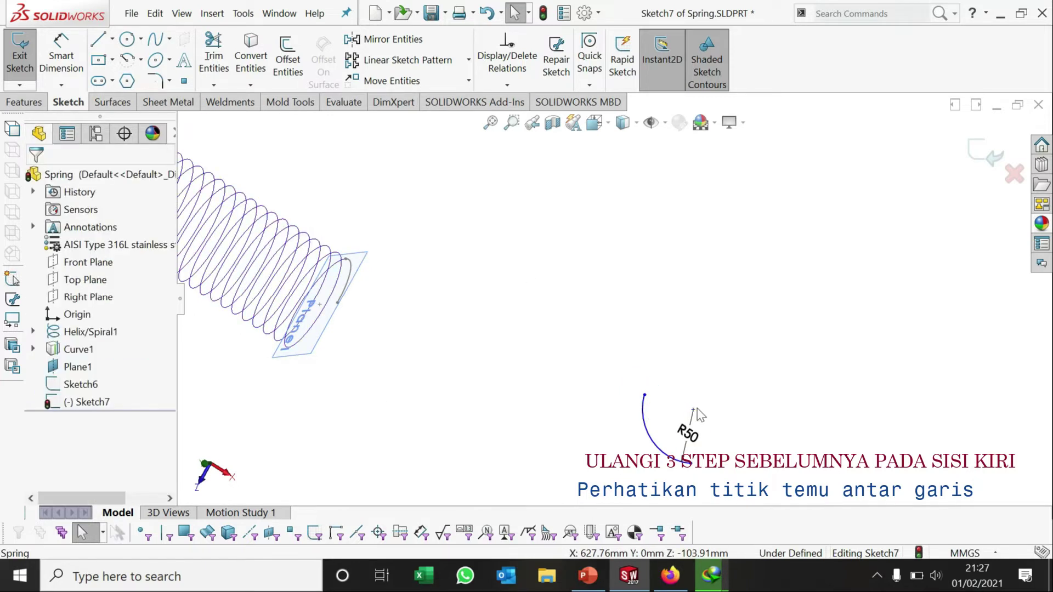
# Step: Drag the arc toward the end plane and make an endpoint horizontal with the line endpoint
pyautogui.click(645, 422)
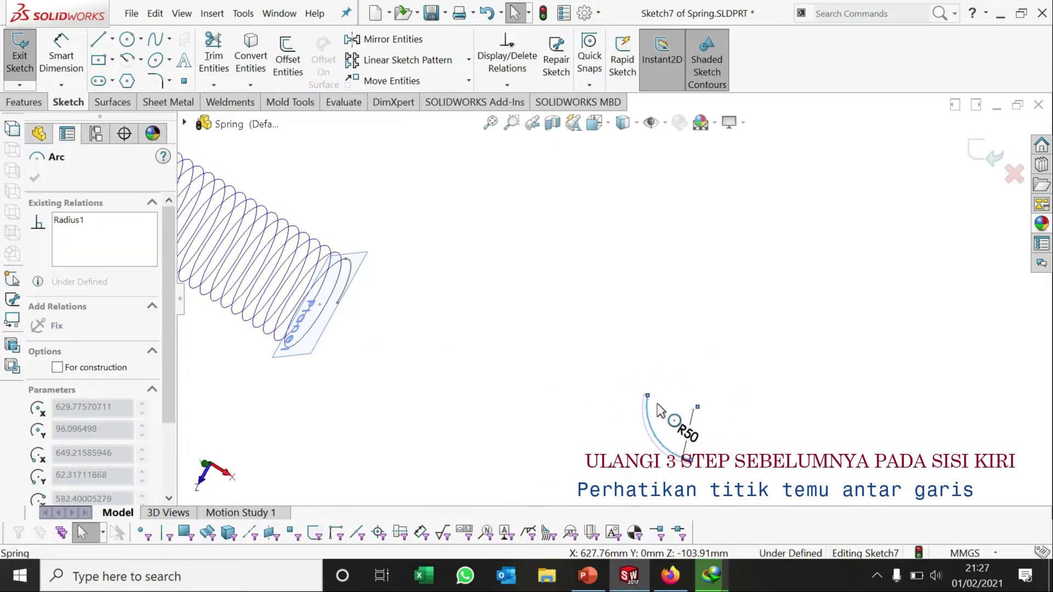
pyautogui.moveTo(622, 382)
pyautogui.mouseDown()
pyautogui.moveTo(661, 425)
pyautogui.moveTo(398, 274)
pyautogui.mouseUp()
pyautogui.scroll(-3, 397, 274)
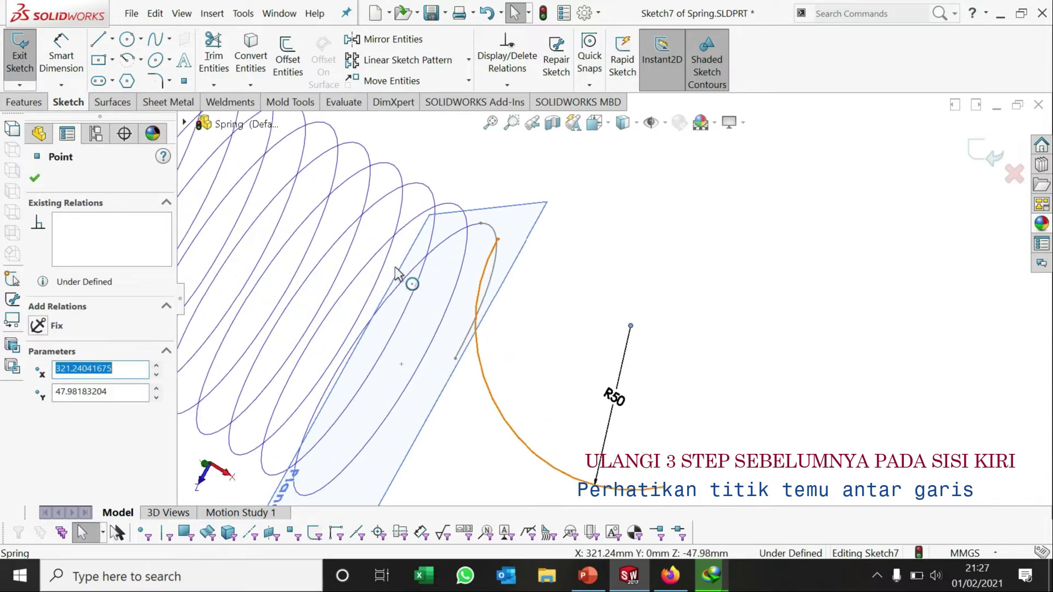
pyautogui.click(570, 266)
pyautogui.click(498, 240)
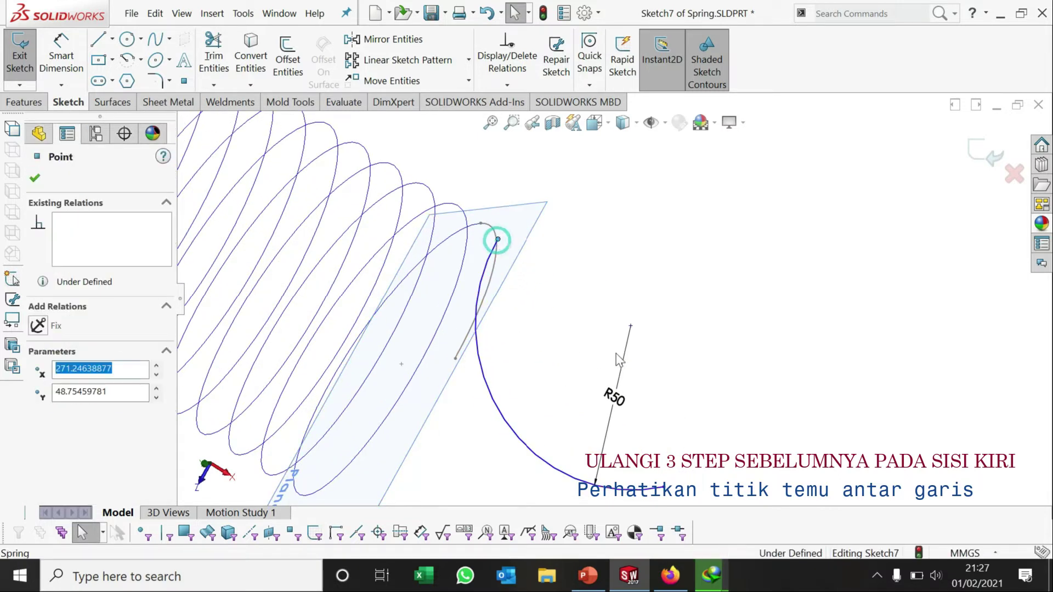
pyautogui.keyDown('ctrl'); pyautogui.click(631, 325); pyautogui.keyUp('ctrl')
pyautogui.click(42, 392)
pyautogui.click(660, 450)
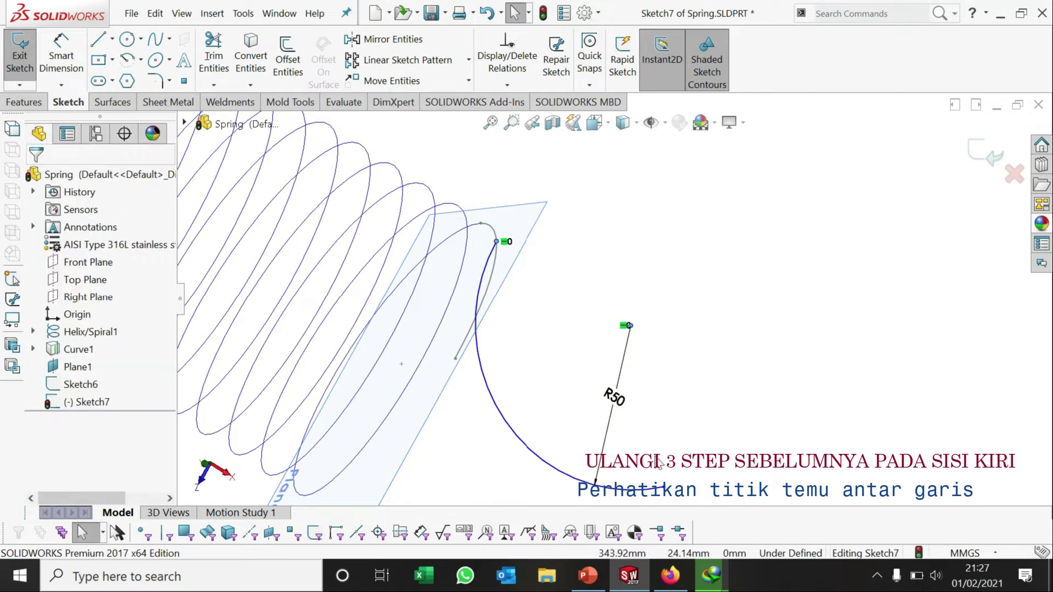
# Step: Align another arc endpoint vertically with the sketch point
pyautogui.click(664, 488)
pyautogui.keyDown('ctrl'); pyautogui.click(630, 326); pyautogui.keyUp('ctrl')
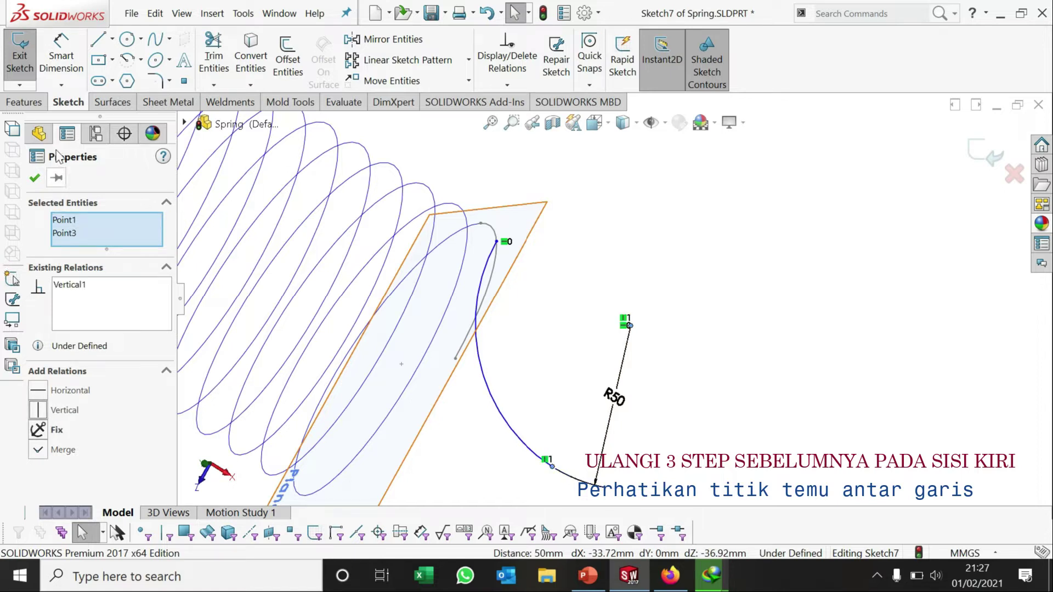
pyautogui.click(34, 178)
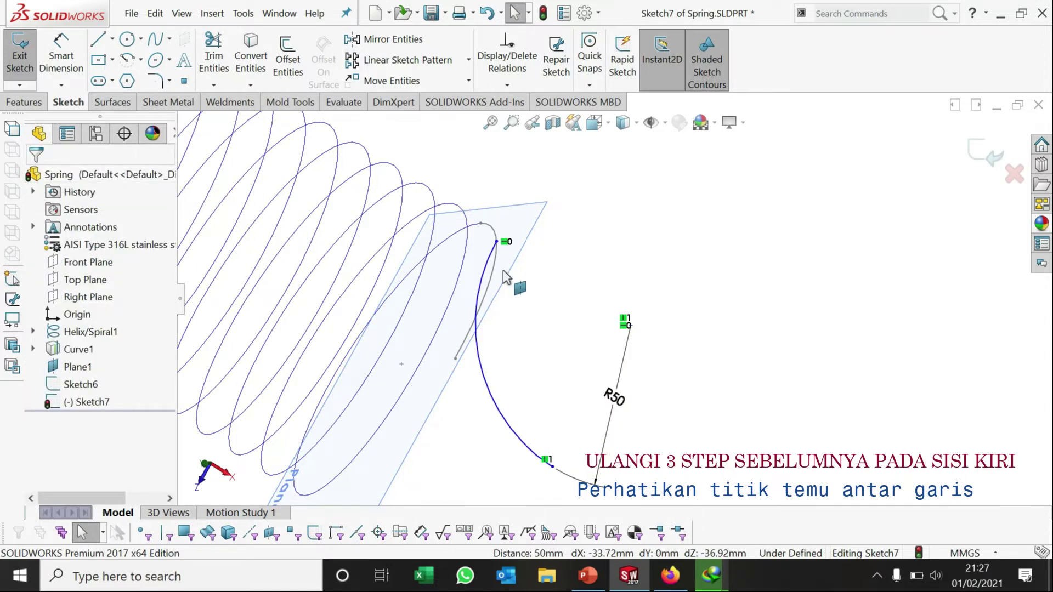
pyautogui.scroll(-3, 507, 278)
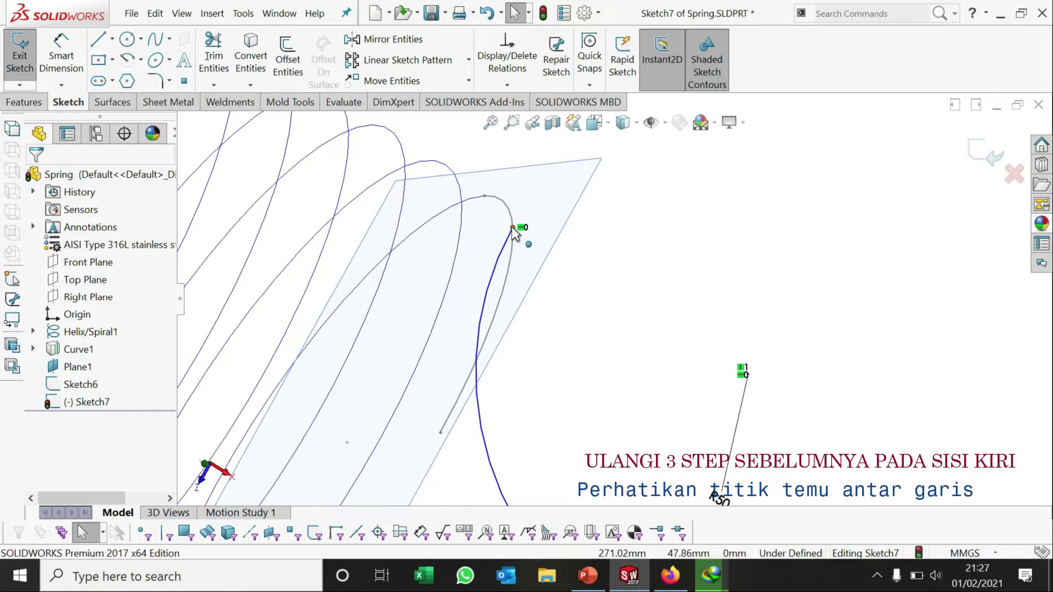
# Step: Make the lower arc endpoint horizontal with the Sketch6 point
pyautogui.click(516, 229)
pyautogui.scroll(3, 630, 299)
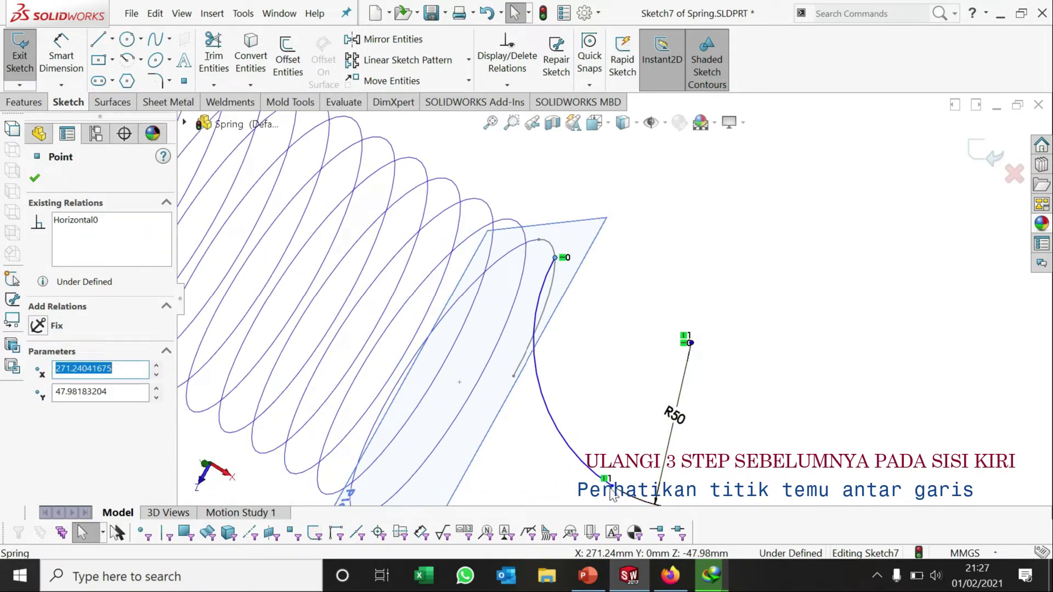
pyautogui.click(612, 487)
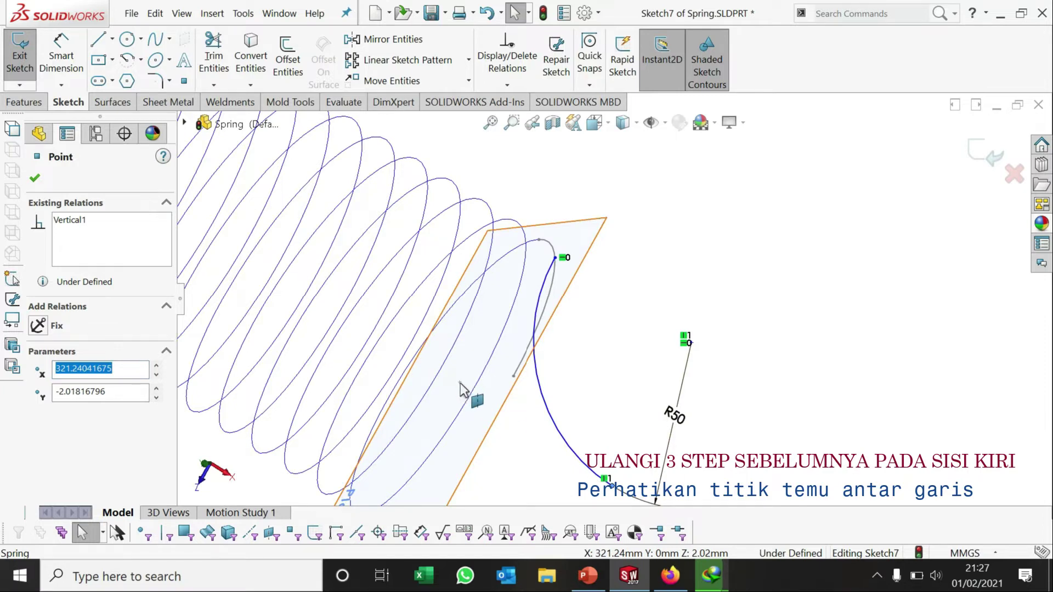
pyautogui.keyDown('ctrl'); pyautogui.click(459, 383); pyautogui.keyUp('ctrl')
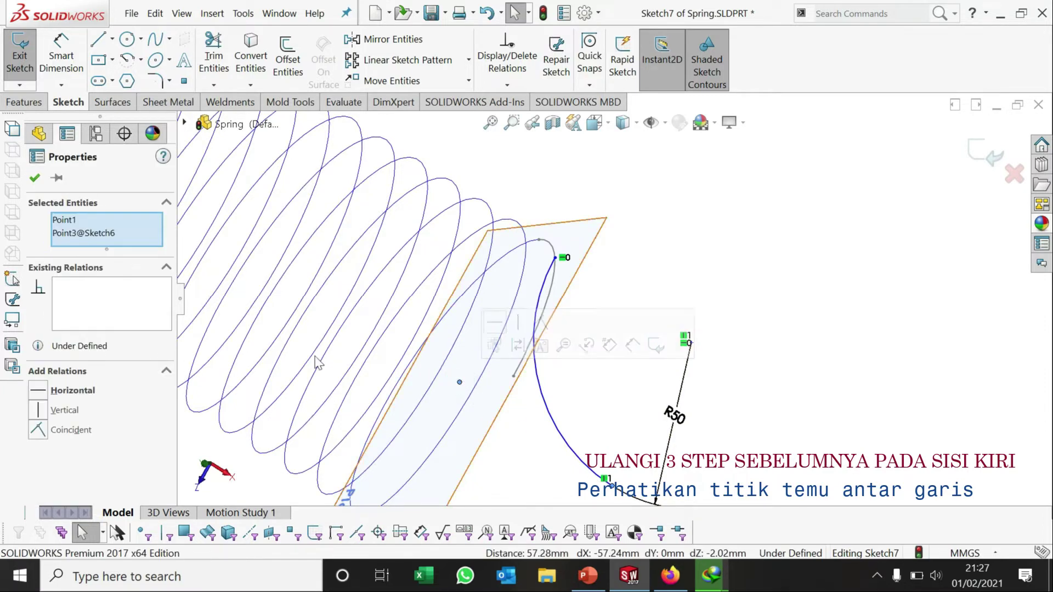
pyautogui.click(38, 391)
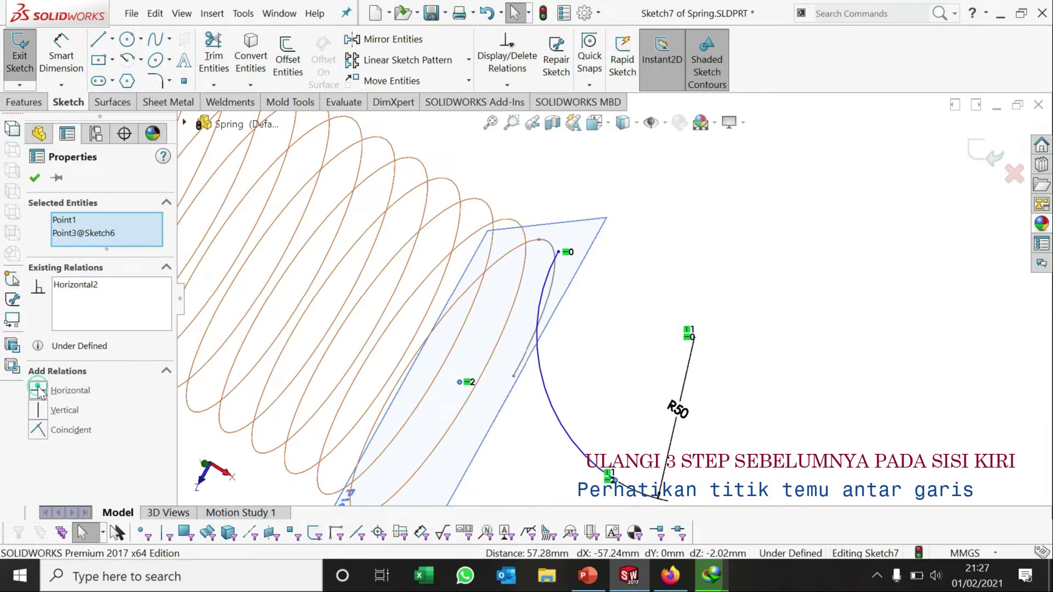
# Step: Try a coincident relation between the arc end and Sketch6 curve end, then undo it
pyautogui.click(34, 177)
pyautogui.scroll(-3, 557, 272)
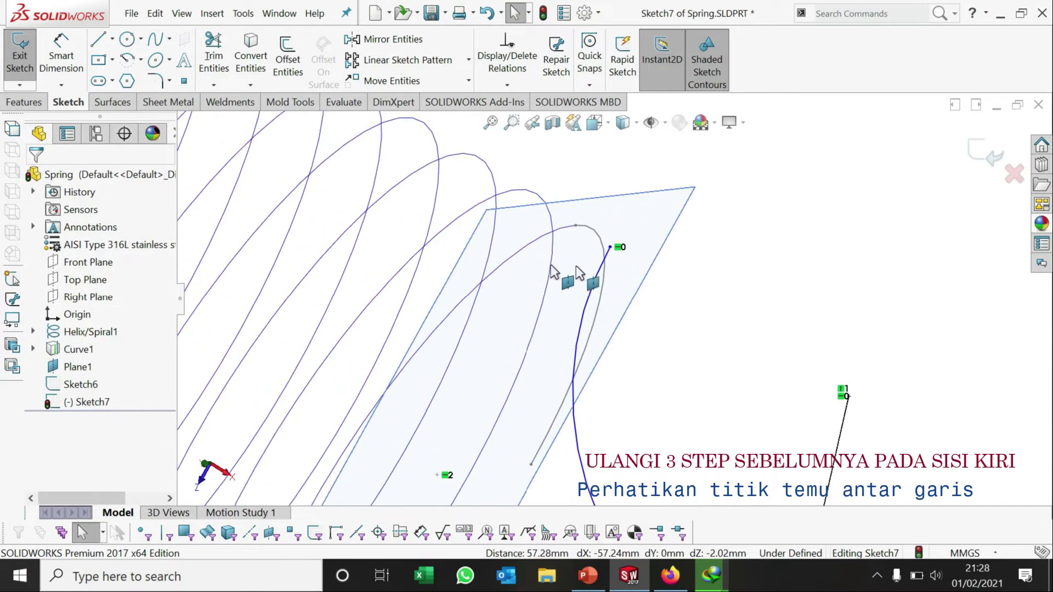
pyautogui.click(610, 248)
pyautogui.keyDown('ctrl'); pyautogui.click(575, 226); pyautogui.keyUp('ctrl')
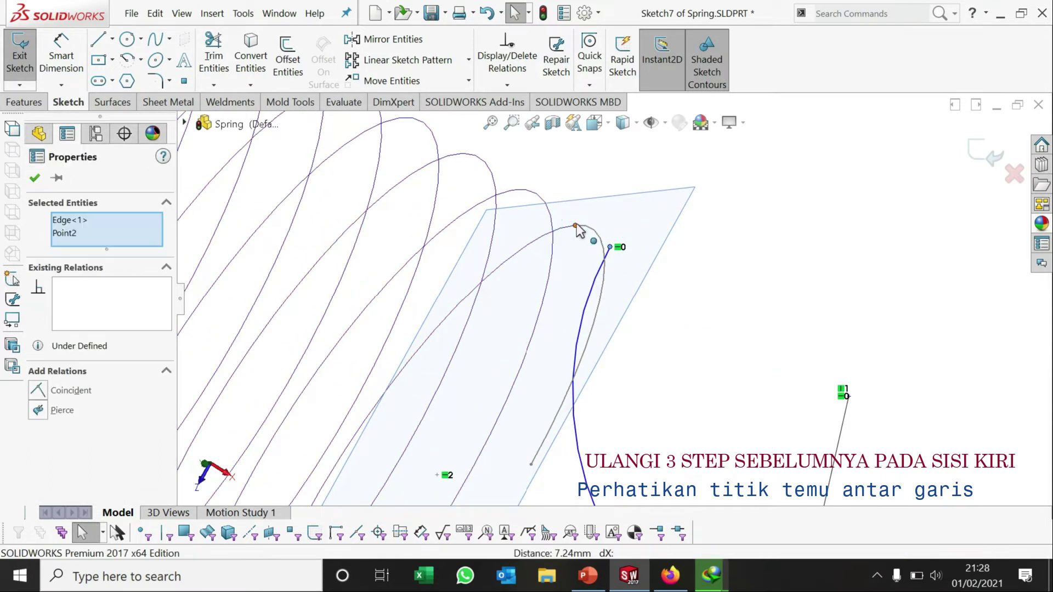
pyautogui.click(576, 225)
pyautogui.click(610, 247)
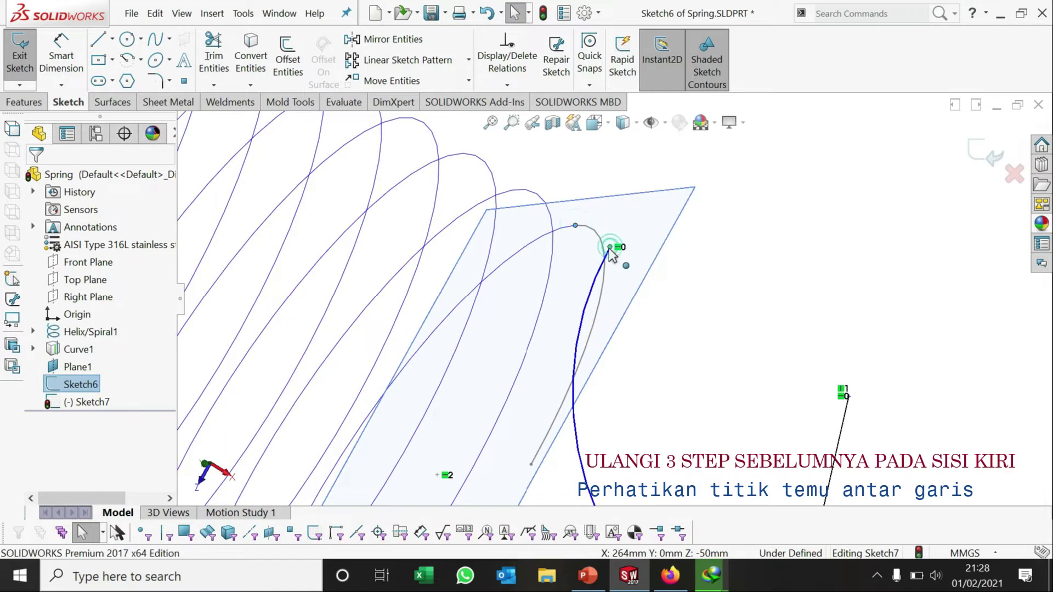
pyautogui.click(38, 430)
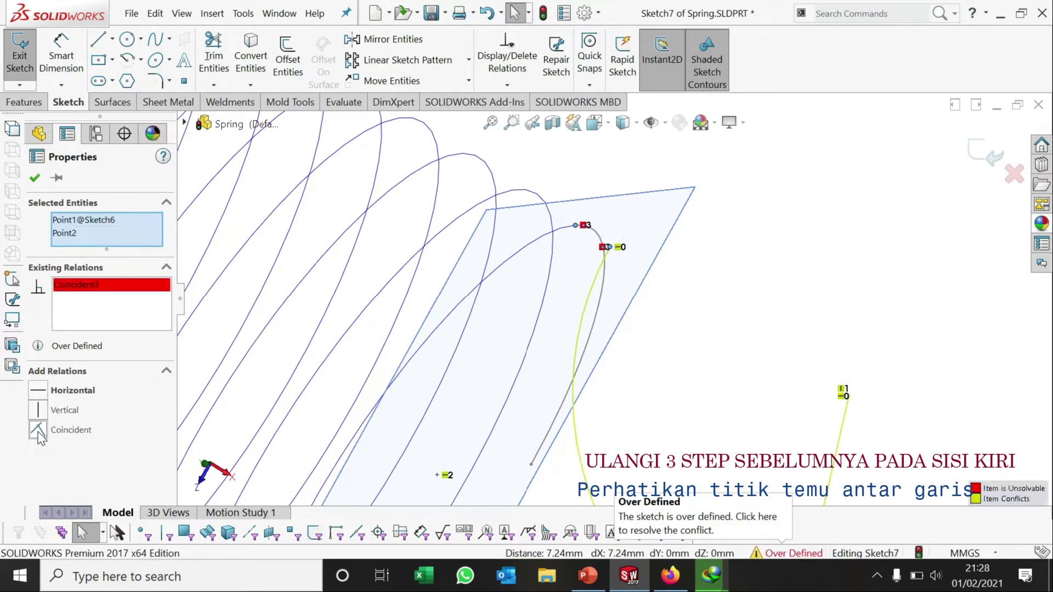
pyautogui.hotkey('ctrl', 'z')
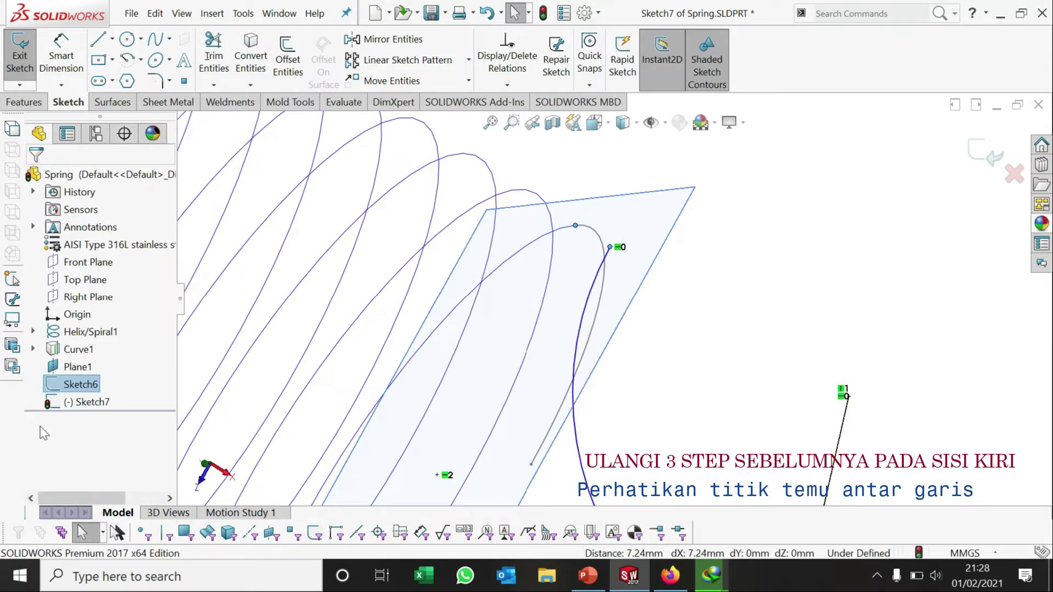
# Step: Dimension the two hook points 50 mm apart and exit Sketch7
pyautogui.click(611, 248)
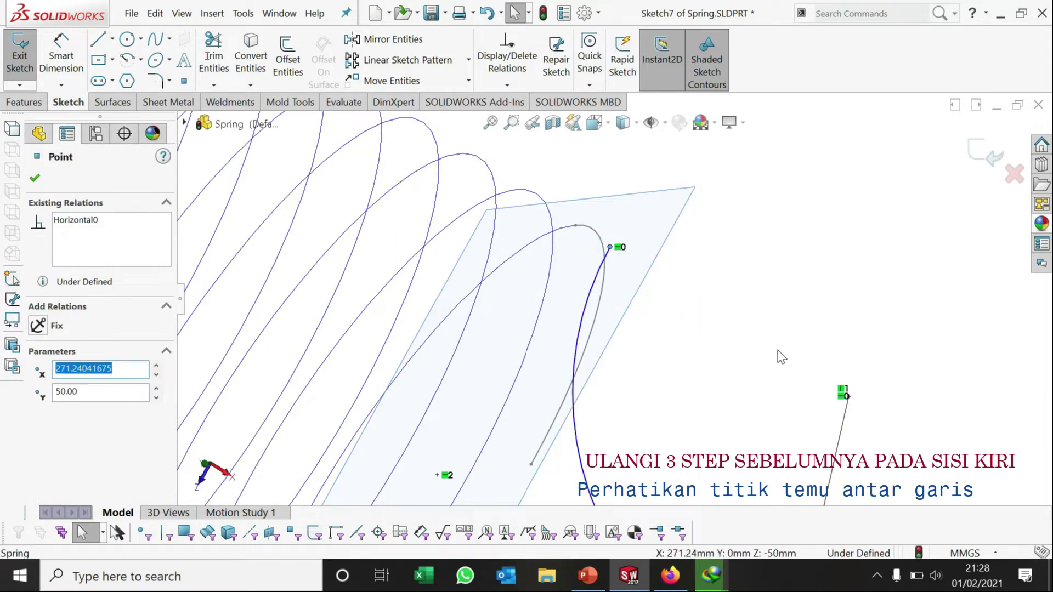
pyautogui.scroll(2, 781, 356)
pyautogui.click(727, 378)
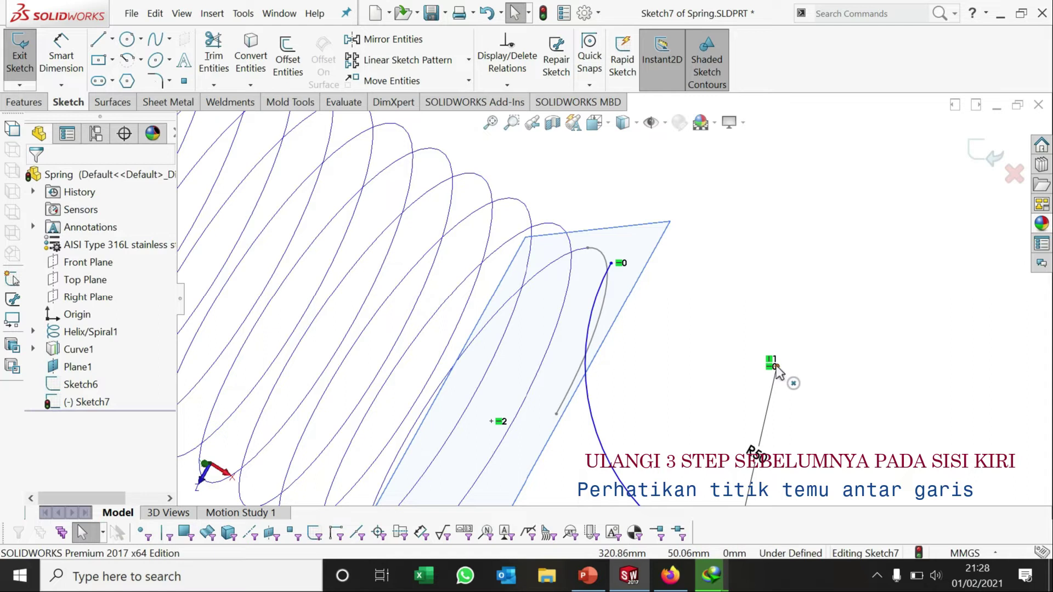
pyautogui.click(775, 366)
pyautogui.press('d')
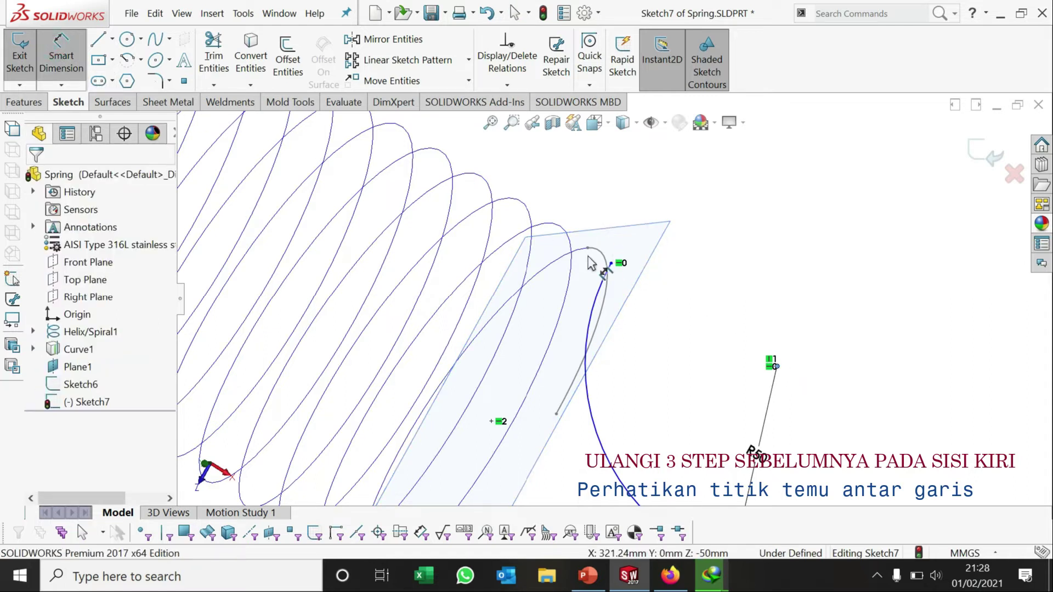
pyautogui.click(588, 249)
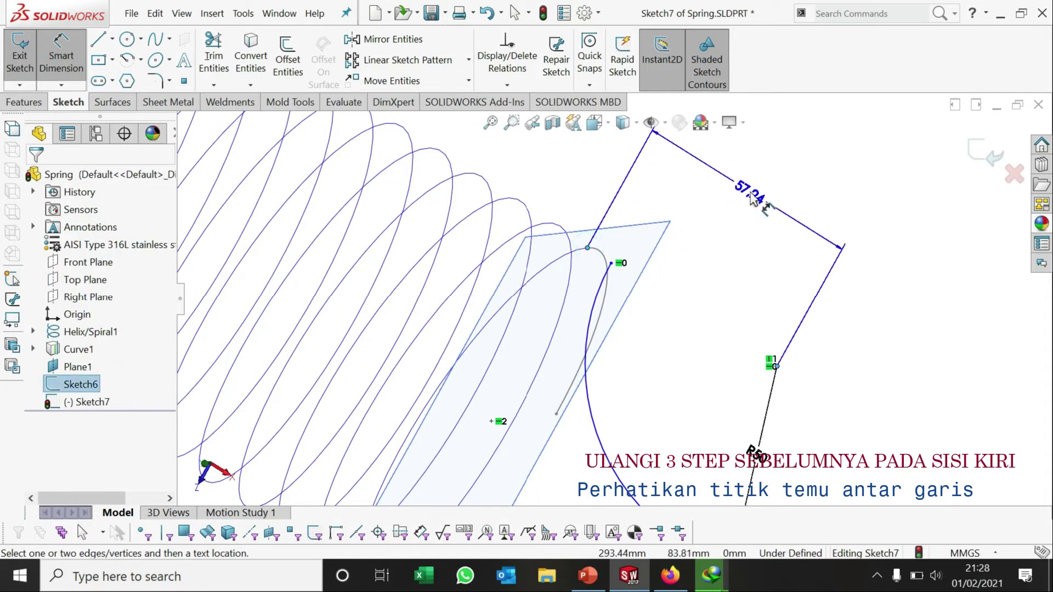
pyautogui.click(842, 272)
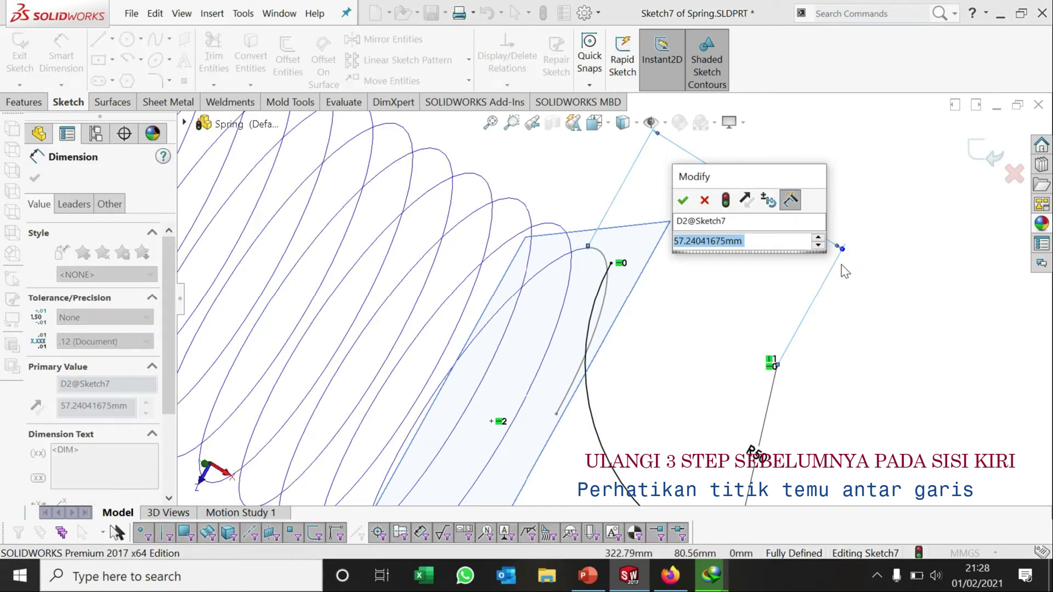
pyautogui.write('50')
pyautogui.press('Return')
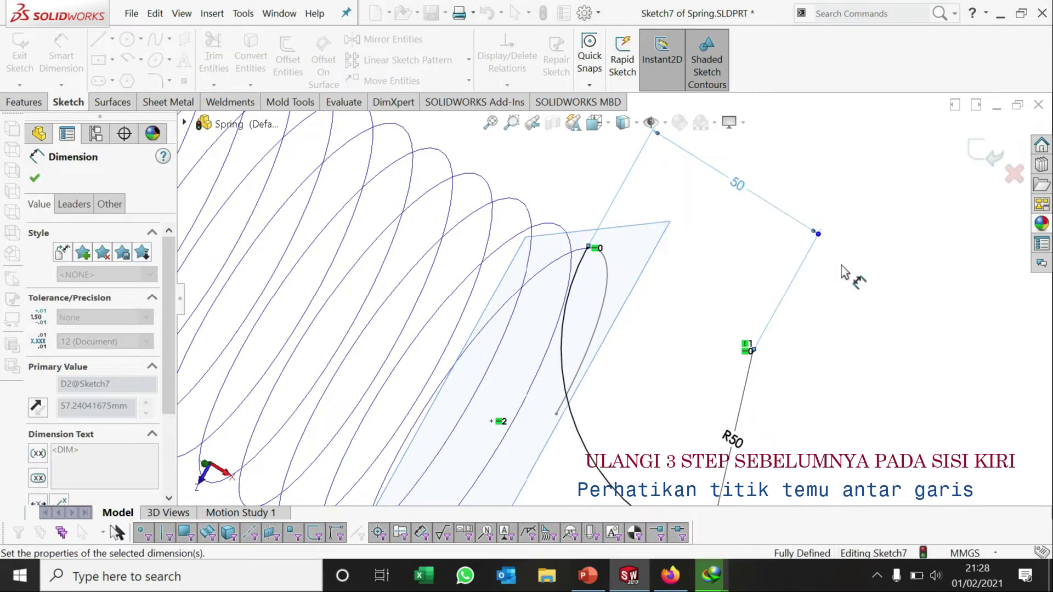
pyautogui.click(982, 156)
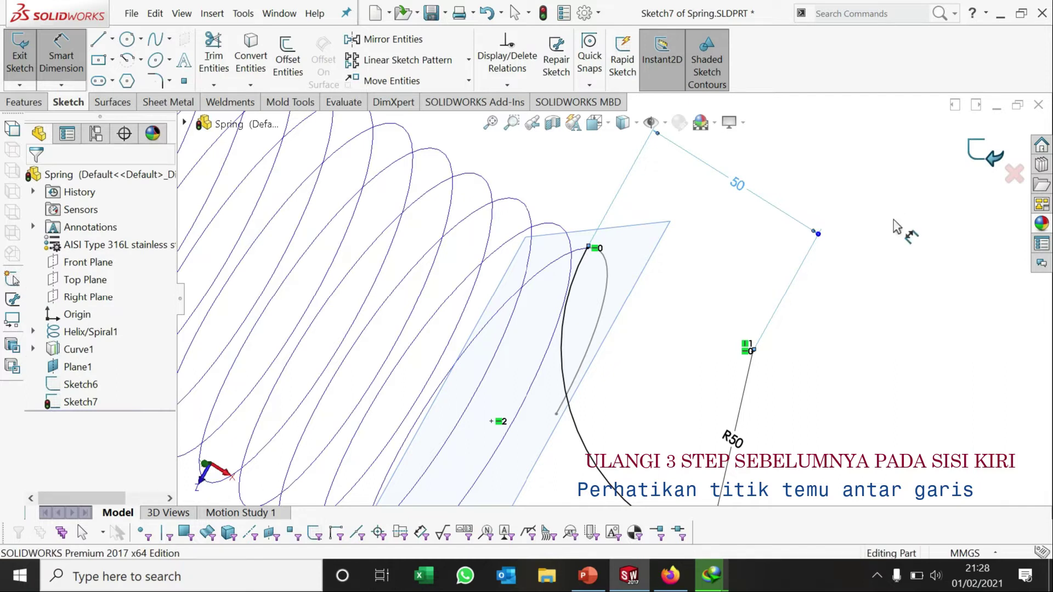
# Step: Project Sketch6 and Sketch7 onto each other as a sketch-on-sketch curve, creating Curve2
pyautogui.moveTo(895, 226); pyautogui.dragTo(646, 353, button='middle')
pyautogui.click(642, 348)
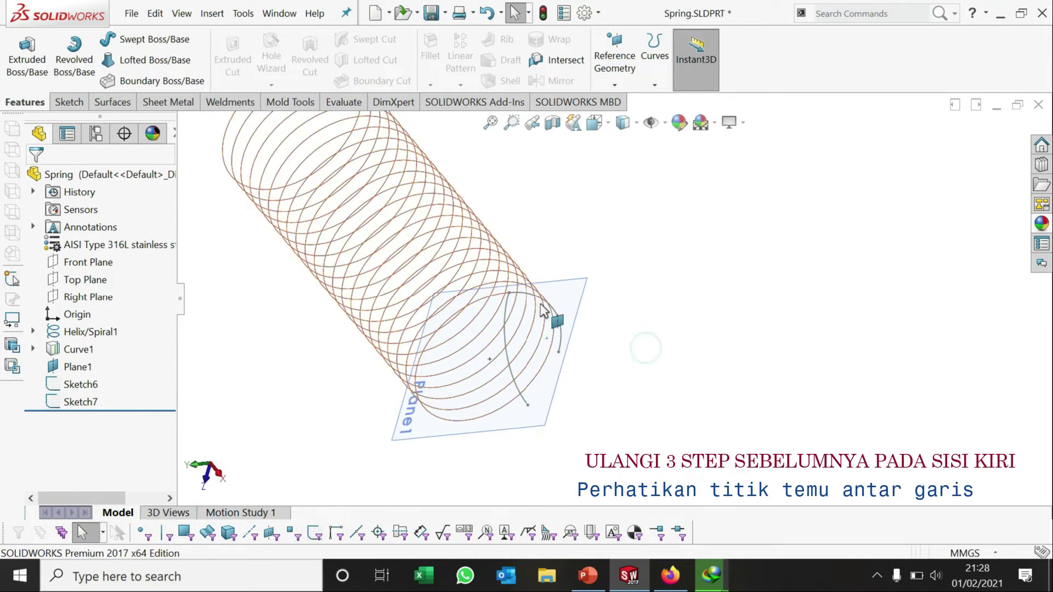
pyautogui.click(562, 326)
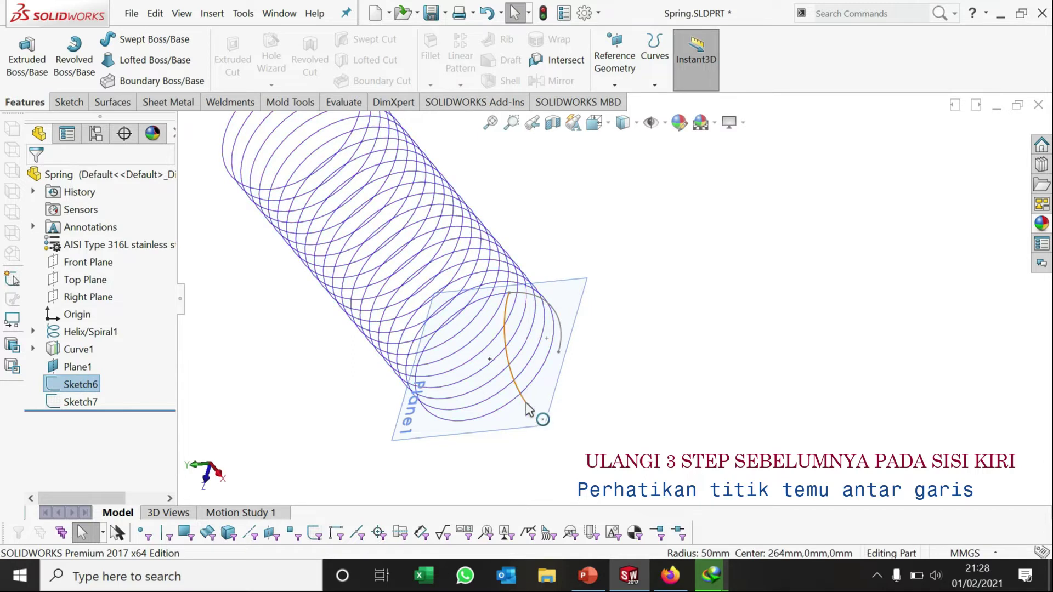
pyautogui.keyDown('ctrl'); pyautogui.click(524, 403); pyautogui.keyUp('ctrl')
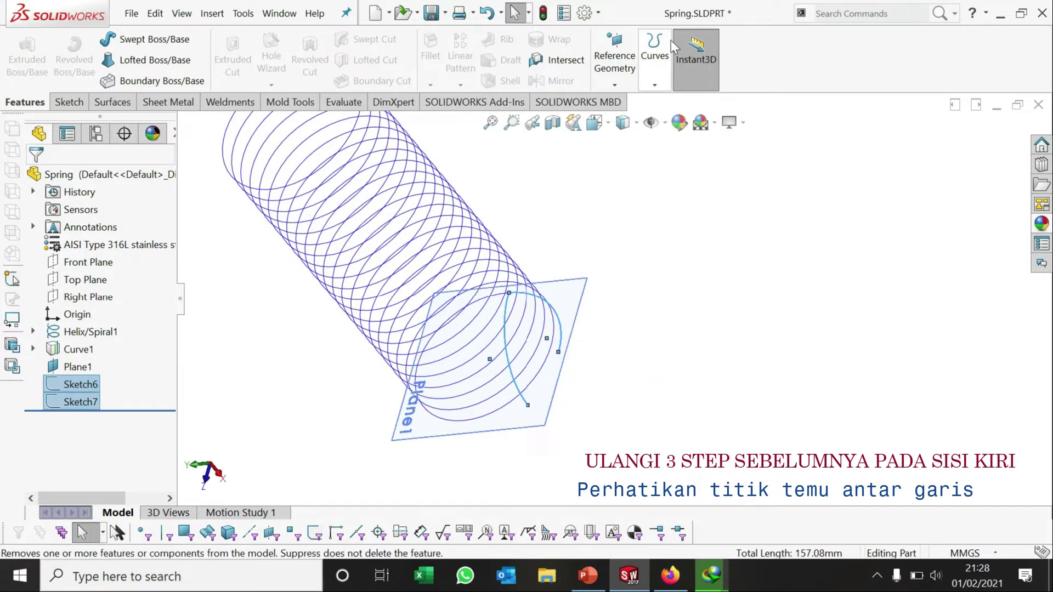
pyautogui.click(655, 72)
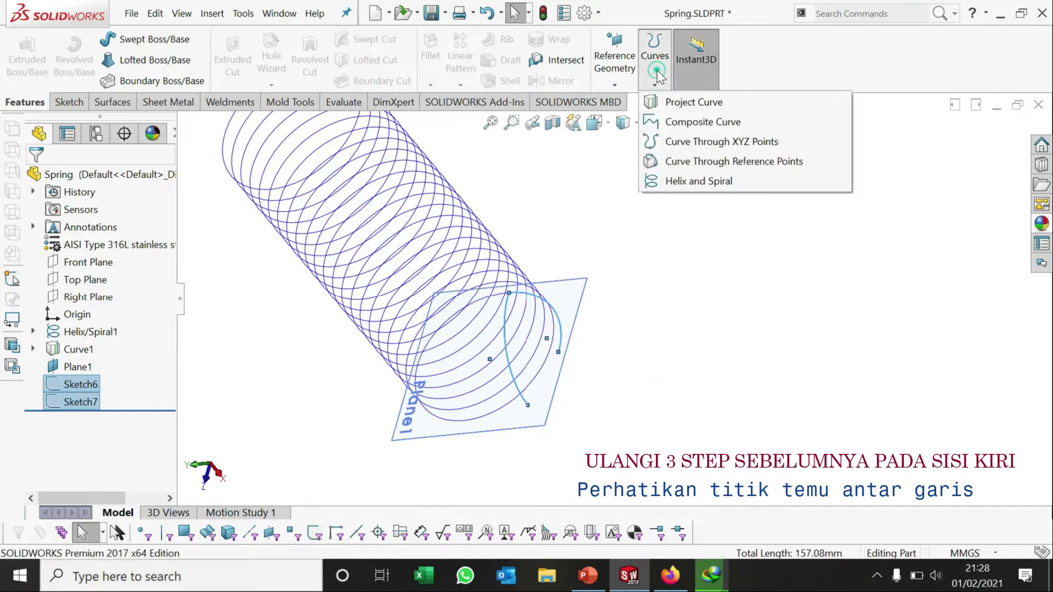
pyautogui.click(668, 107)
pyautogui.scroll(5, 680, 295)
pyautogui.moveTo(640, 355)
pyautogui.mouseDown(button='middle')
pyautogui.moveTo(649, 266)
pyautogui.moveTo(625, 189)
pyautogui.mouseUp(button='middle')
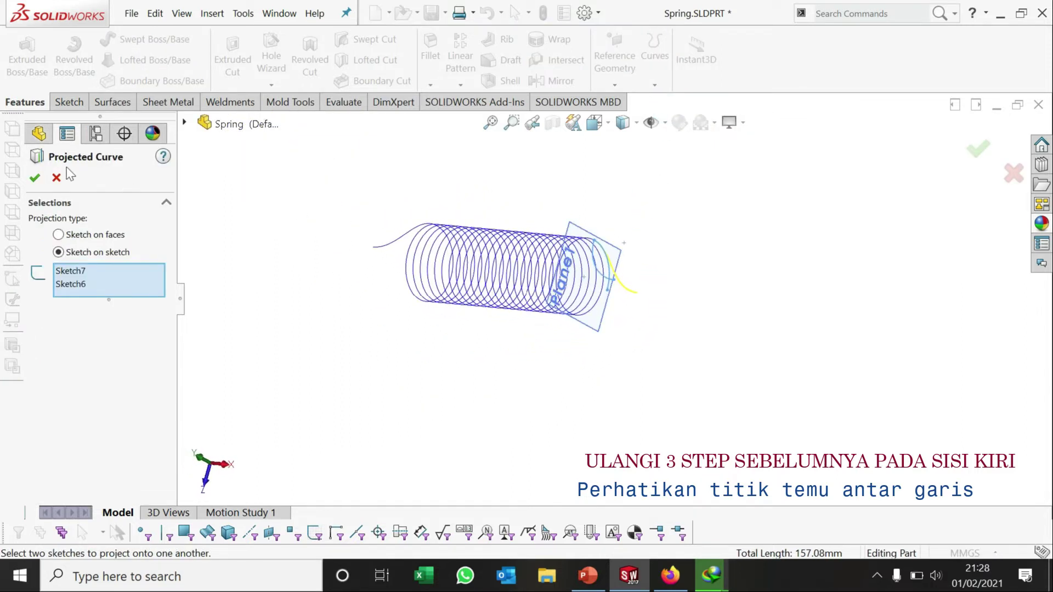
pyautogui.click(34, 180)
pyautogui.scroll(-3, 668, 242)
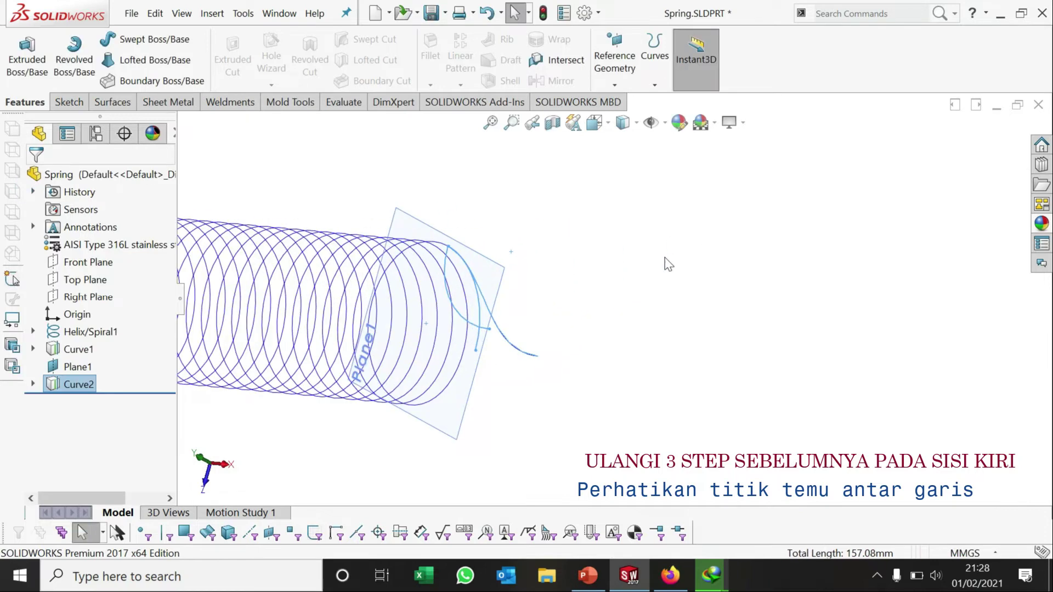
# Step: Hide Plane1 and switch the view to trimetric
pyautogui.rightClick(494, 265)
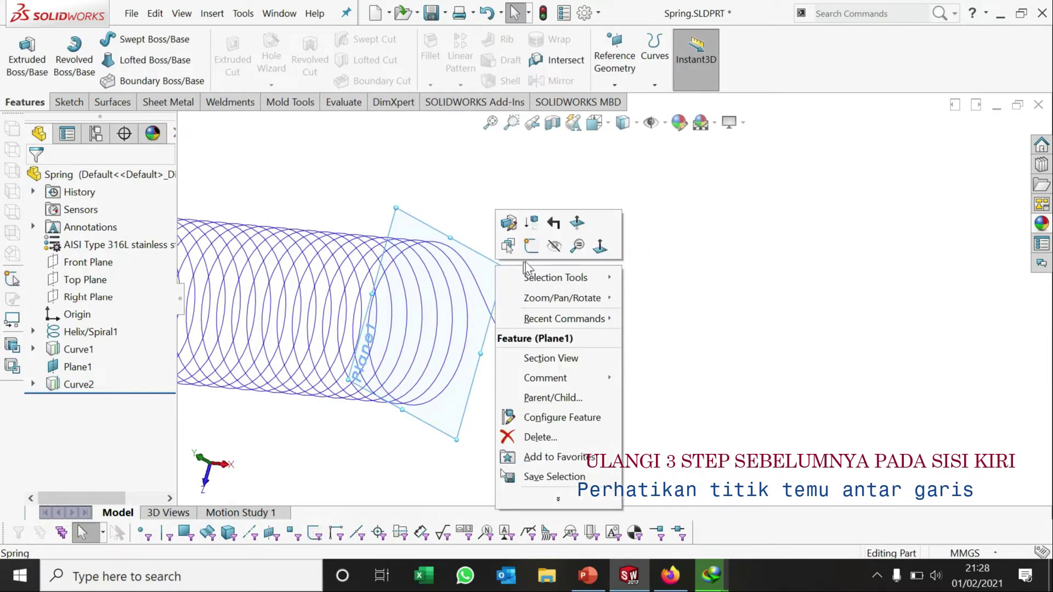
pyautogui.click(552, 256)
pyautogui.scroll(4, 548, 255)
pyautogui.moveTo(549, 255)
pyautogui.mouseDown(button='middle')
pyautogui.moveTo(451, 382)
pyautogui.moveTo(662, 283)
pyautogui.mouseUp(button='middle')
pyautogui.press('space')
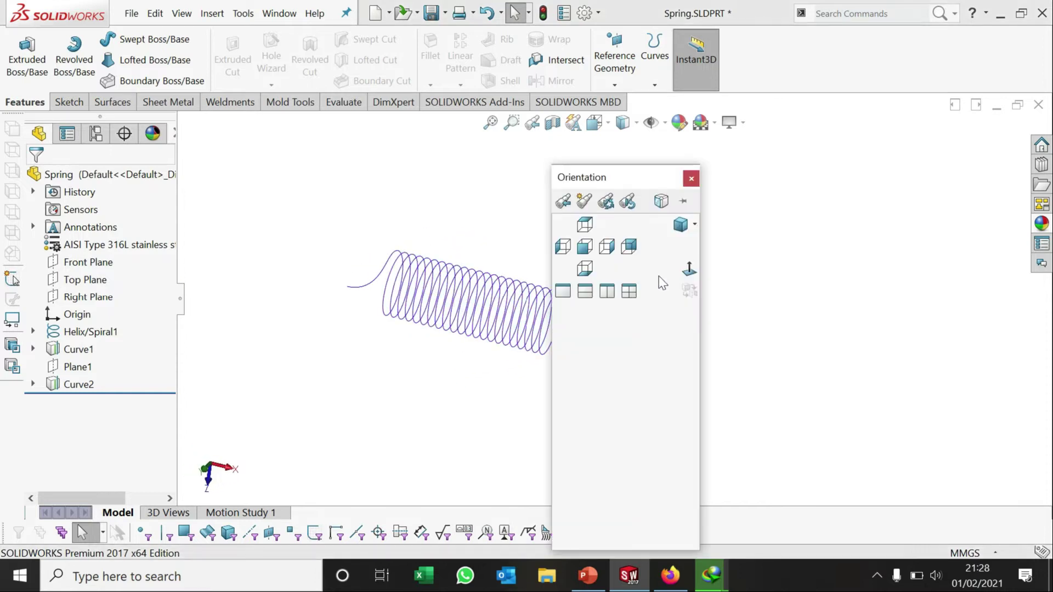
pyautogui.click(685, 229)
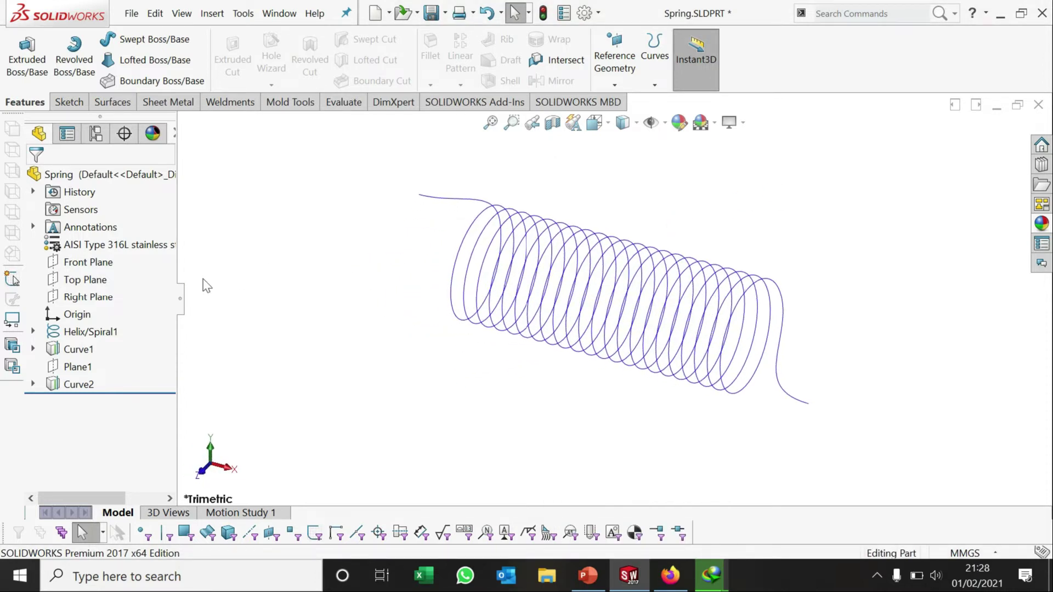
# Step: Start Sketch8 on the Front Plane, view it face-on, and zoom to the spring's right end
pyautogui.click(90, 263)
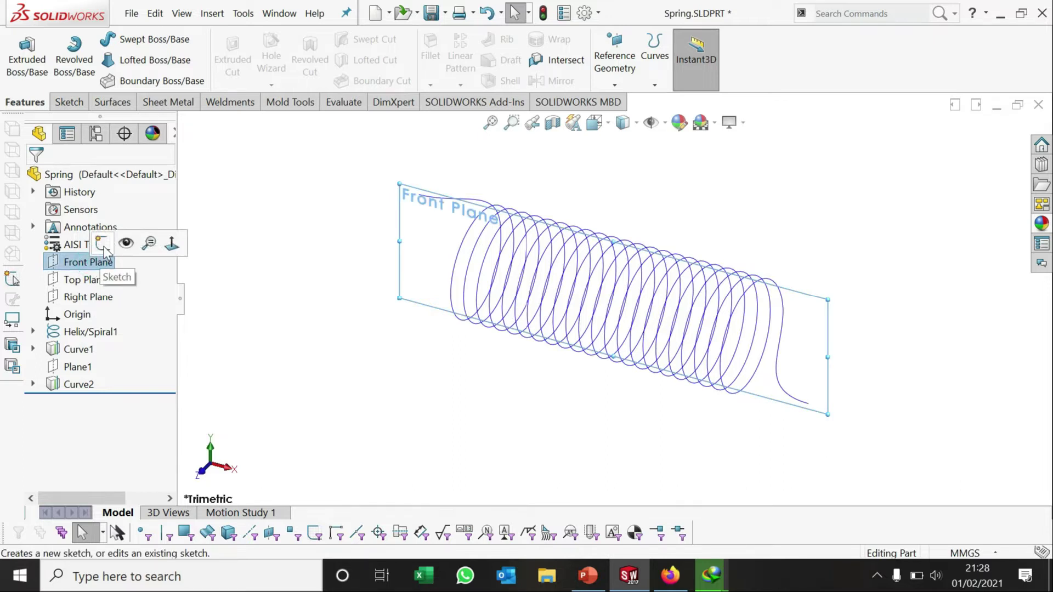
pyautogui.click(103, 245)
pyautogui.rightClick(82, 402)
pyautogui.click(115, 331)
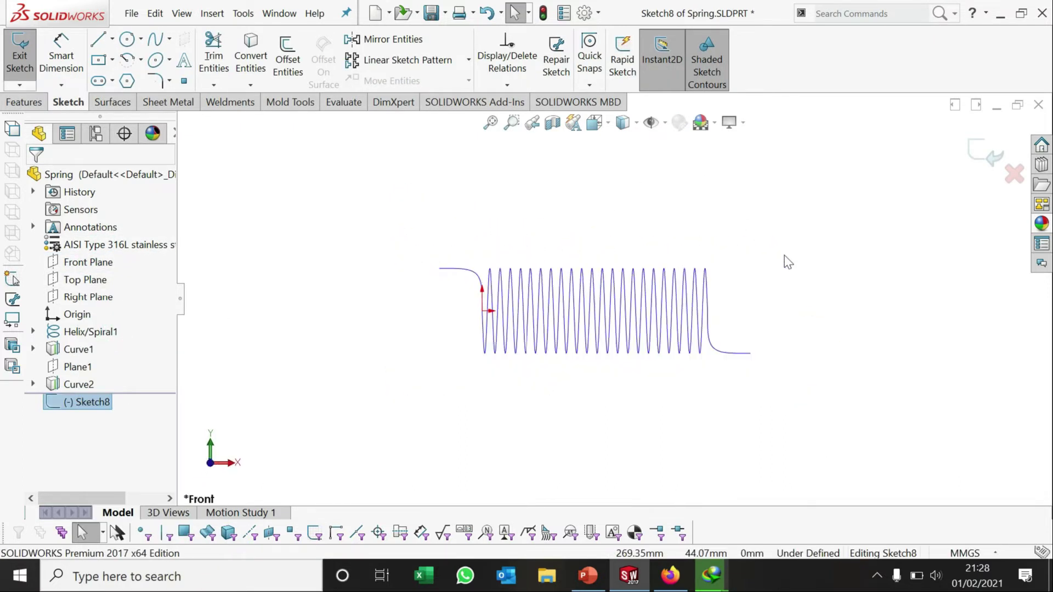
pyautogui.scroll(-2, 587, 199)
pyautogui.scroll(-3, 643, 211)
pyautogui.scroll(-2, 644, 212)
pyautogui.scroll(2, 623, 284)
pyautogui.scroll(1, 623, 252)
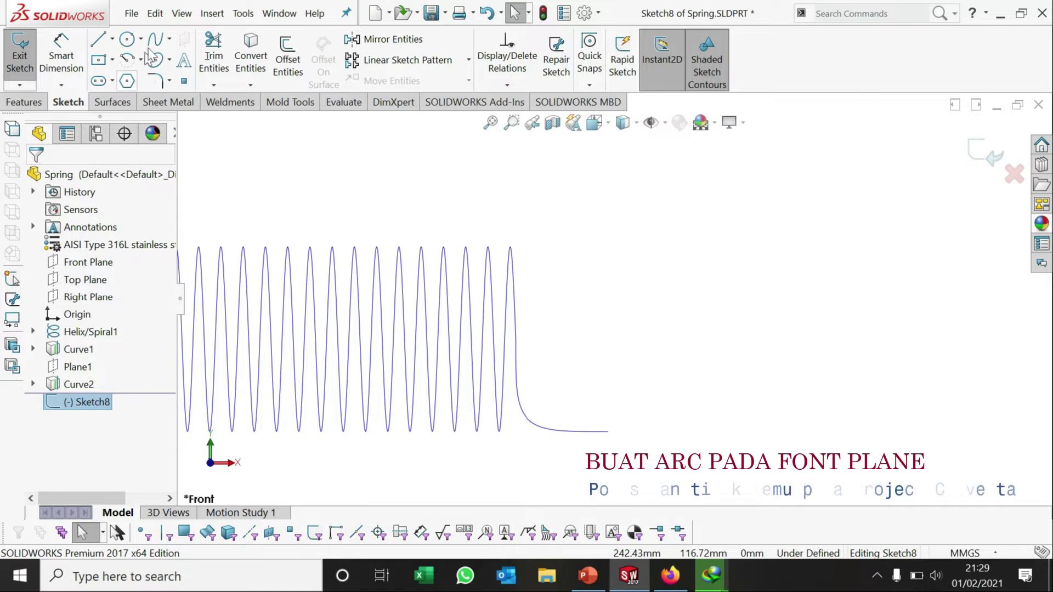
# Step: Draw a centre-point arc beside the spring's right end
pyautogui.click(127, 59)
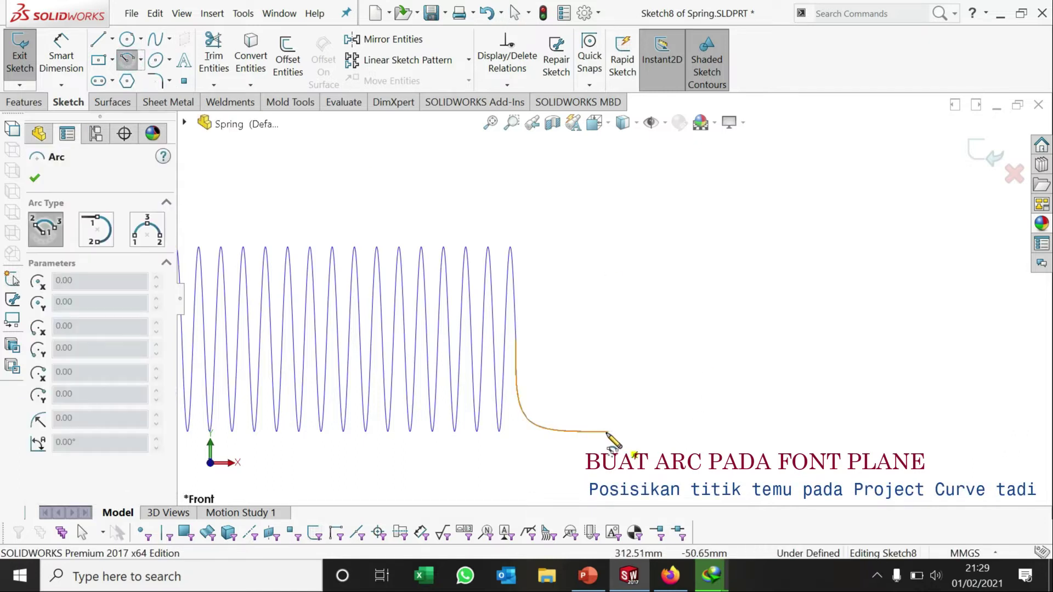
pyautogui.click(602, 335)
pyautogui.click(690, 335)
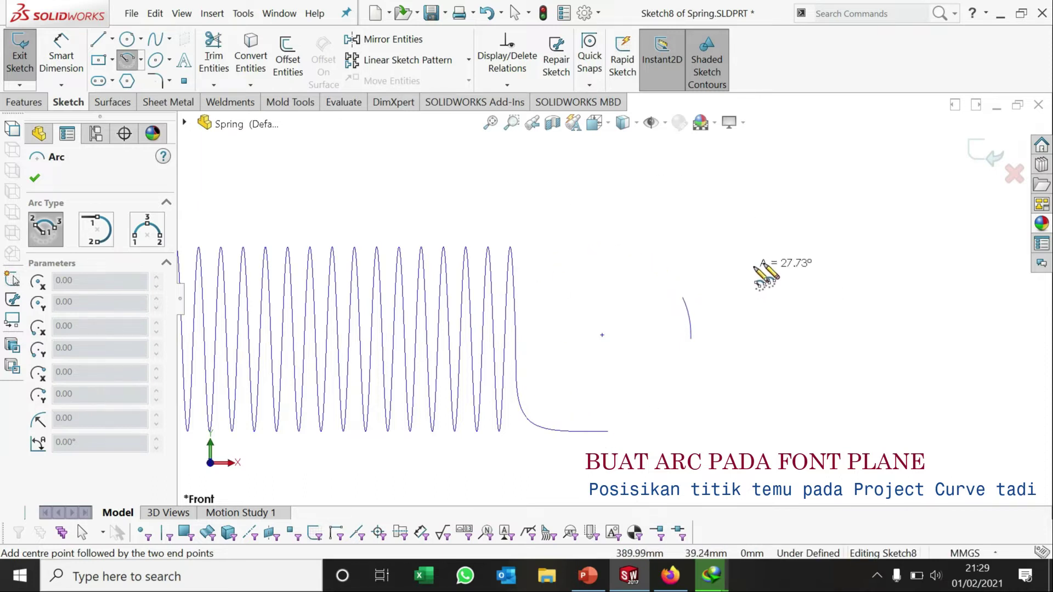
pyautogui.click(631, 465)
pyautogui.scroll(-2, 658, 441)
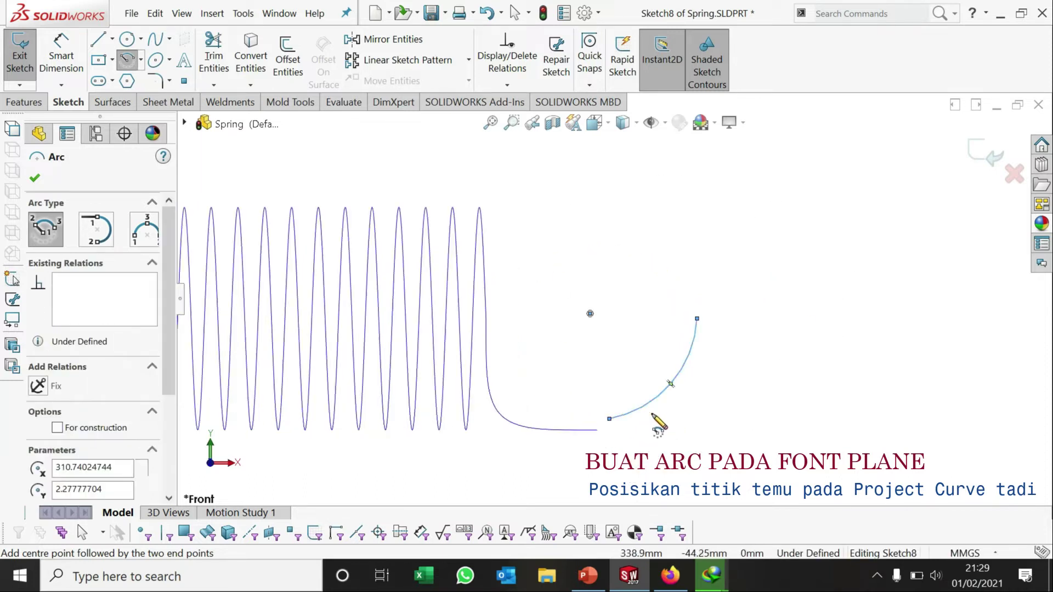
pyautogui.scroll(-1, 661, 441)
# Step: Dimension the arc's radius to 50 mm
pyautogui.press('d')
pyautogui.click(677, 382)
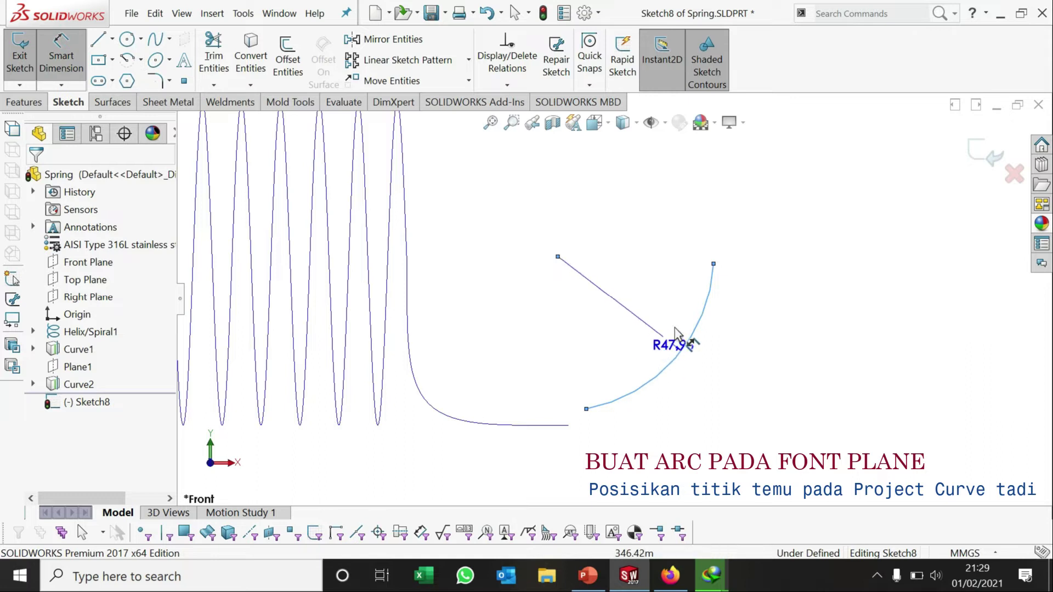
pyautogui.click(664, 343)
pyautogui.write('50')
pyautogui.press('Return')
pyautogui.press('Escape')
# Step: Add a Vertical relation between the arc's lower endpoint and its centre
pyautogui.scroll(-3, 600, 398)
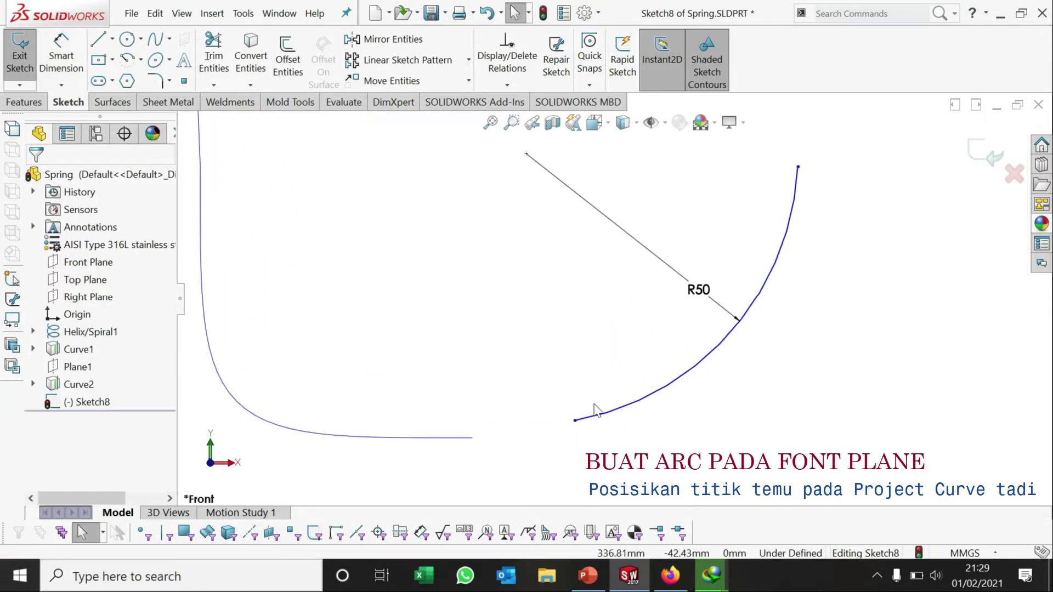
pyautogui.click(576, 420)
pyautogui.scroll(2, 536, 265)
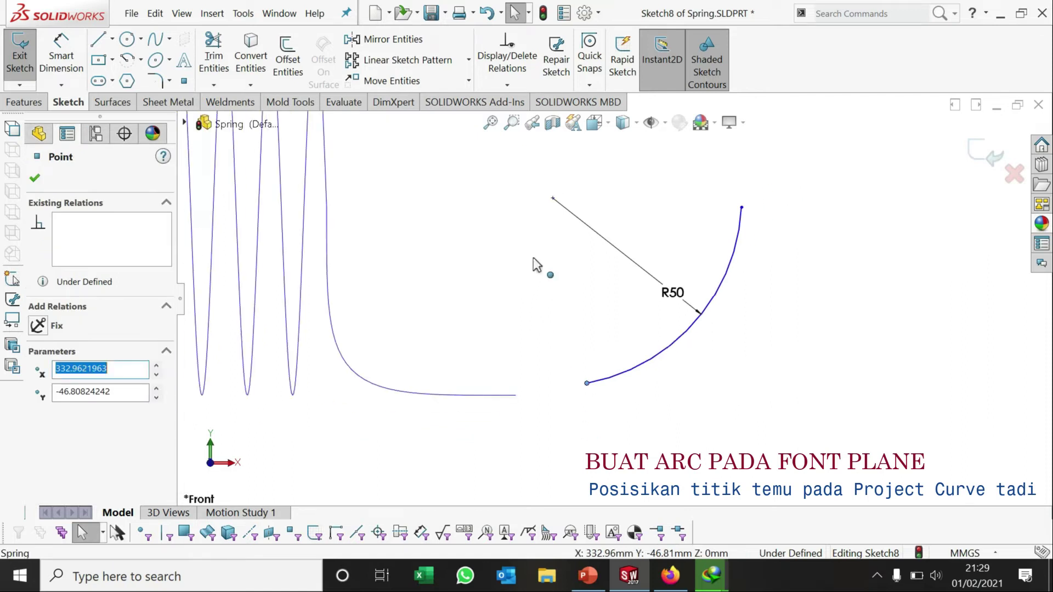
pyautogui.keyDown('ctrl'); pyautogui.click(553, 198); pyautogui.keyUp('ctrl')
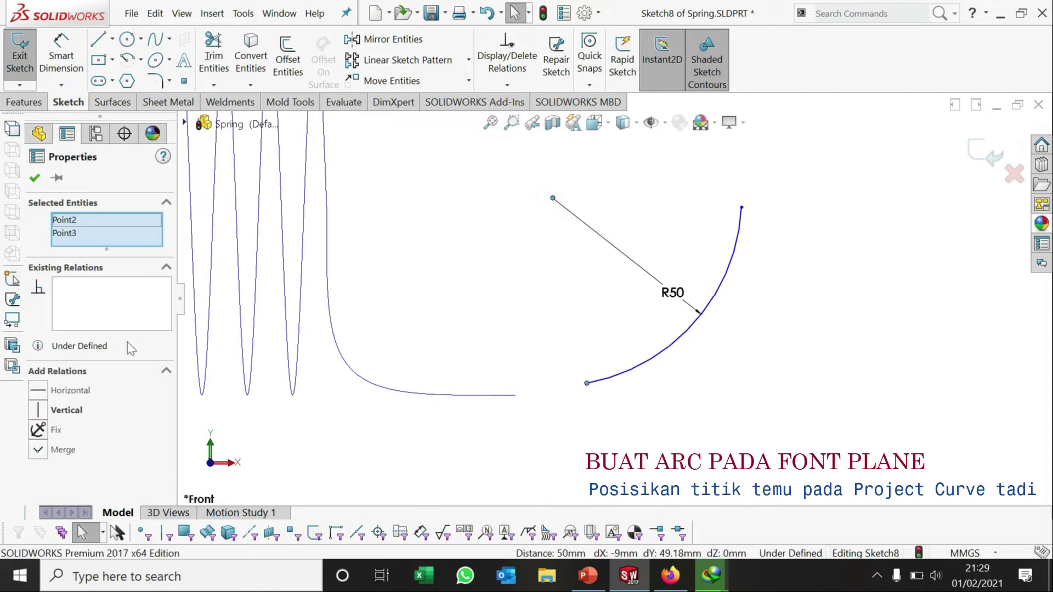
pyautogui.click(37, 412)
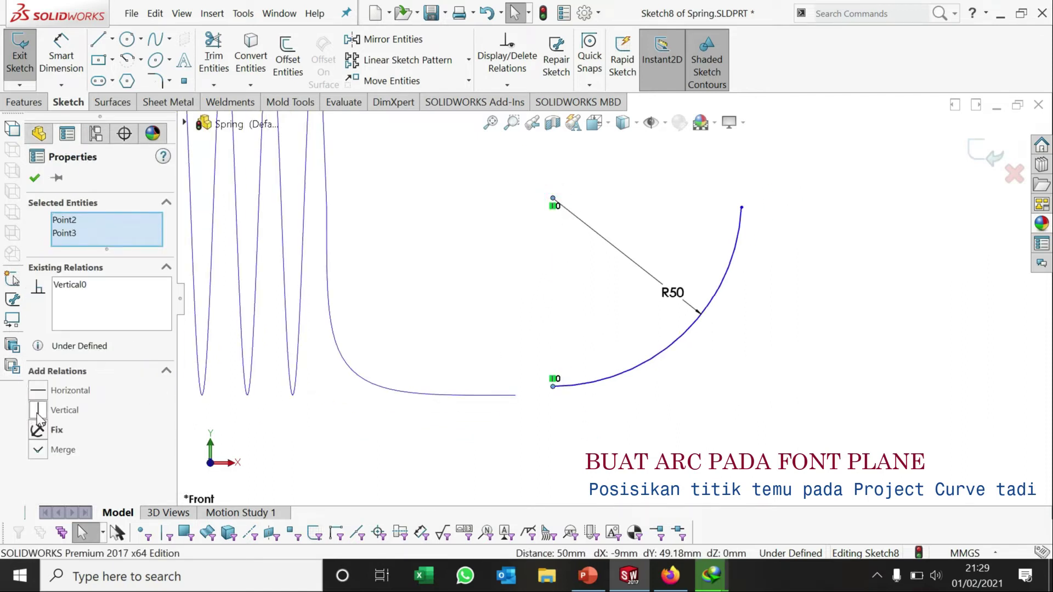
pyautogui.click(35, 179)
# Step: Move the arc's centre down and stretch its free end up and to the left
pyautogui.moveTo(742, 207); pyautogui.dragTo(550, 171)
pyautogui.scroll(1, 614, 254)
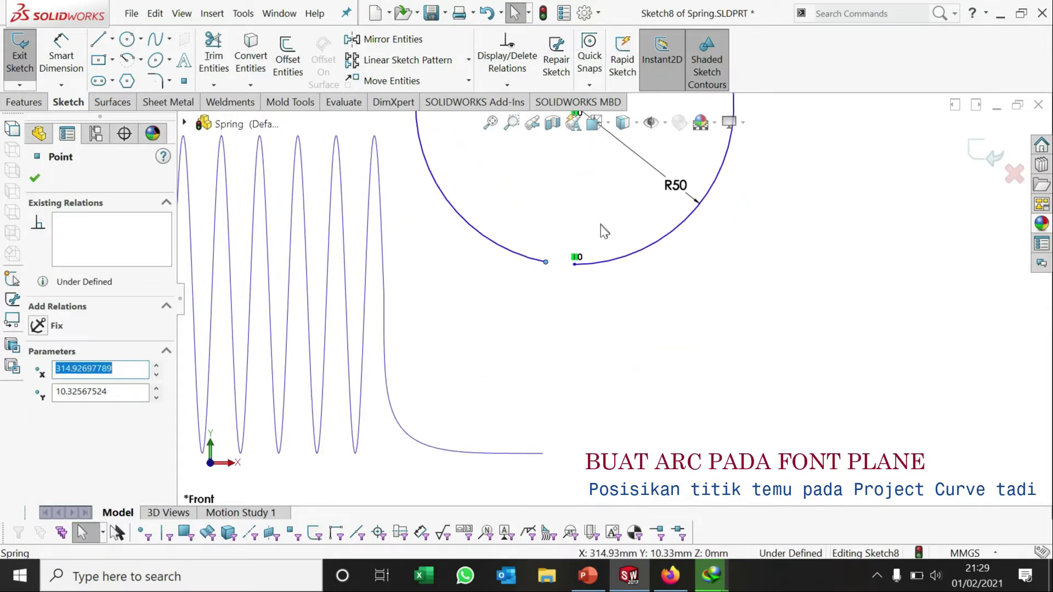
pyautogui.scroll(2, 584, 230)
pyautogui.scroll(-1, 592, 219)
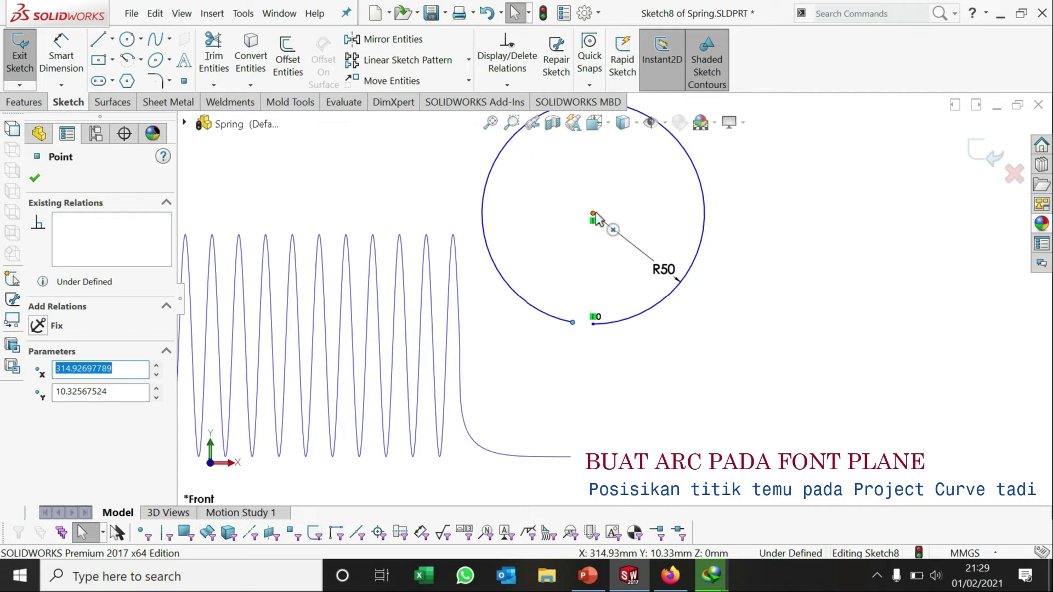
pyautogui.moveTo(594, 216); pyautogui.dragTo(594, 322)
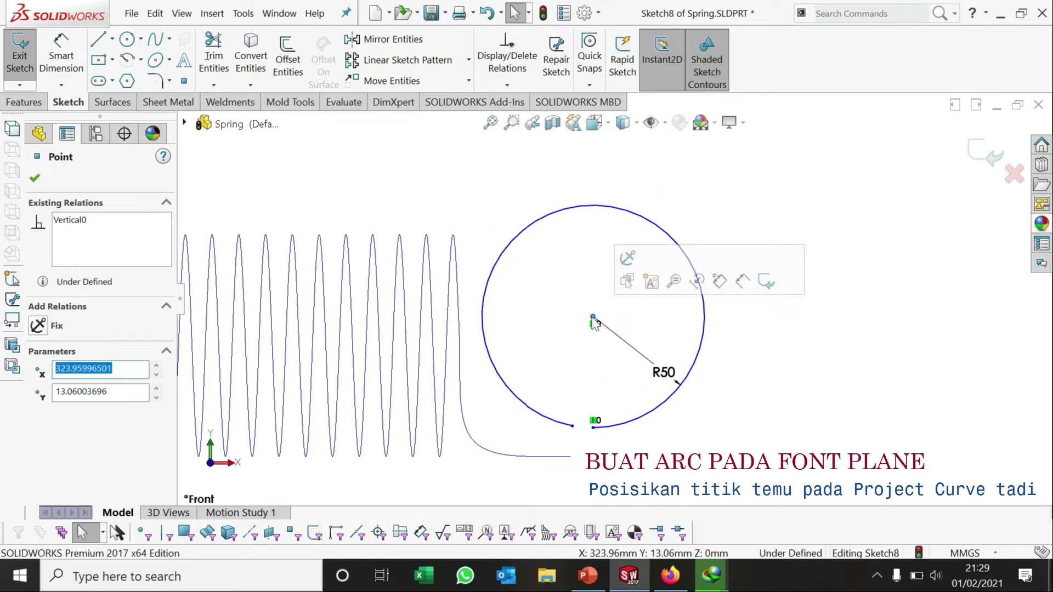
pyautogui.click(560, 383)
pyautogui.click(575, 427)
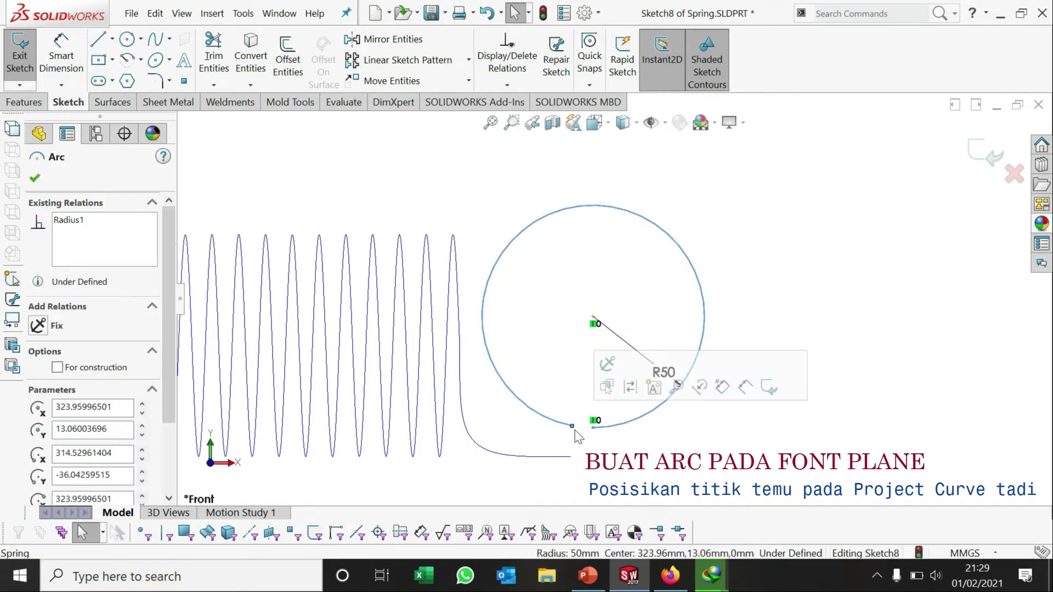
pyautogui.moveTo(573, 427)
pyautogui.mouseDown()
pyautogui.moveTo(503, 331)
pyautogui.moveTo(450, 222)
pyautogui.mouseUp()
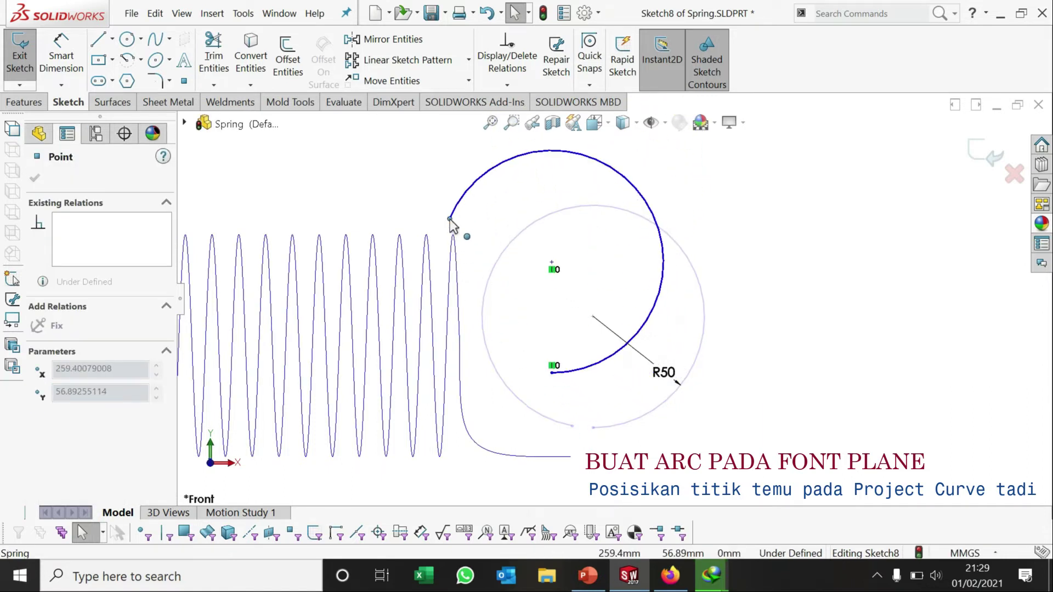
# Step: Add a Horizontal relation levelling the arc's centre with the spring's start point
pyautogui.click(700, 266)
pyautogui.scroll(-3, 570, 389)
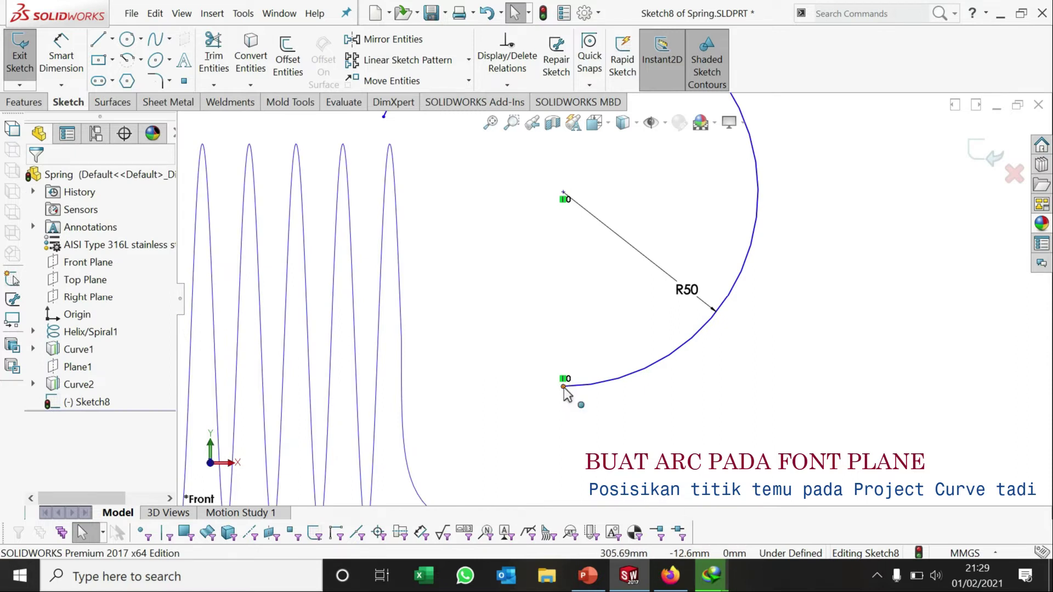
pyautogui.click(563, 387)
pyautogui.scroll(3, 575, 360)
pyautogui.click(584, 240)
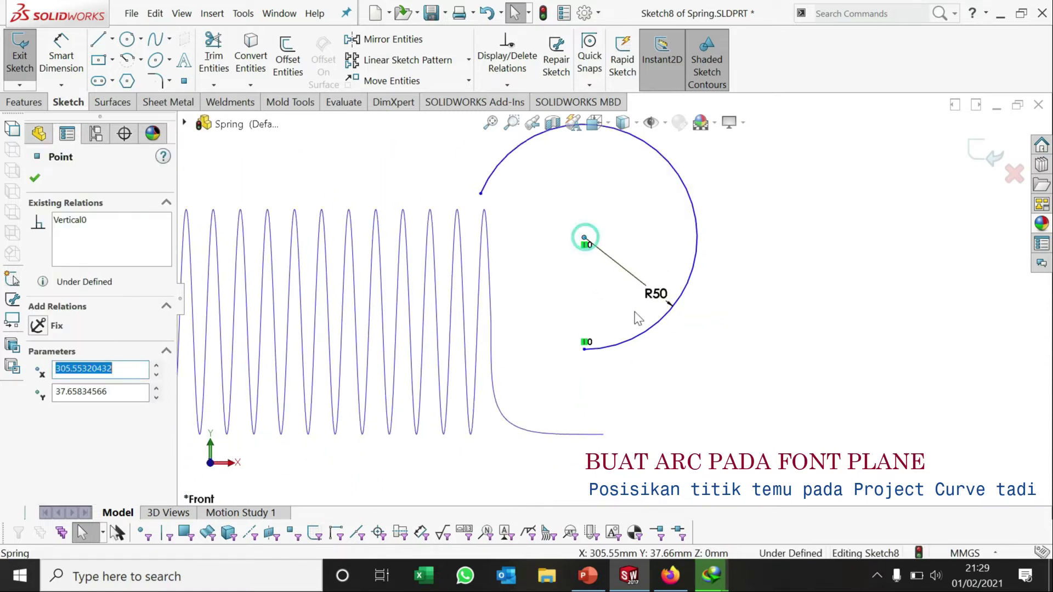
pyautogui.scroll(3, 613, 298)
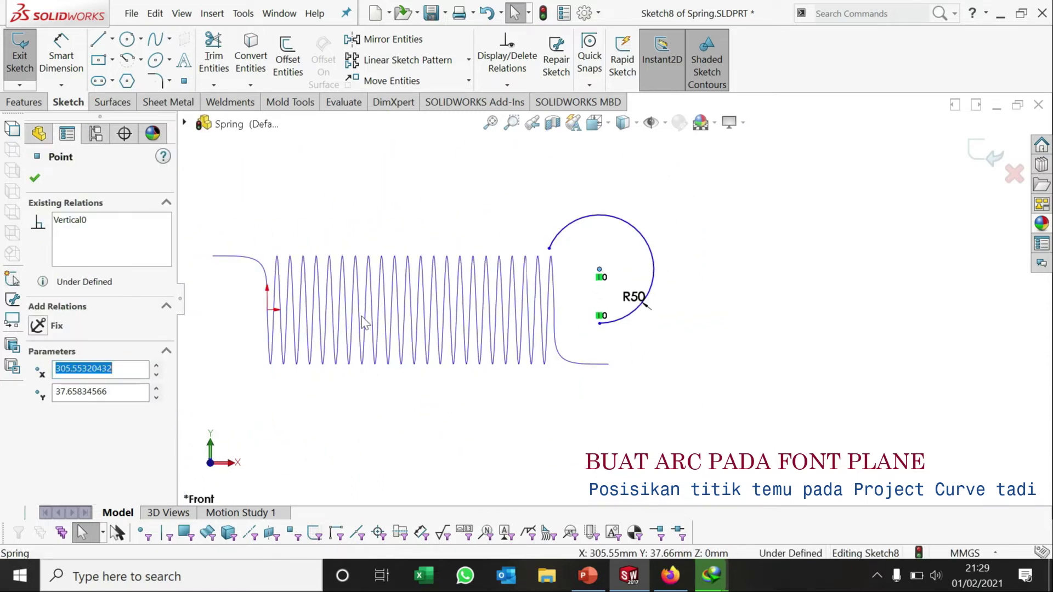
pyautogui.keyDown('ctrl'); pyautogui.click(267, 310); pyautogui.keyUp('ctrl')
pyautogui.click(40, 391)
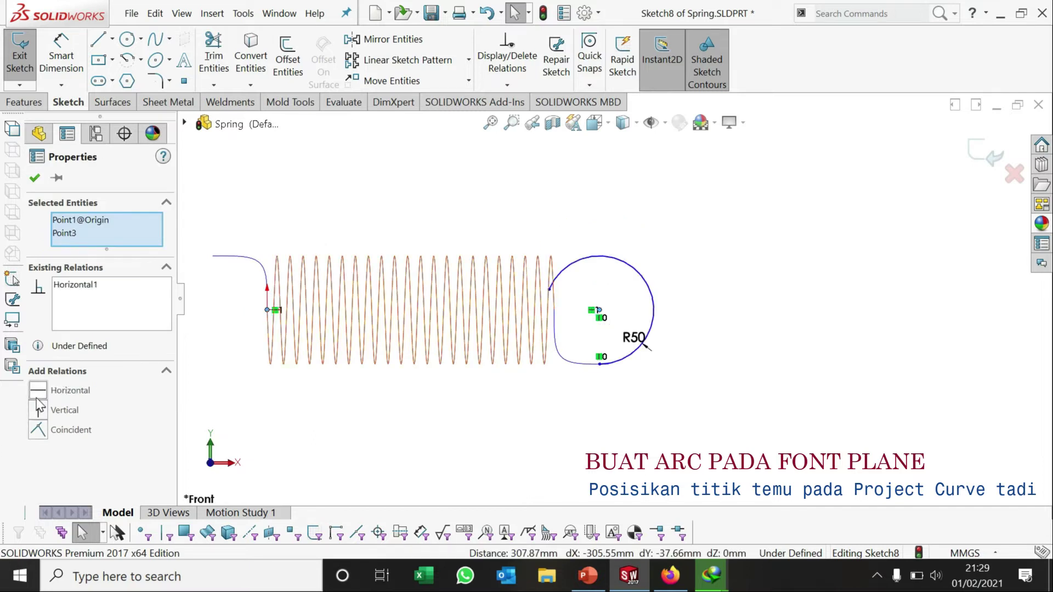
pyautogui.click(35, 178)
# Step: Drag the arc's free end above the coils and check its lower endpoint's position
pyautogui.scroll(3, 505, 286)
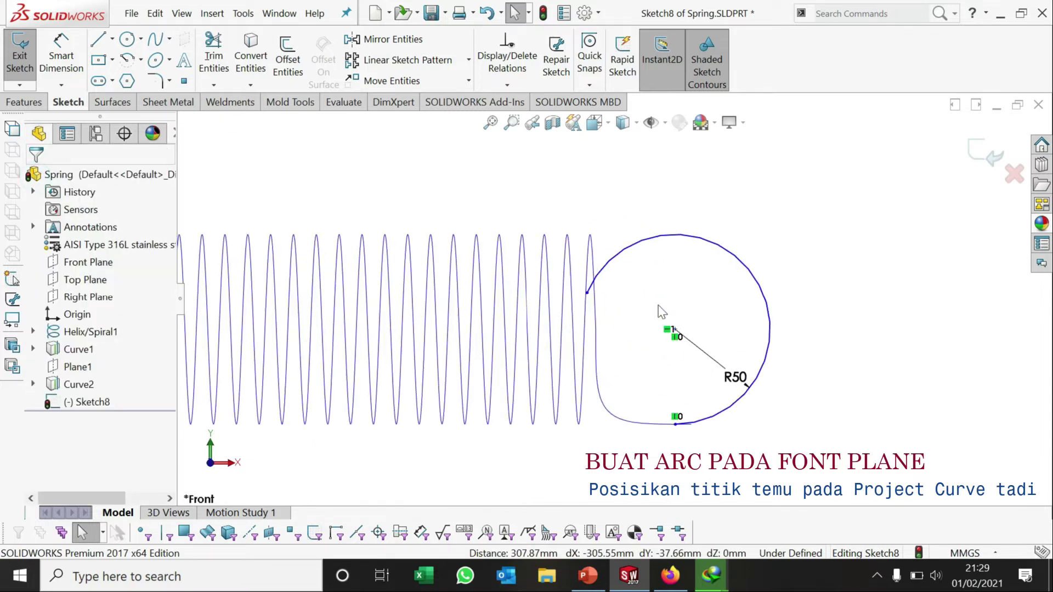
pyautogui.moveTo(591, 298); pyautogui.dragTo(631, 252)
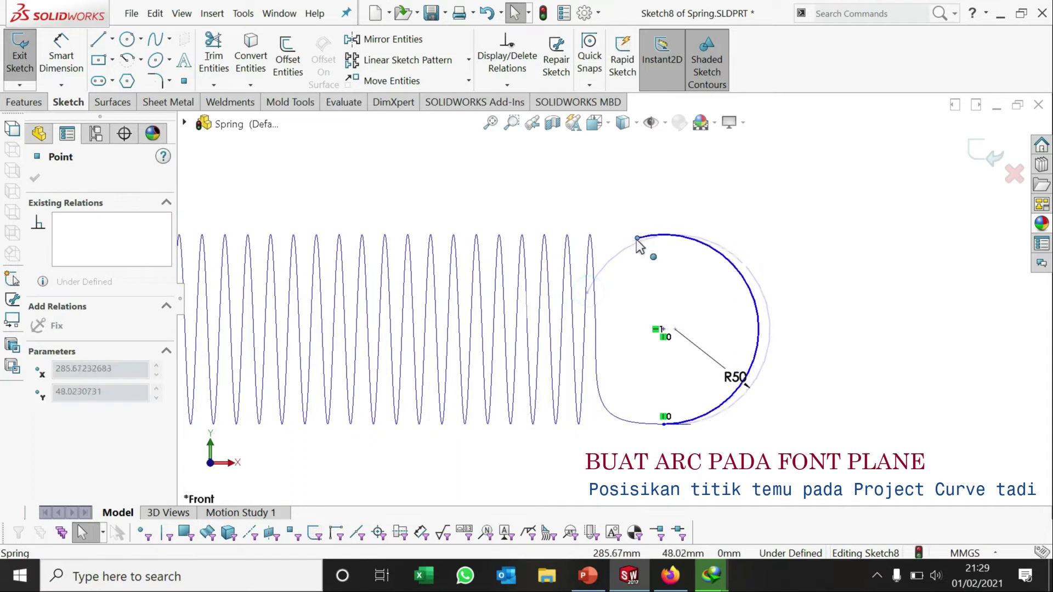
pyautogui.click(713, 370)
pyautogui.scroll(2, 712, 370)
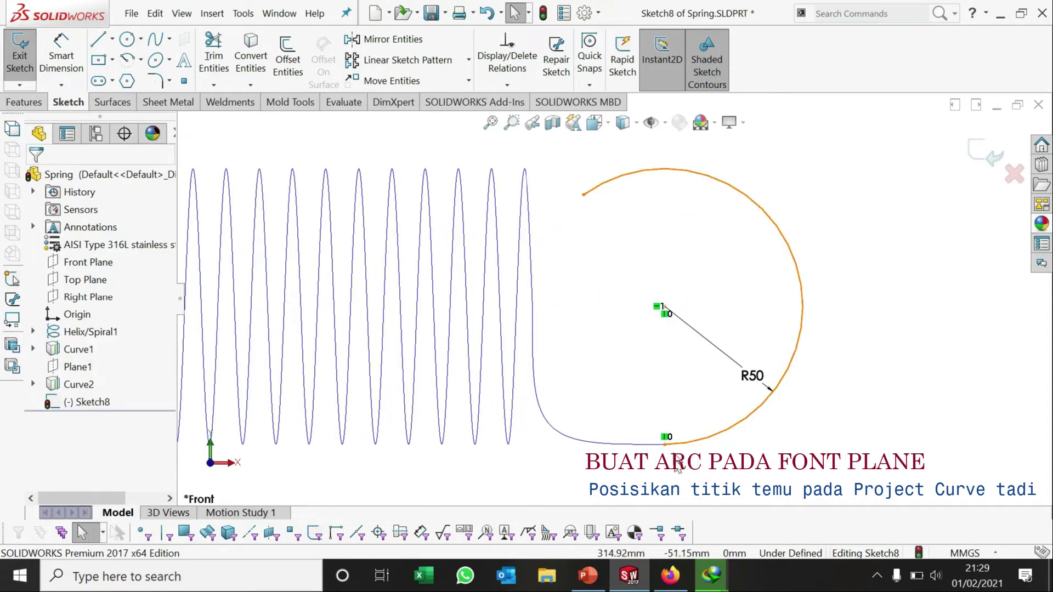
pyautogui.click(722, 428)
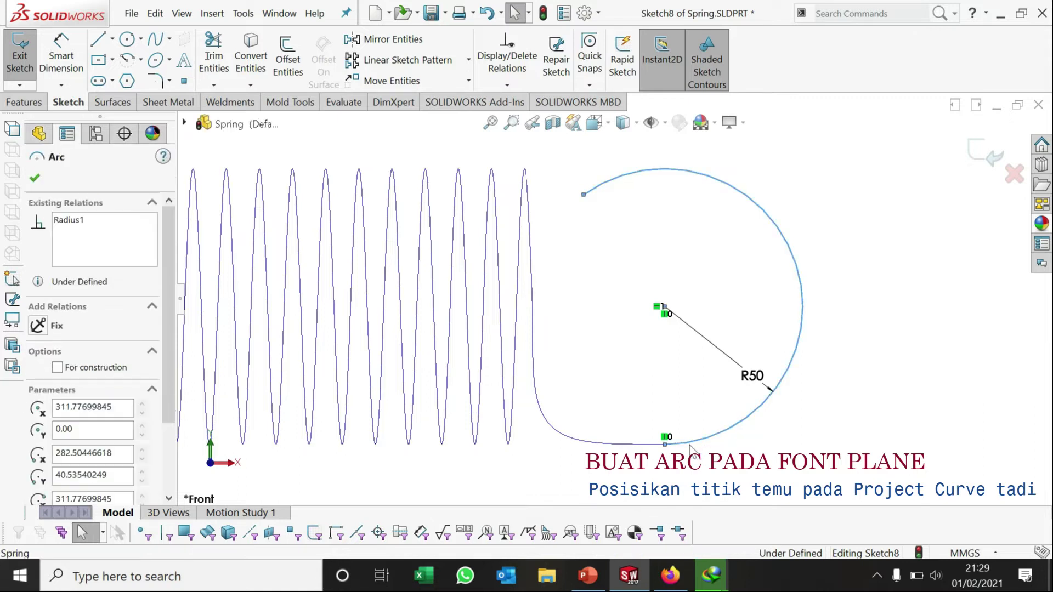
pyautogui.press('Escape')
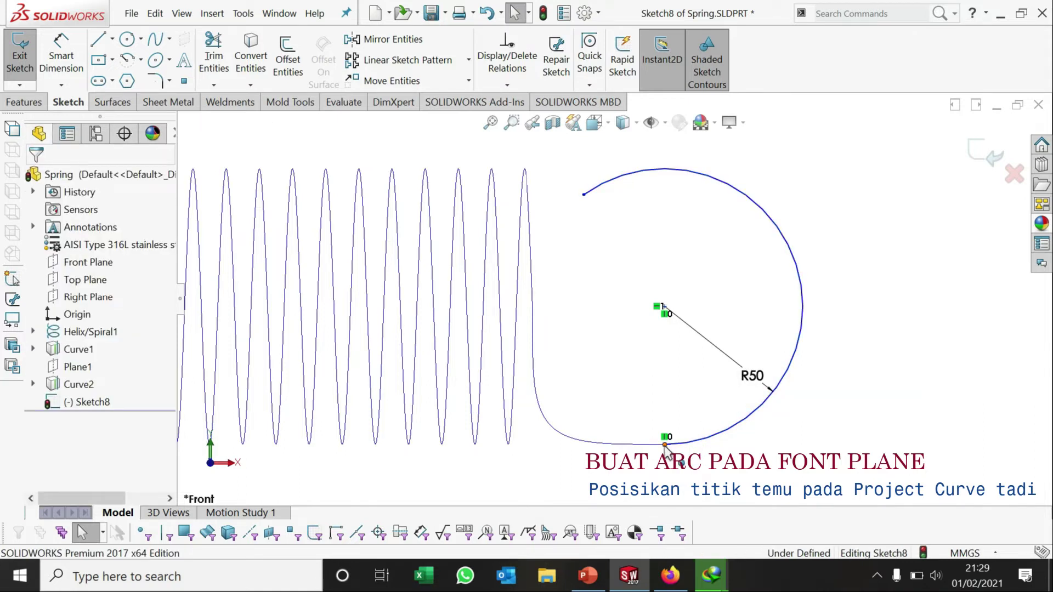
pyautogui.click(664, 445)
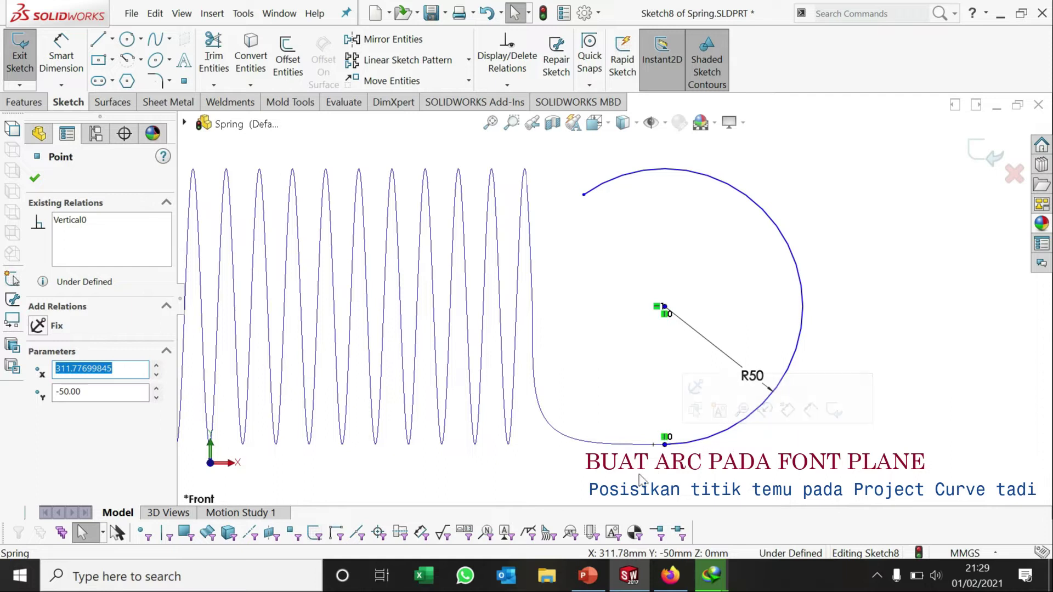
pyautogui.click(676, 461)
pyautogui.click(665, 445)
pyautogui.scroll(3, 604, 329)
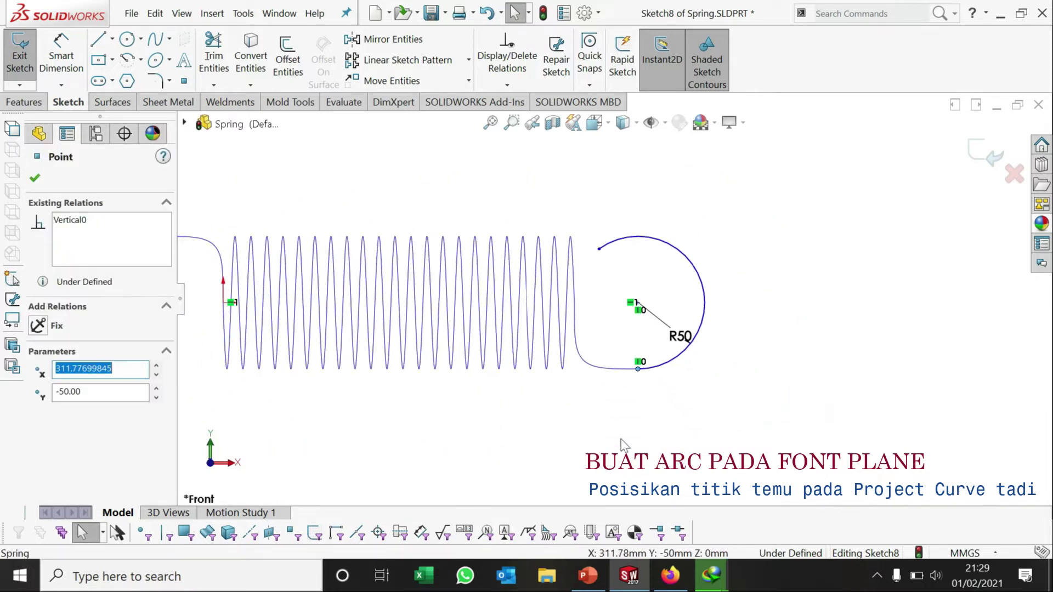
pyautogui.scroll(2, 496, 334)
# Step: Try dimensioning spring start to arc endpoint, then cancel the unplaced 311.78 dimension
pyautogui.click(66, 58)
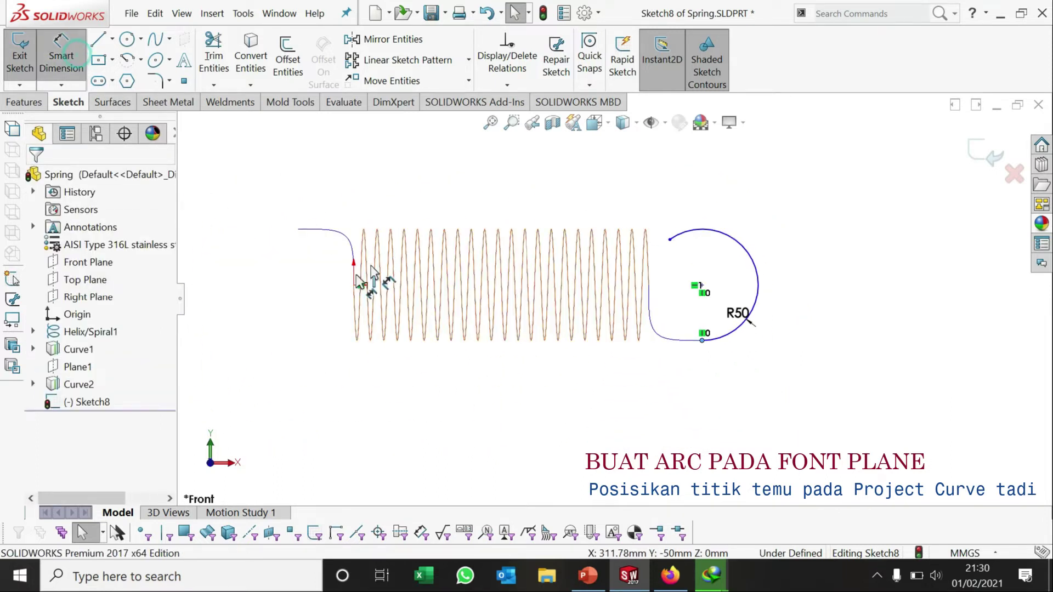
pyautogui.click(354, 286)
pyautogui.click(702, 340)
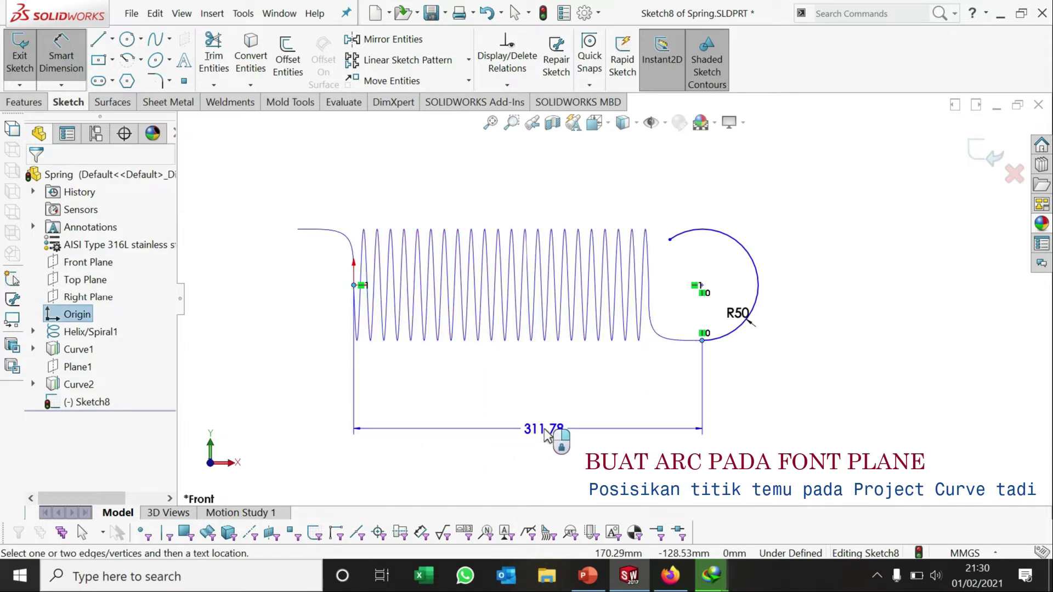
pyautogui.scroll(-3, 551, 425)
pyautogui.scroll(1, 661, 329)
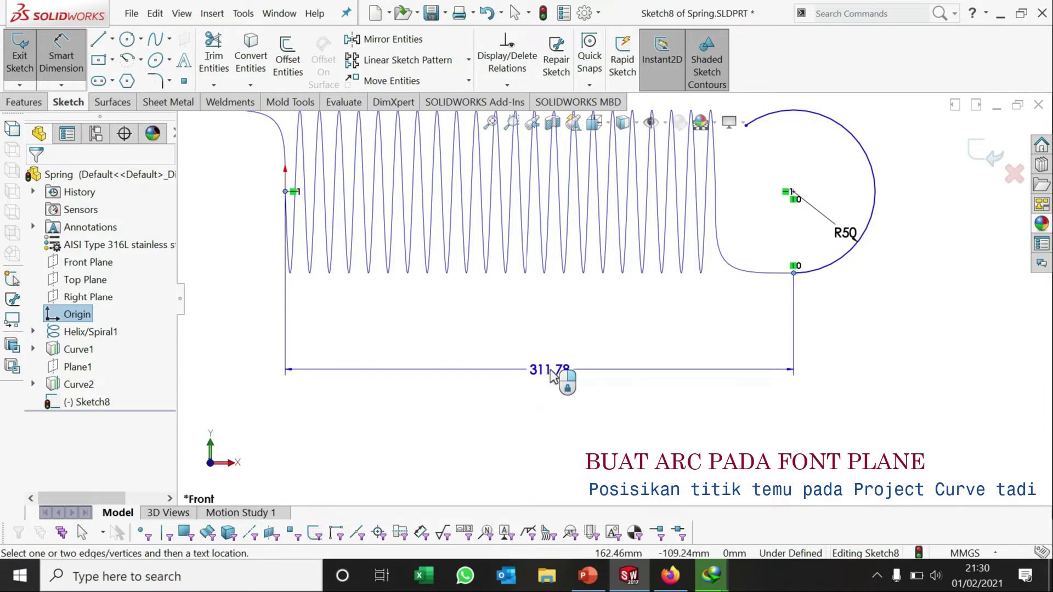
pyautogui.press('Escape')
# Step: Drag the arc's endpoint to the right and check its position
pyautogui.scroll(-1, 788, 230)
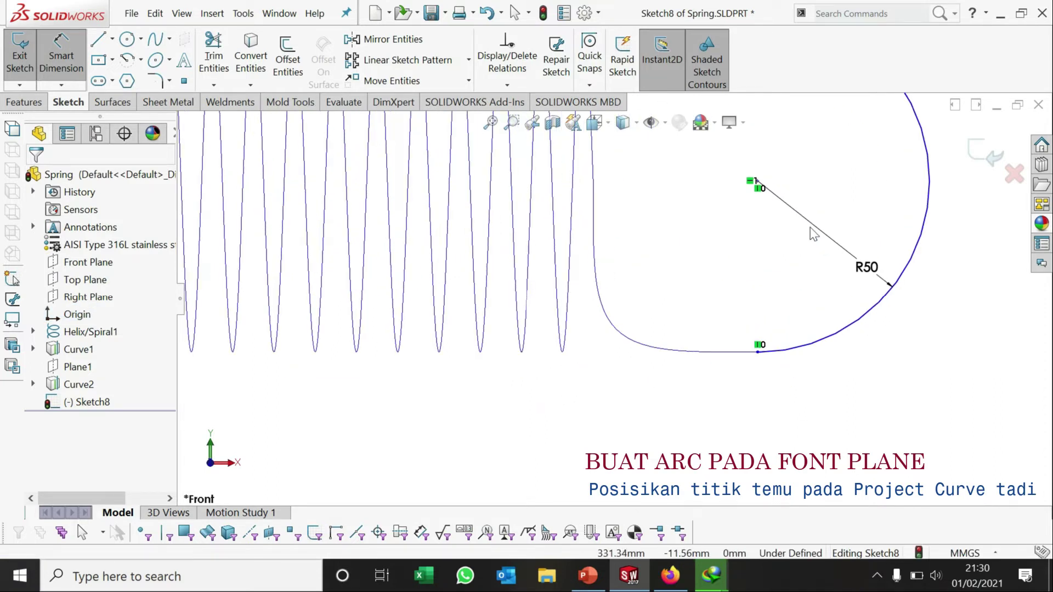
pyautogui.scroll(-3, 788, 230)
pyautogui.moveTo(681, 161); pyautogui.dragTo(773, 162)
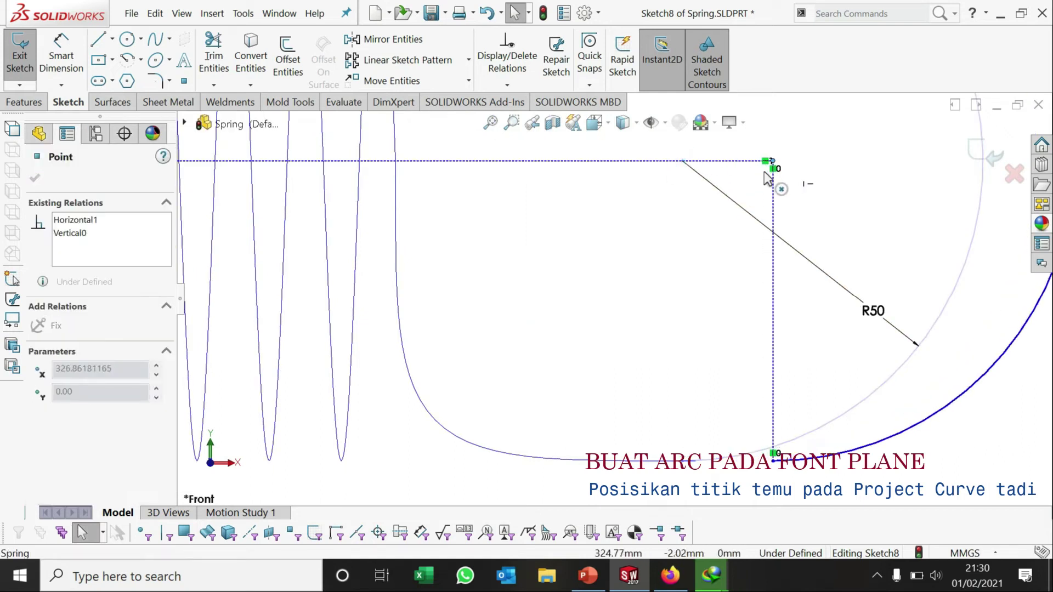
pyautogui.click(699, 469)
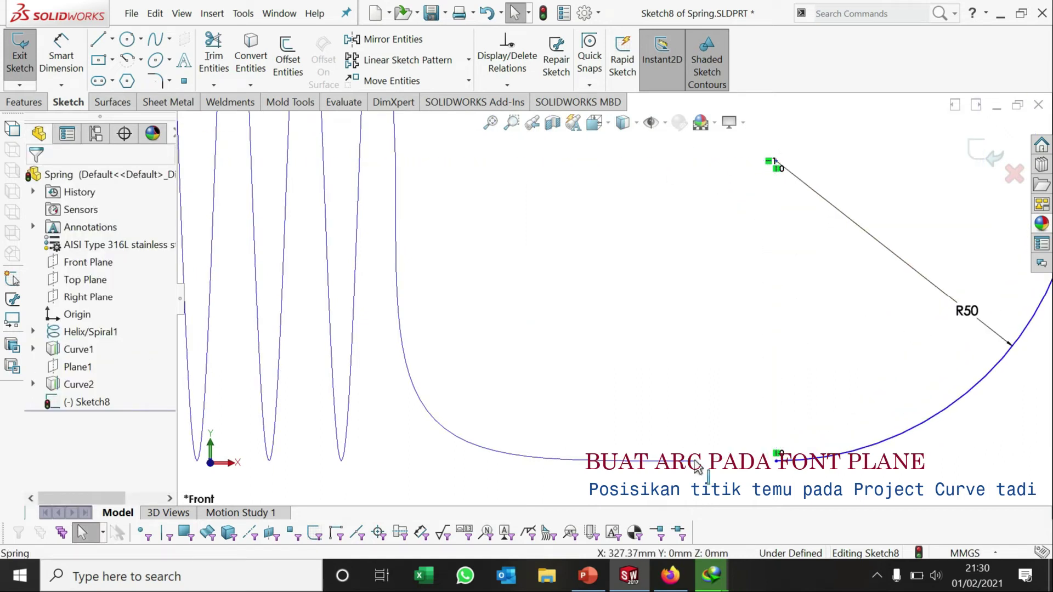
pyautogui.click(775, 461)
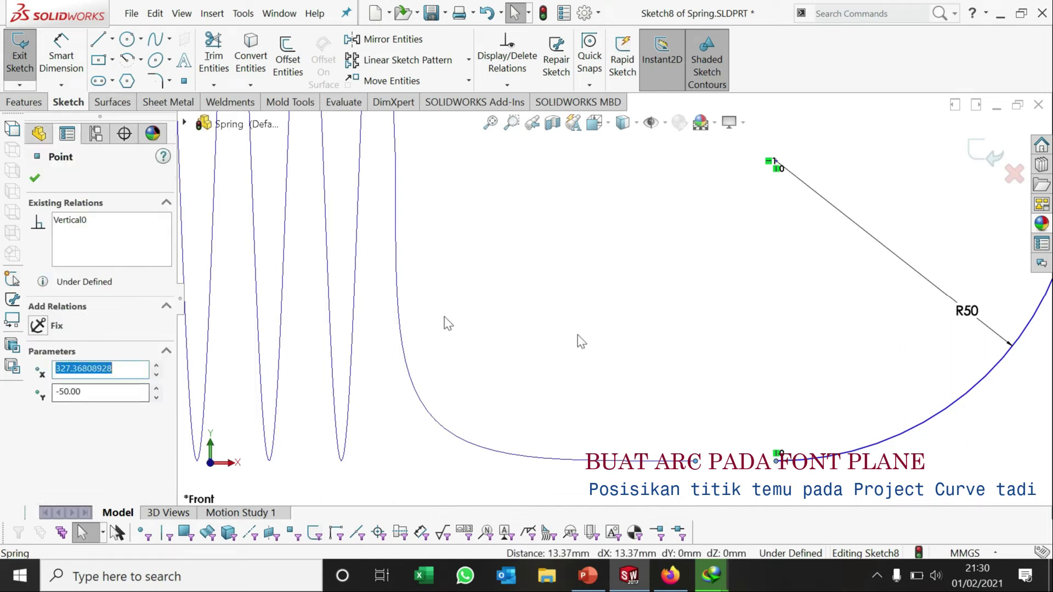
pyautogui.click(588, 344)
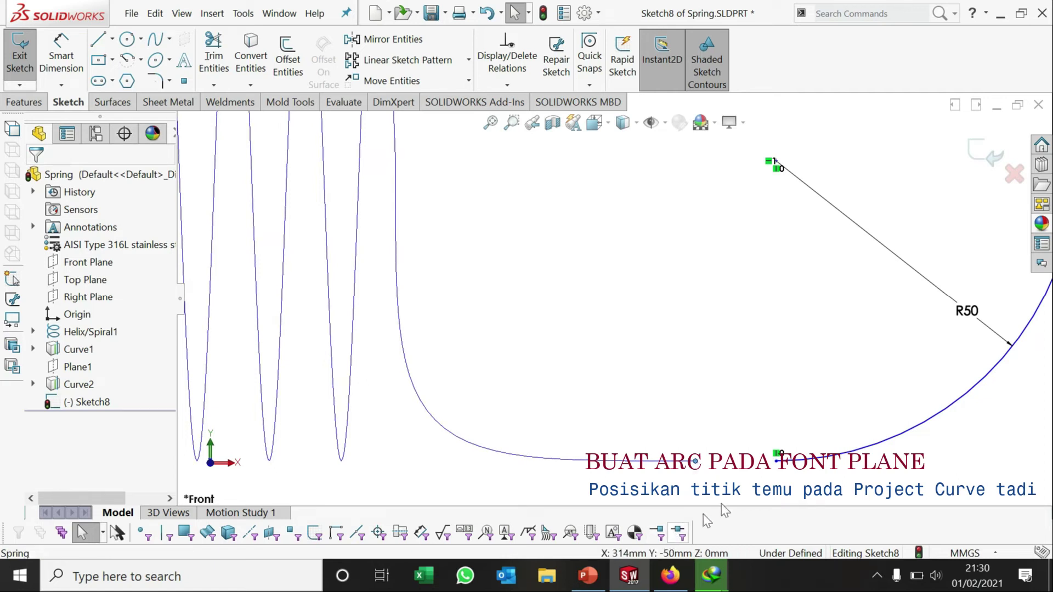
pyautogui.scroll(3, 722, 473)
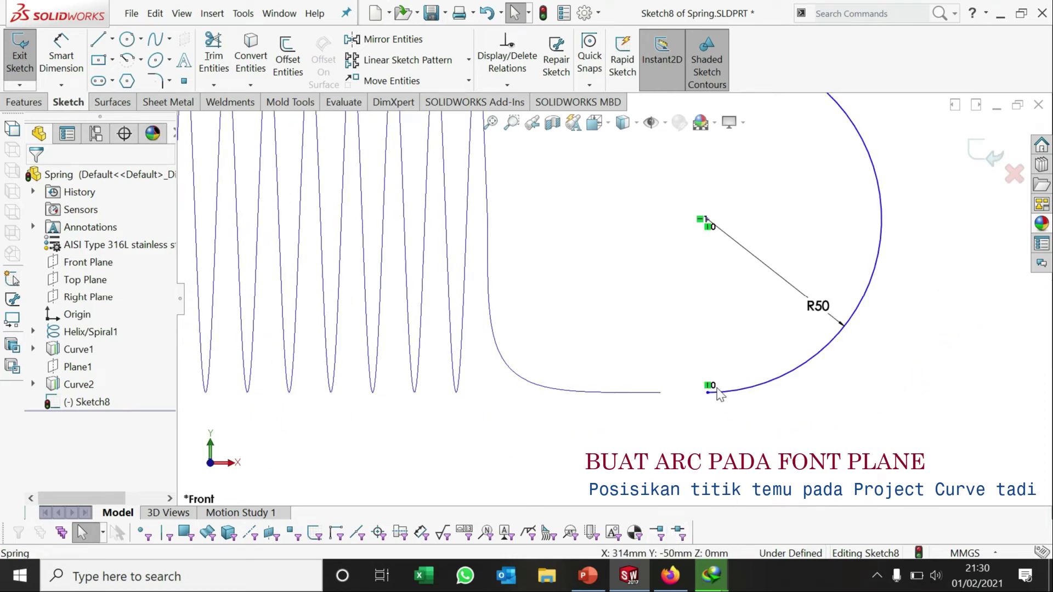
pyautogui.scroll(4, 631, 329)
# Step: Dimension the horizontal distance from the spring's start to the arc's lower endpoint as 314 mm
pyautogui.click(71, 50)
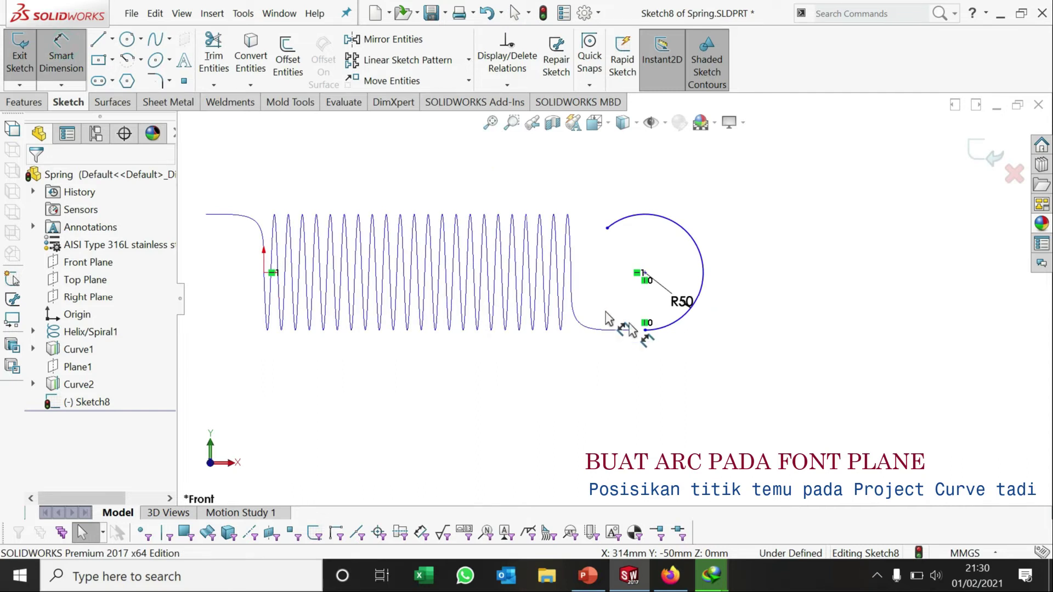
pyautogui.click(578, 321)
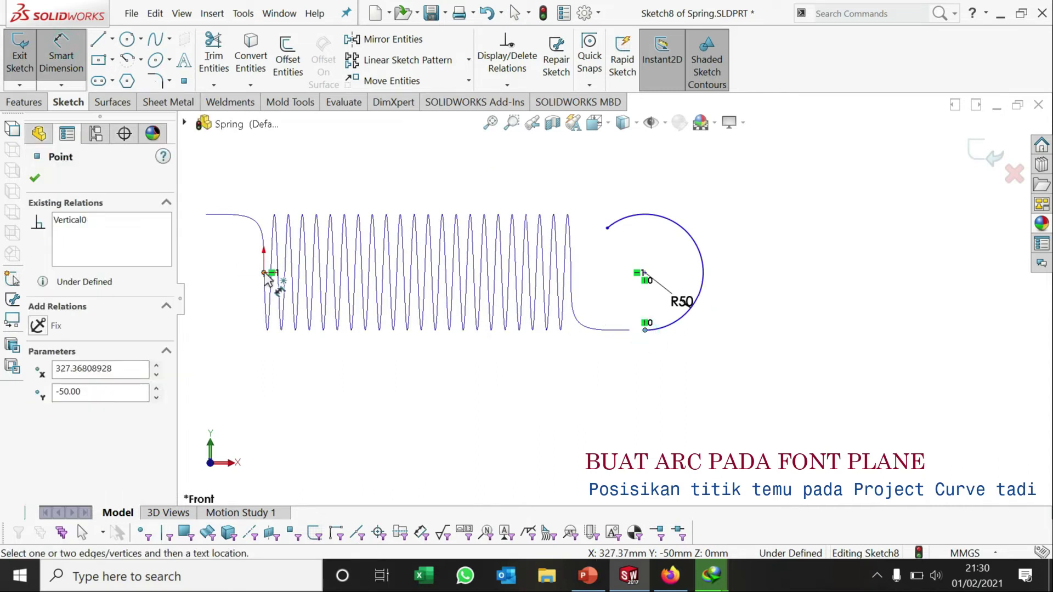
pyautogui.click(266, 274)
pyautogui.click(362, 415)
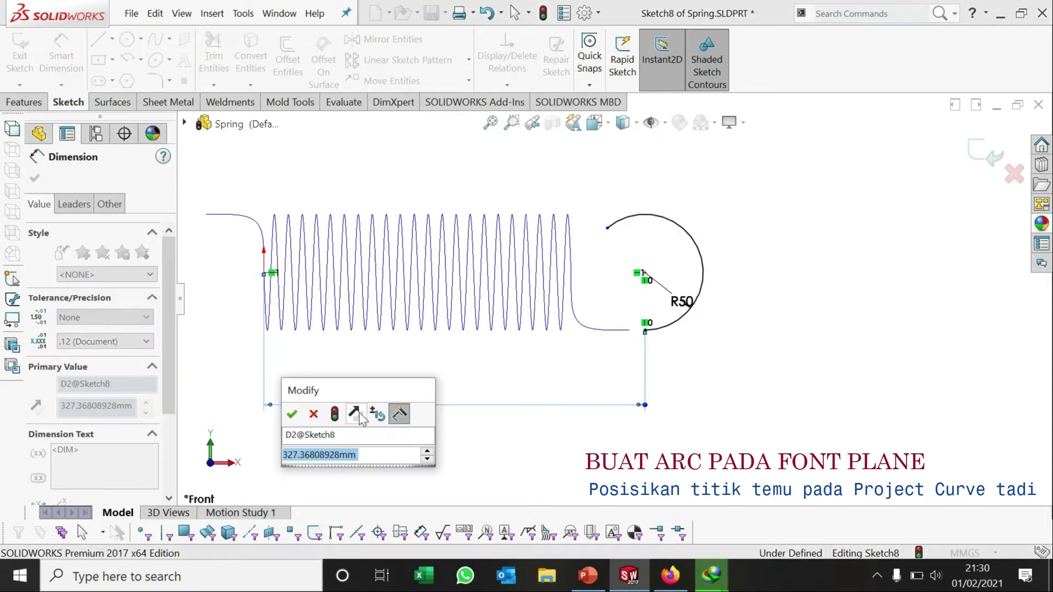
pyautogui.write('314')
pyautogui.press('Return')
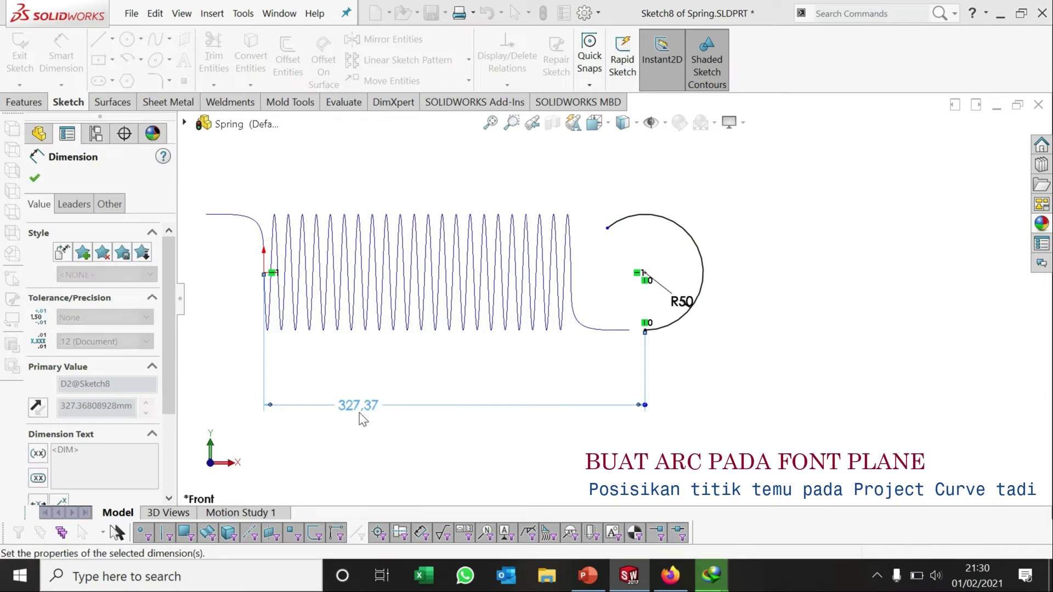
pyautogui.click(33, 181)
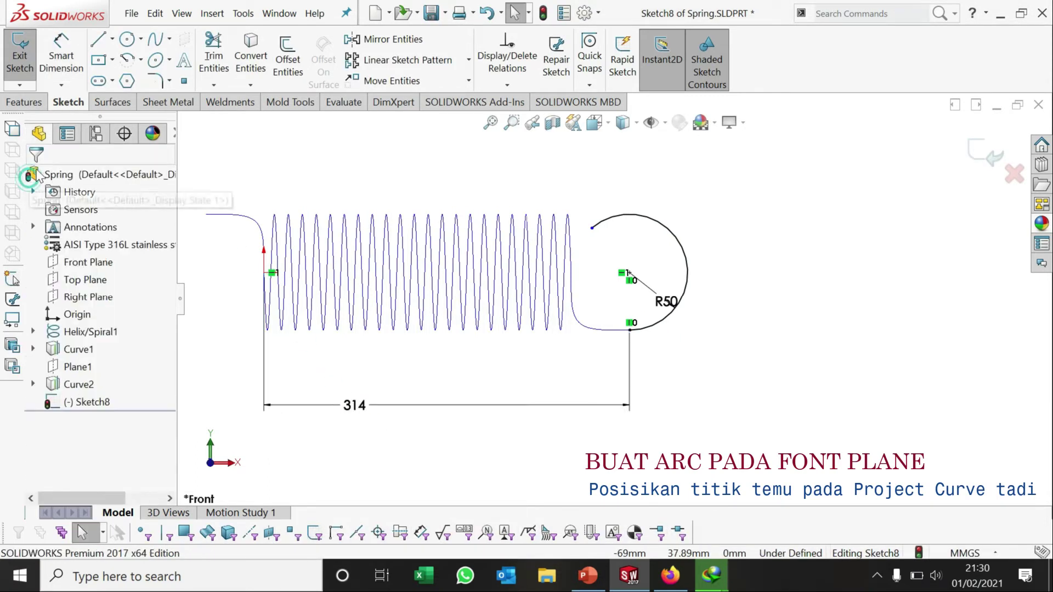
pyautogui.scroll(-1, 603, 197)
pyautogui.scroll(-1, 664, 255)
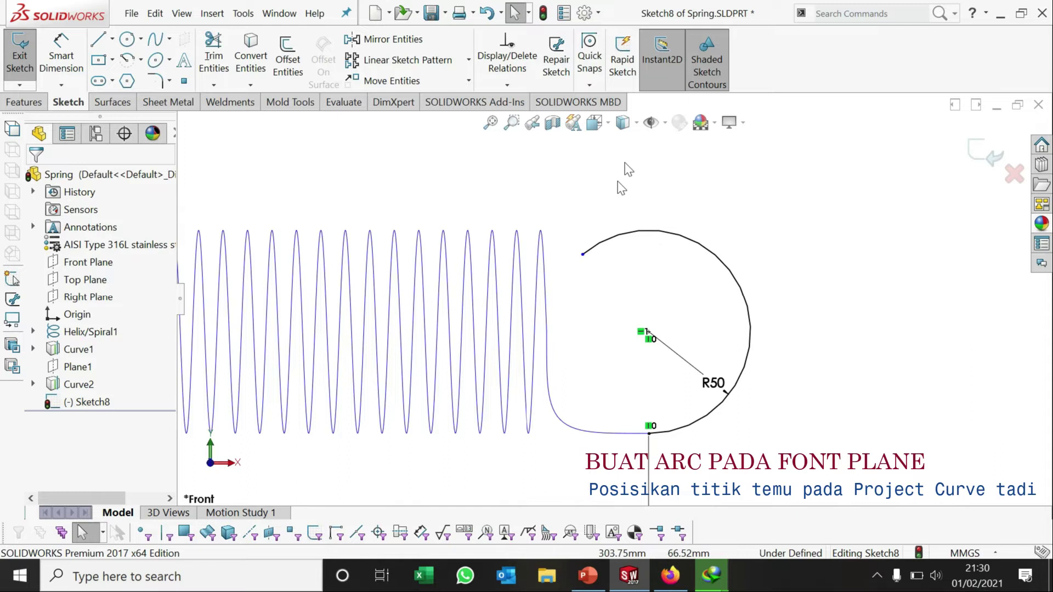
# Step: Draw two centerlines from the arc centre: one vertical, one to the arc's open end
pyautogui.click(112, 40)
pyautogui.click(134, 80)
pyautogui.scroll(-1, 670, 376)
pyautogui.scroll(-1, 680, 429)
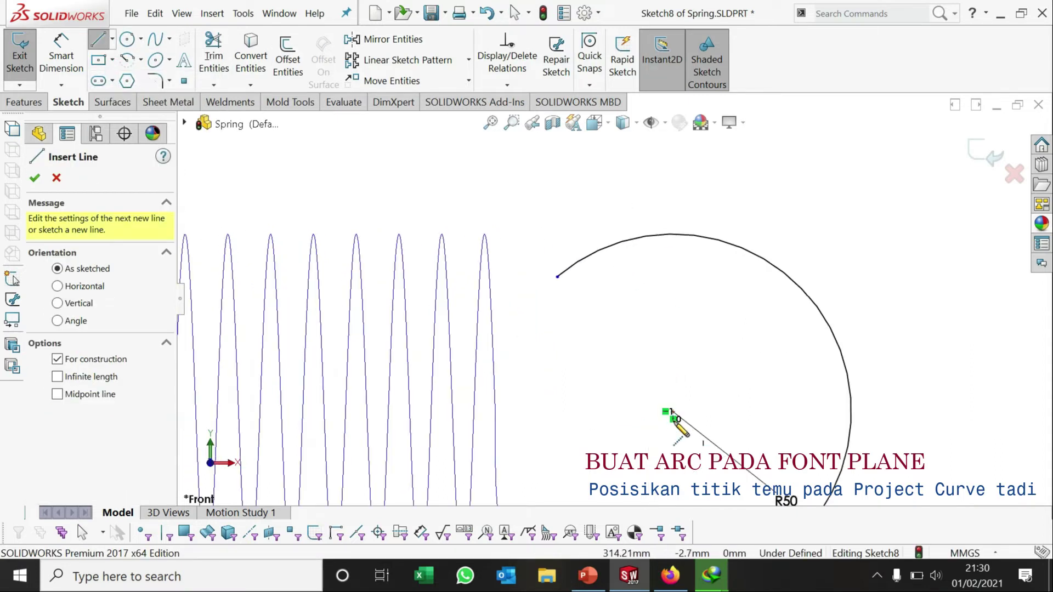
pyautogui.click(670, 412)
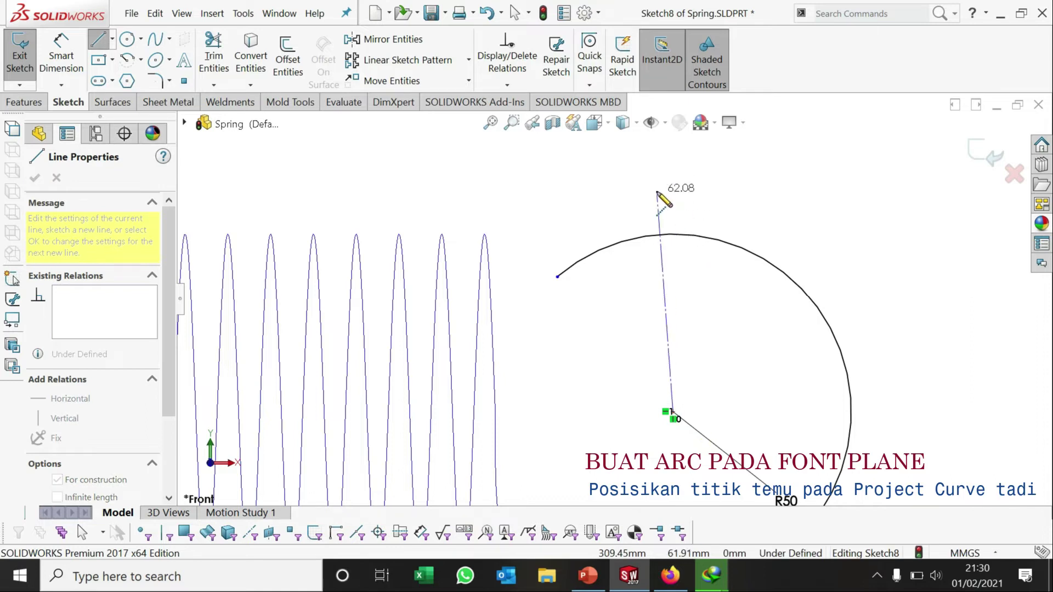
pyautogui.click(672, 188)
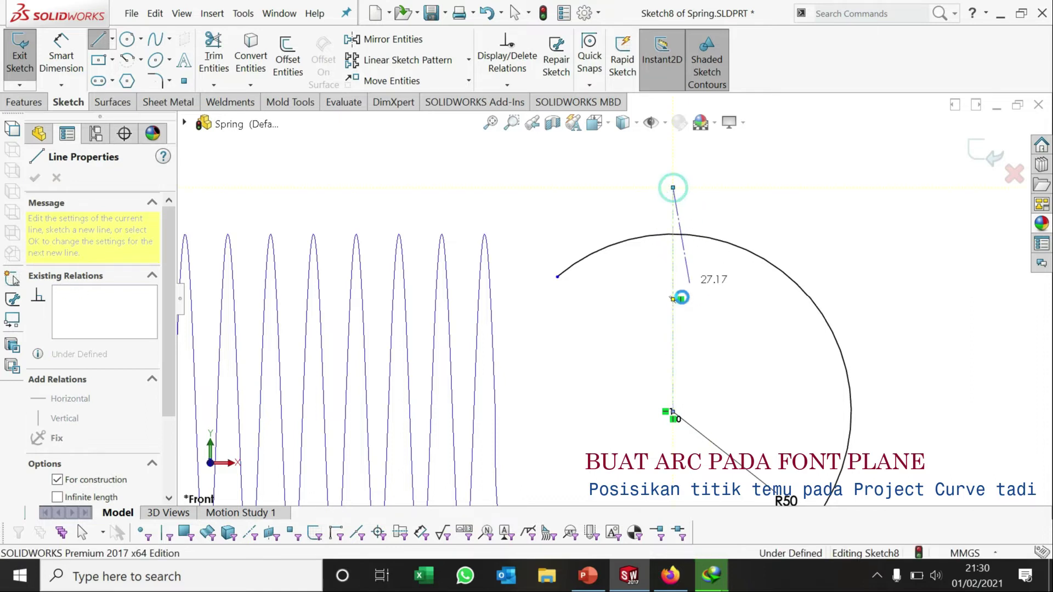
pyautogui.press('Escape')
pyautogui.click(112, 38)
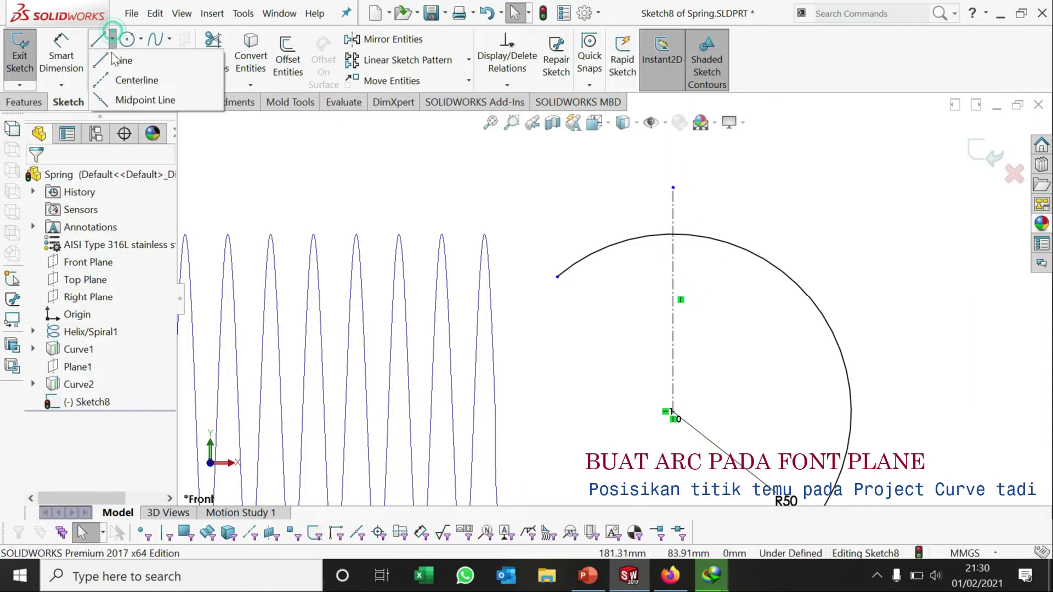
pyautogui.click(132, 80)
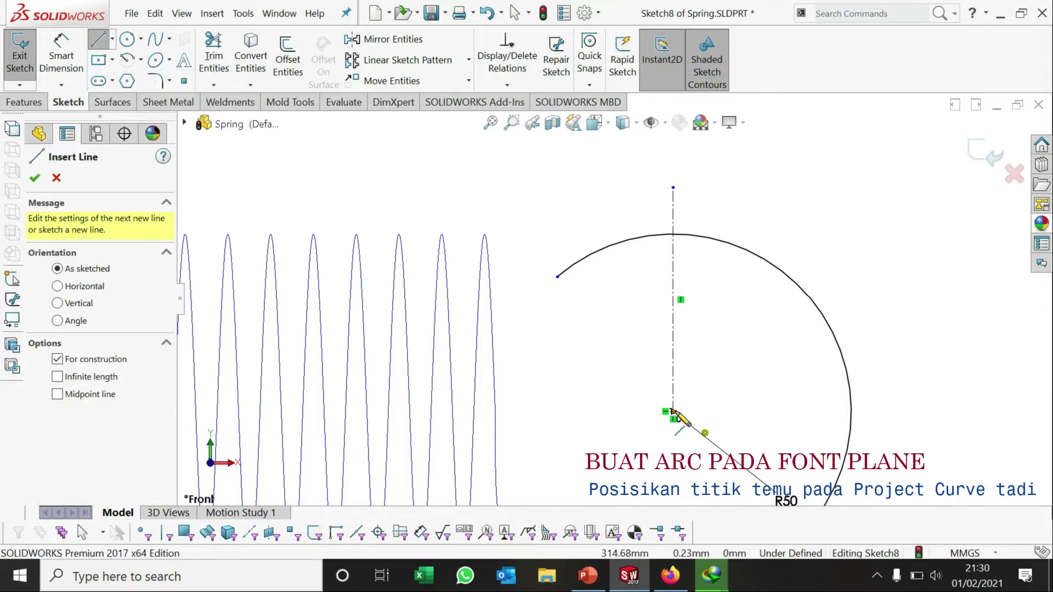
pyautogui.click(672, 412)
pyautogui.click(557, 277)
pyautogui.press('Escape')
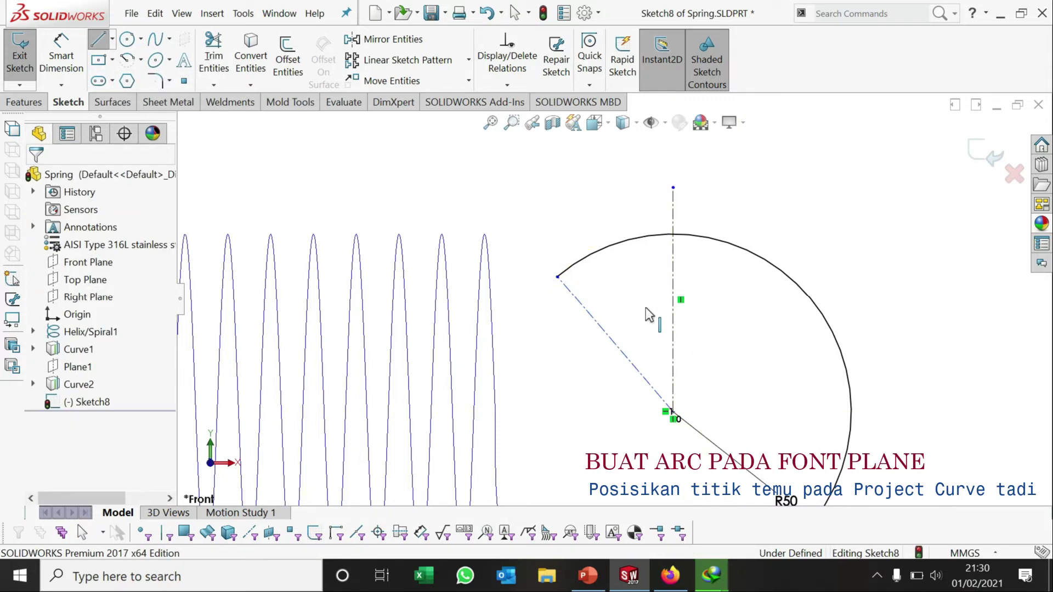
# Step: Dimension the angle between the two centerlines to 15° and exit the sketch
pyautogui.press('d')
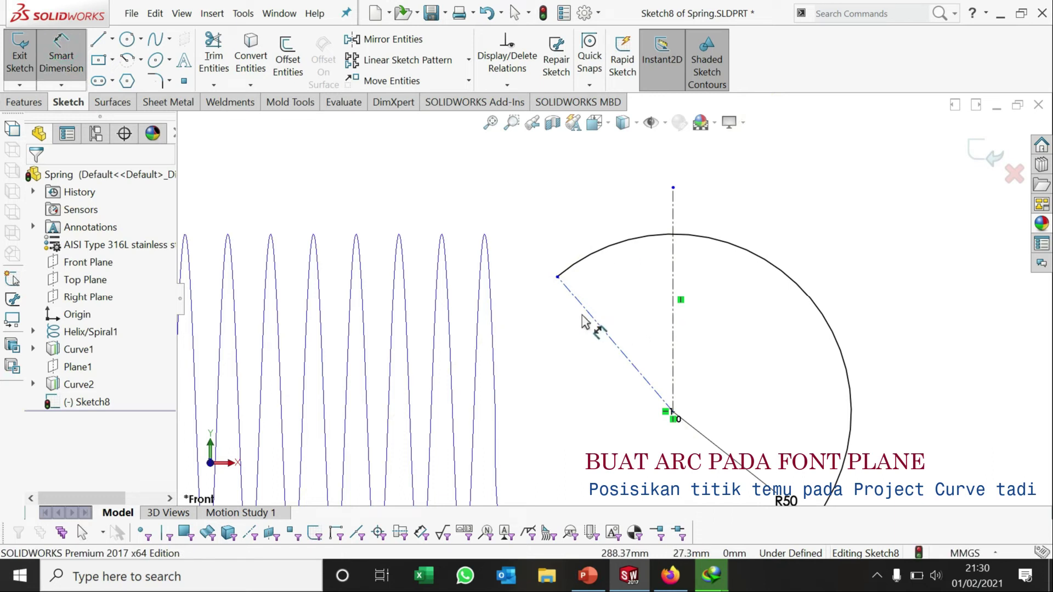
pyautogui.click(584, 311)
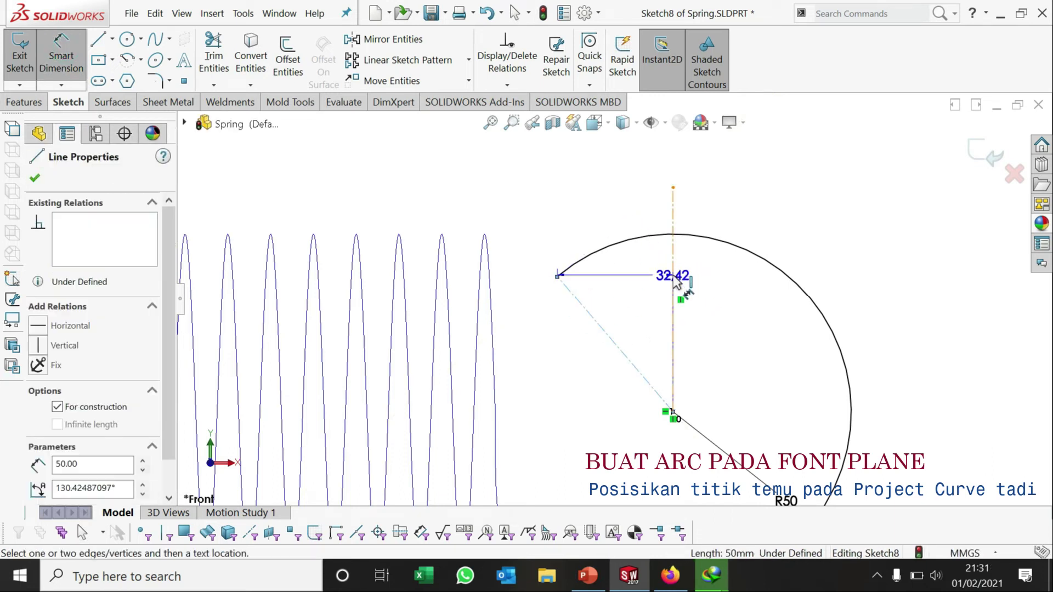
pyautogui.click(674, 281)
pyautogui.click(554, 215)
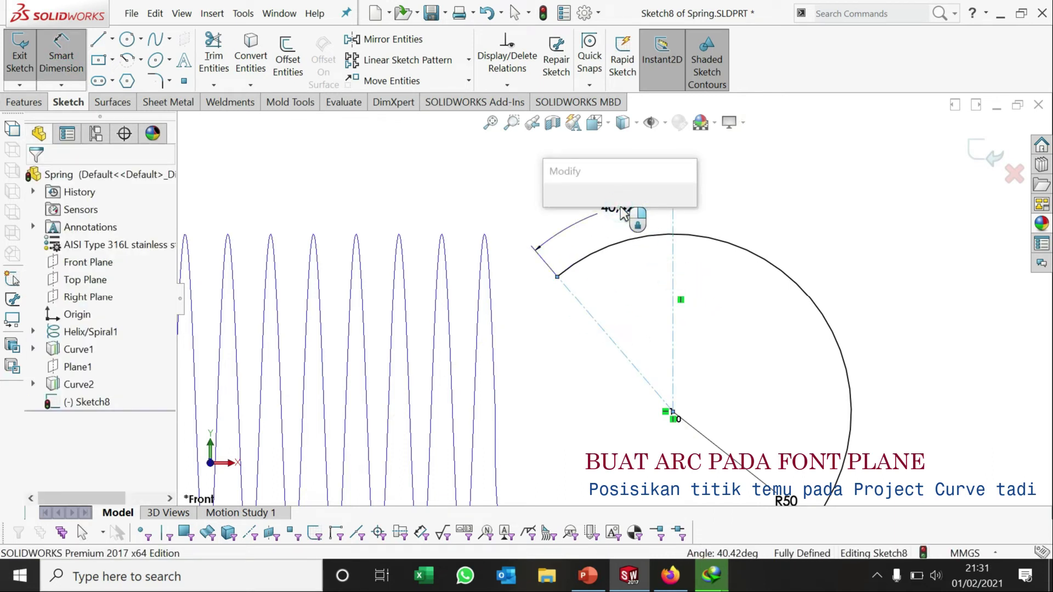
pyautogui.write('15')
pyautogui.press('Return')
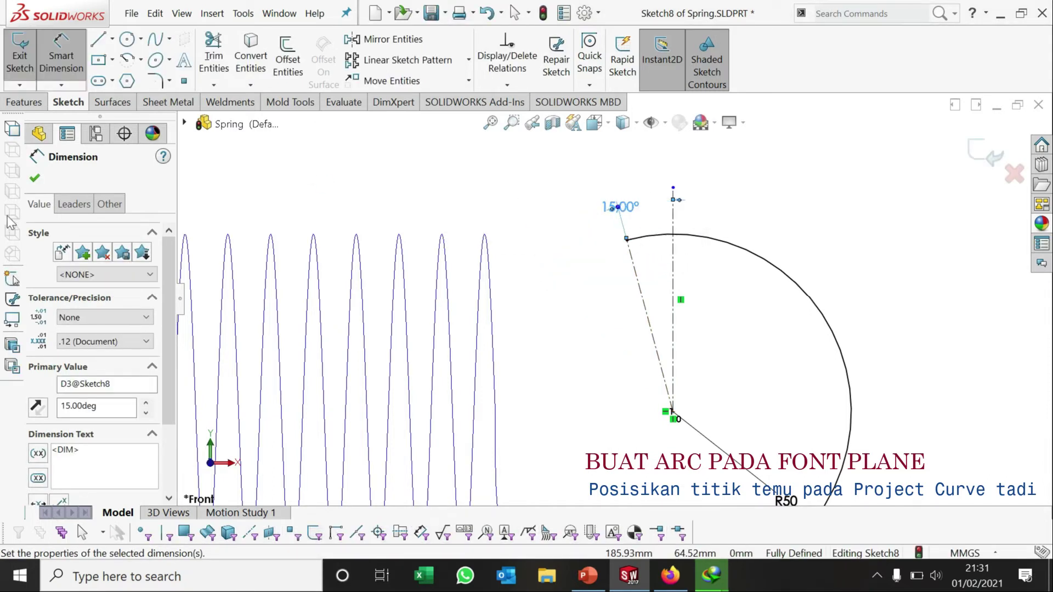
pyautogui.click(35, 182)
pyautogui.click(985, 155)
# Step: Orbit around the 3D spring and select the Front Plane
pyautogui.press('f')
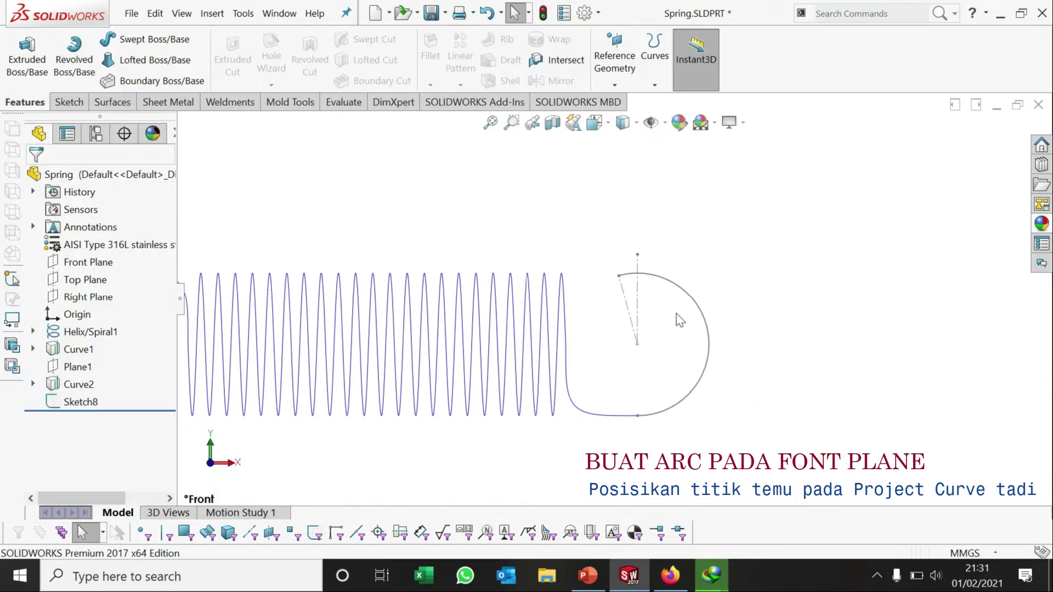
pyautogui.moveTo(680, 329); pyautogui.dragTo(658, 381, button='middle')
pyautogui.moveTo(510, 298); pyautogui.dragTo(465, 234, button='middle')
pyautogui.scroll(-2, 630, 283)
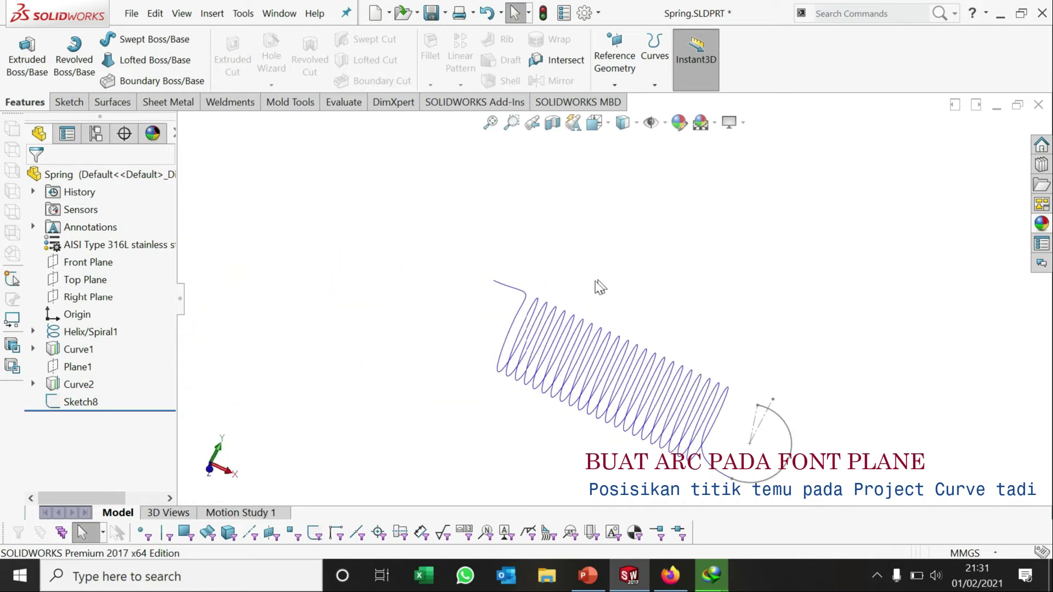
pyautogui.click(99, 263)
pyautogui.moveTo(606, 298)
pyautogui.mouseDown(button='middle')
pyautogui.moveTo(636, 311)
pyautogui.moveTo(640, 257)
pyautogui.mouseUp(button='middle')
# Step: Start a new sketch on the Front Plane, viewed Normal To and zoomed at the spring's left end
pyautogui.rightClick(76, 264)
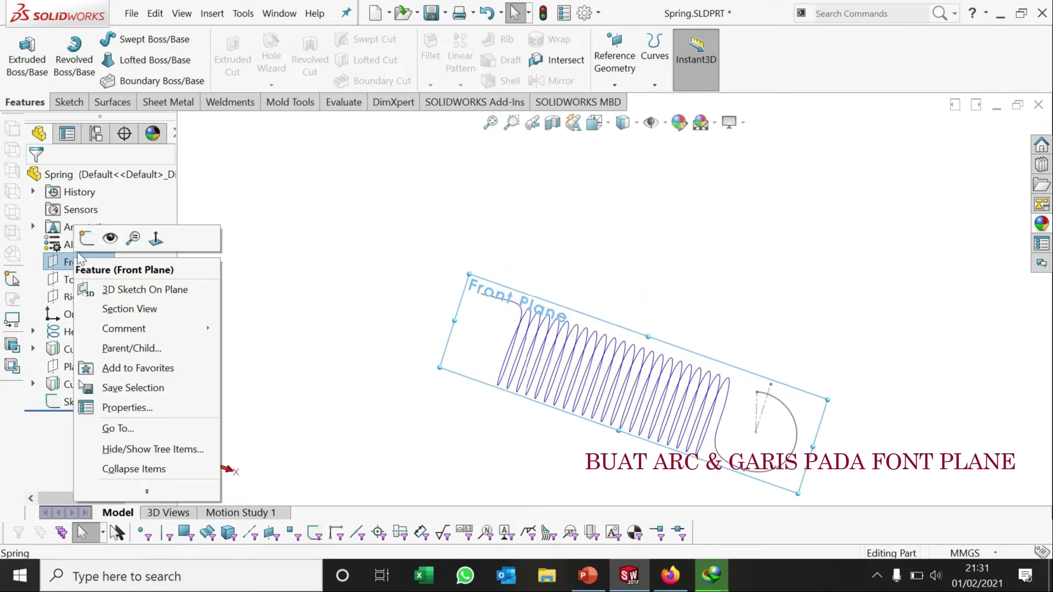
pyautogui.click(85, 235)
pyautogui.press('space')
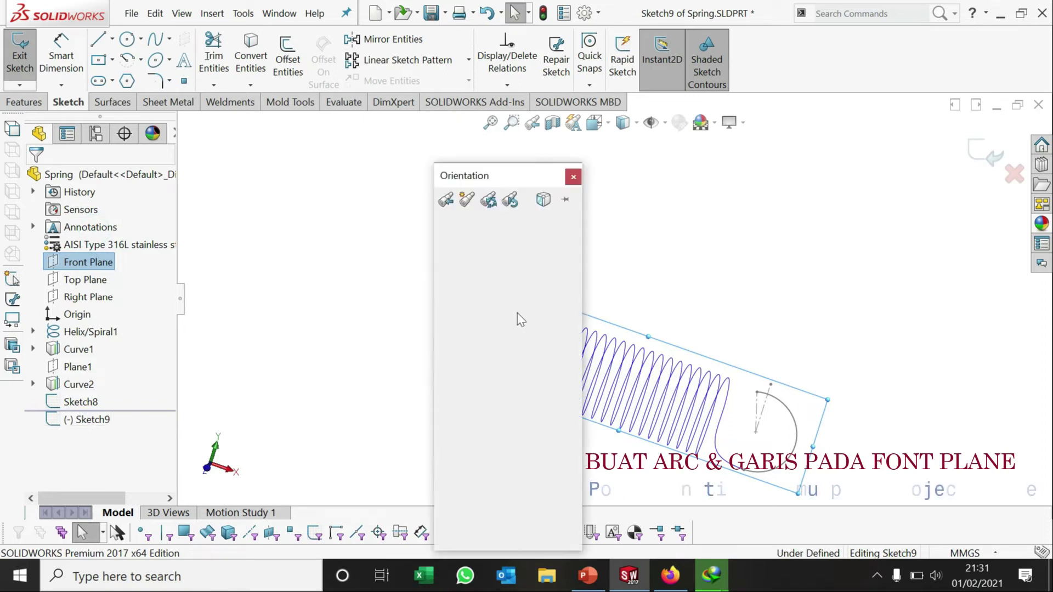
pyautogui.click(574, 265)
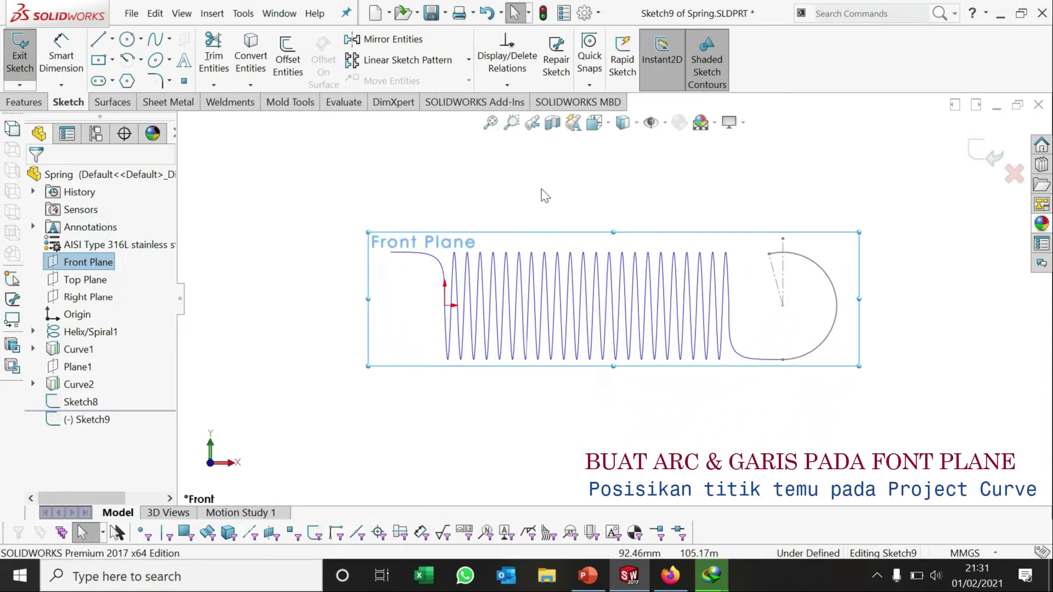
pyautogui.click(540, 184)
pyautogui.scroll(-3, 636, 329)
pyautogui.scroll(-2, 639, 329)
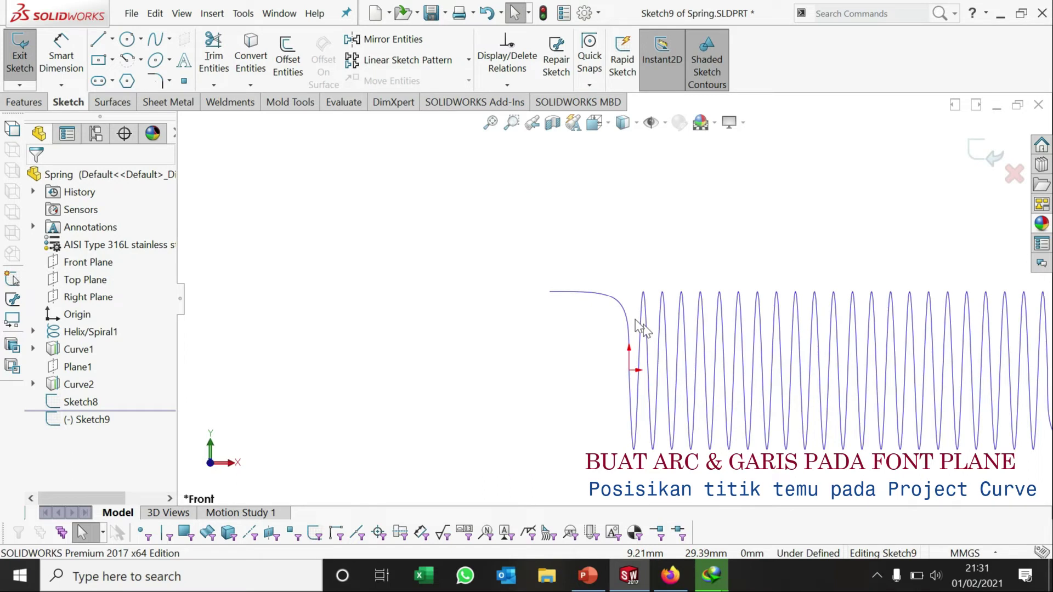
pyautogui.click(127, 58)
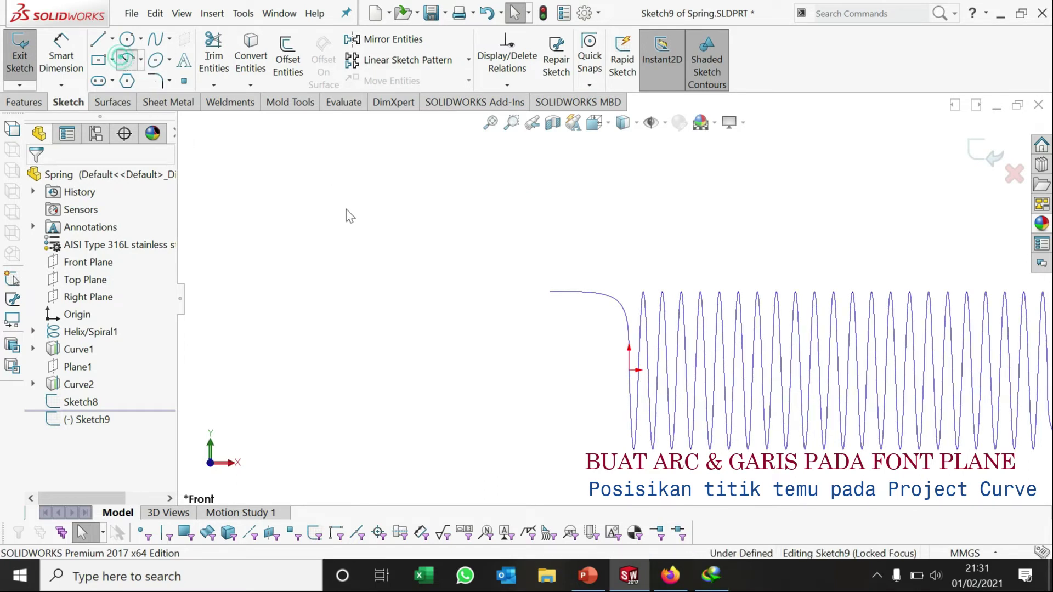
# Step: Draw a centre-point arc left of the spring, its upper endpoint vertical with the centre
pyautogui.click(437, 332)
pyautogui.click(399, 313)
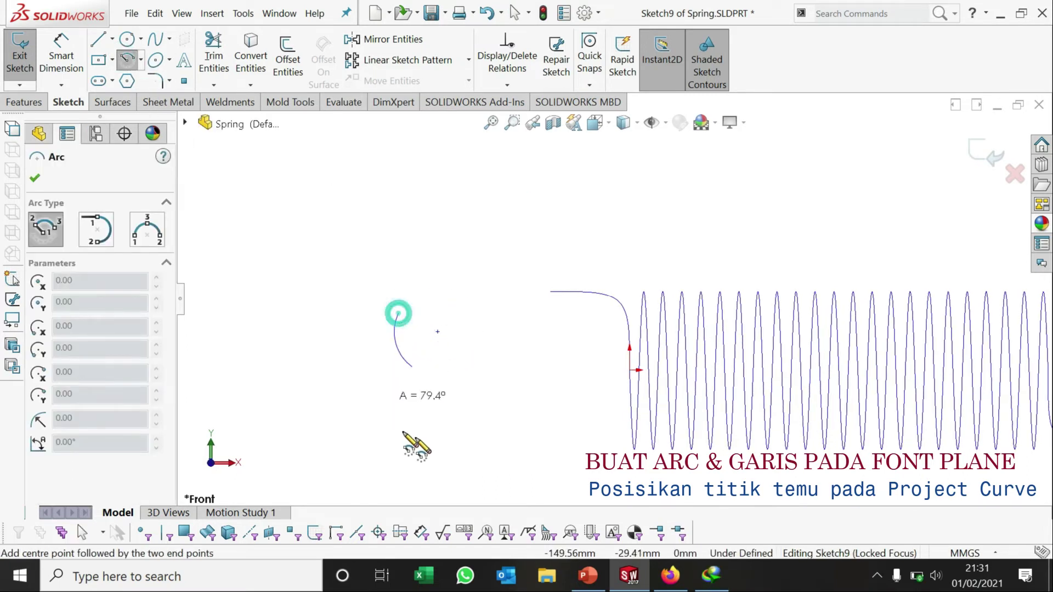
pyautogui.click(456, 408)
pyautogui.press('Escape')
pyautogui.scroll(-2, 466, 362)
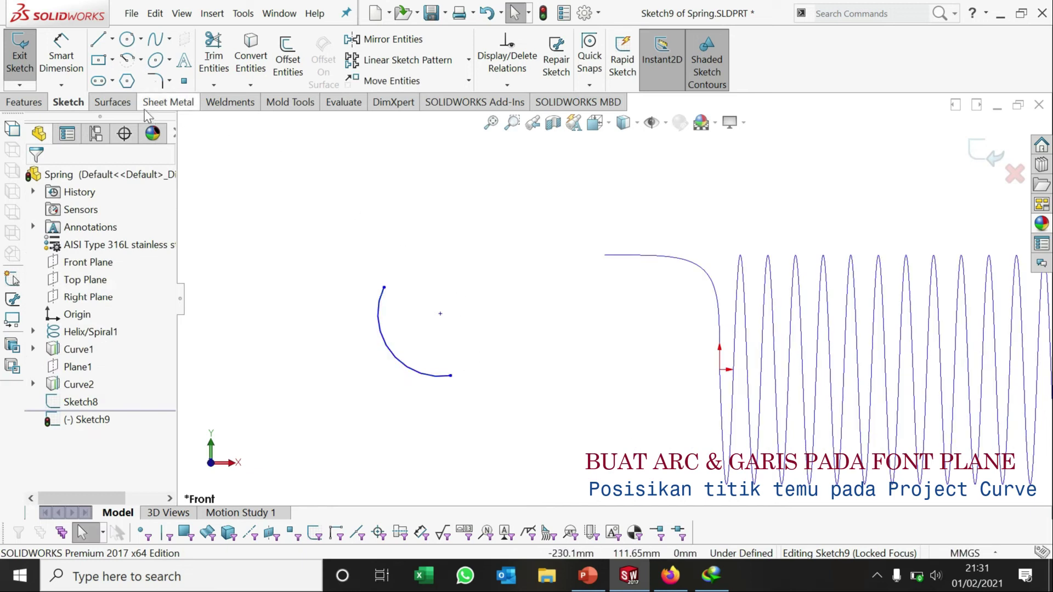
pyautogui.click(384, 287)
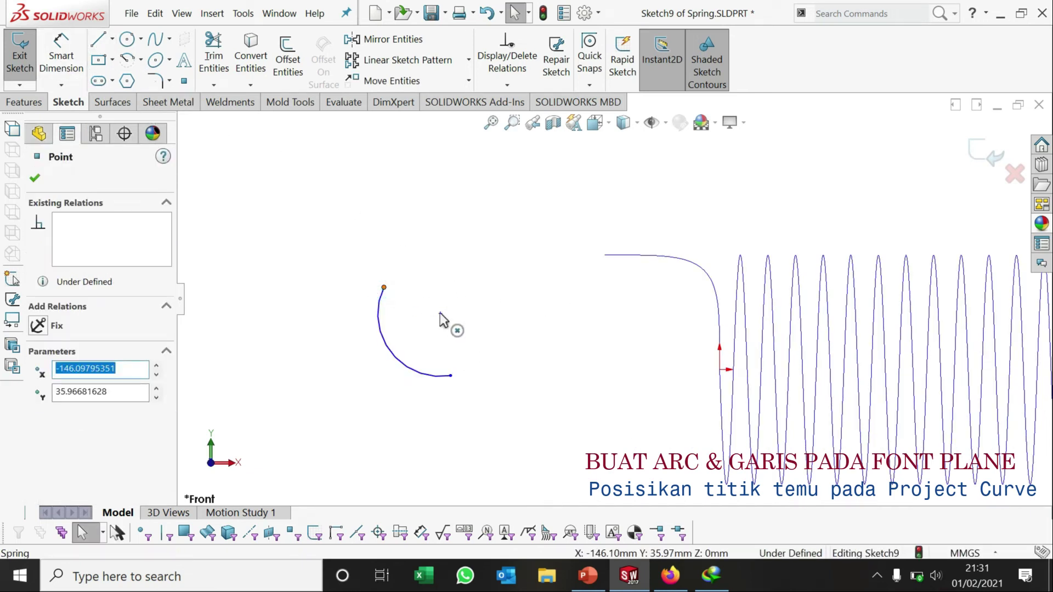
pyautogui.keyDown('ctrl'); pyautogui.click(439, 313); pyautogui.keyUp('ctrl')
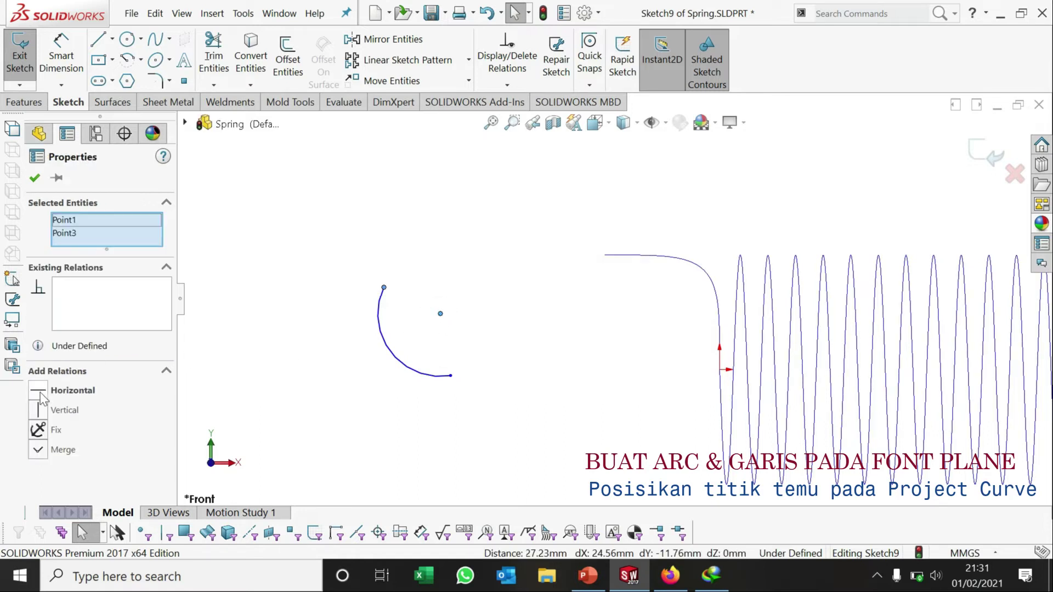
pyautogui.click(38, 411)
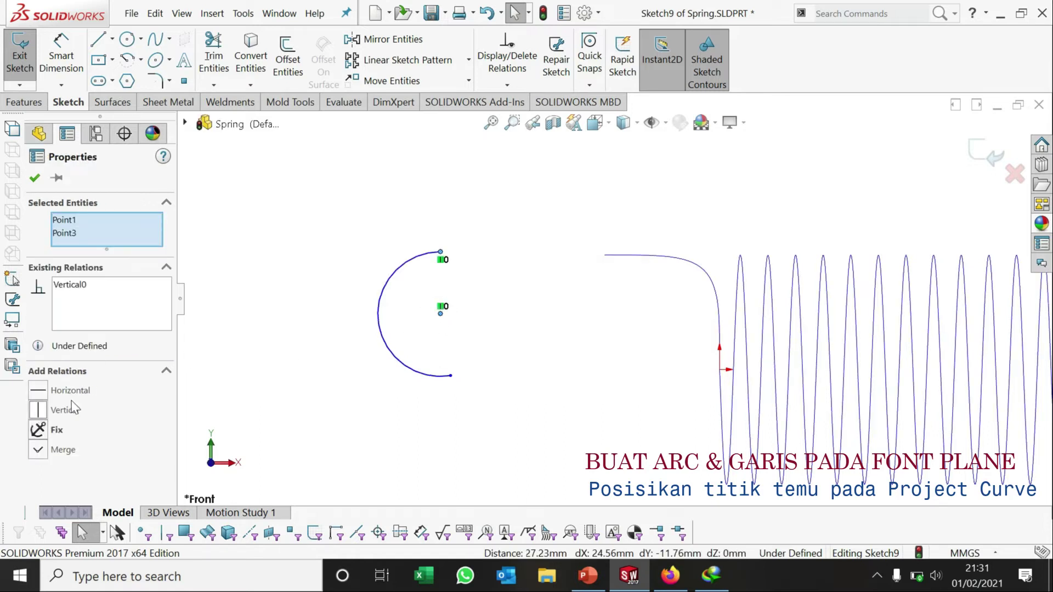
pyautogui.click(37, 180)
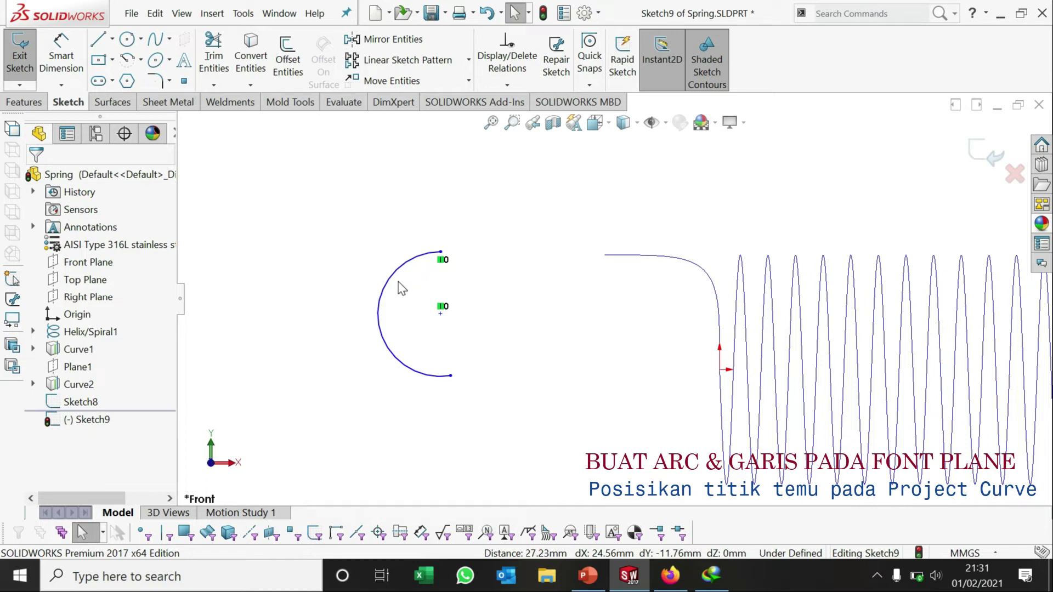
# Step: Dimension the hook arc's radius to 50 mm
pyautogui.click(61, 65)
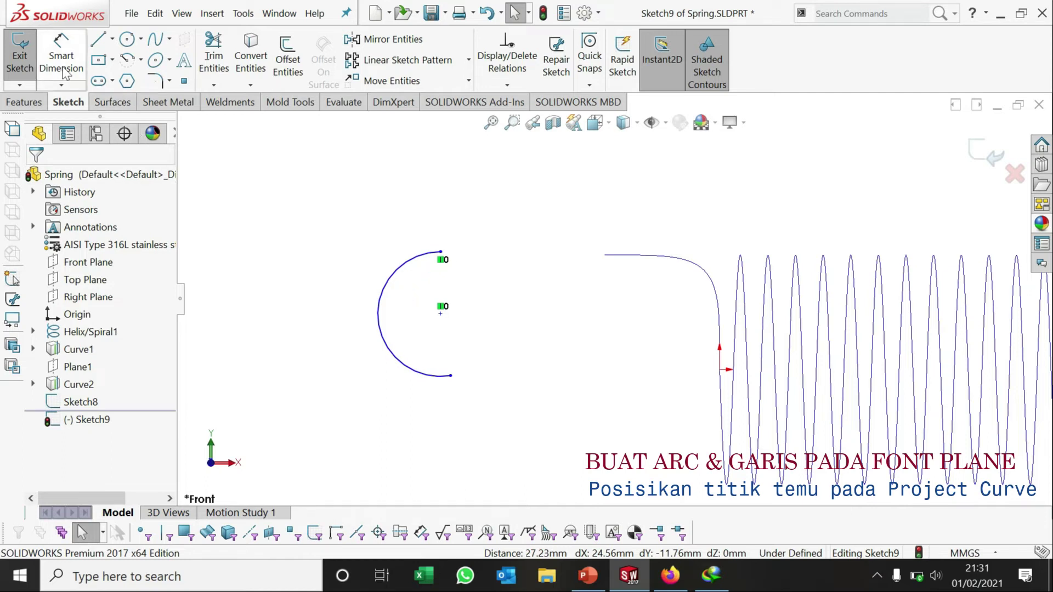
pyautogui.click(384, 296)
pyautogui.click(303, 311)
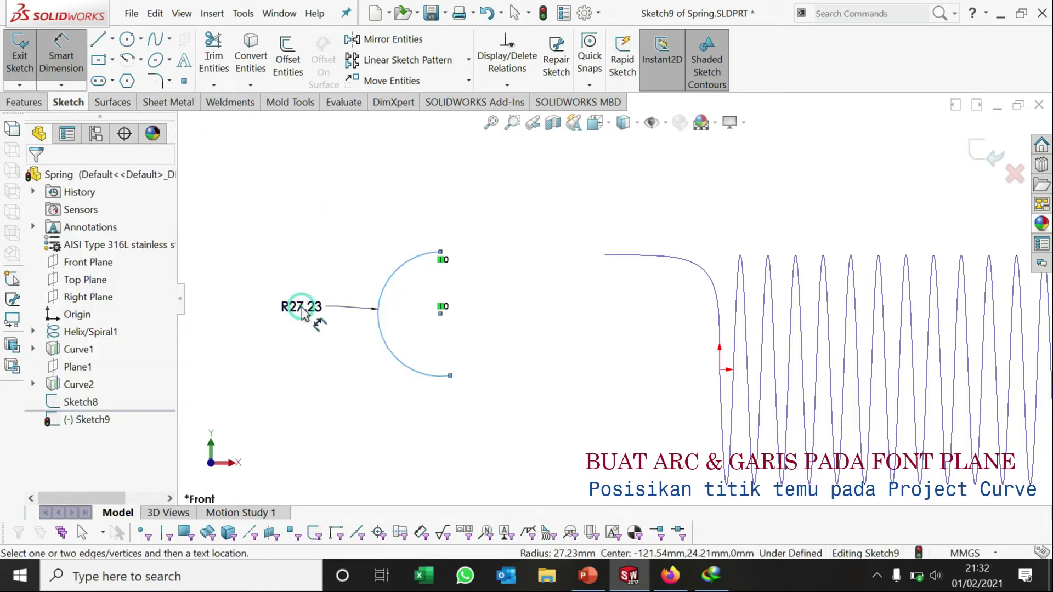
pyautogui.write('50')
pyautogui.press('Return')
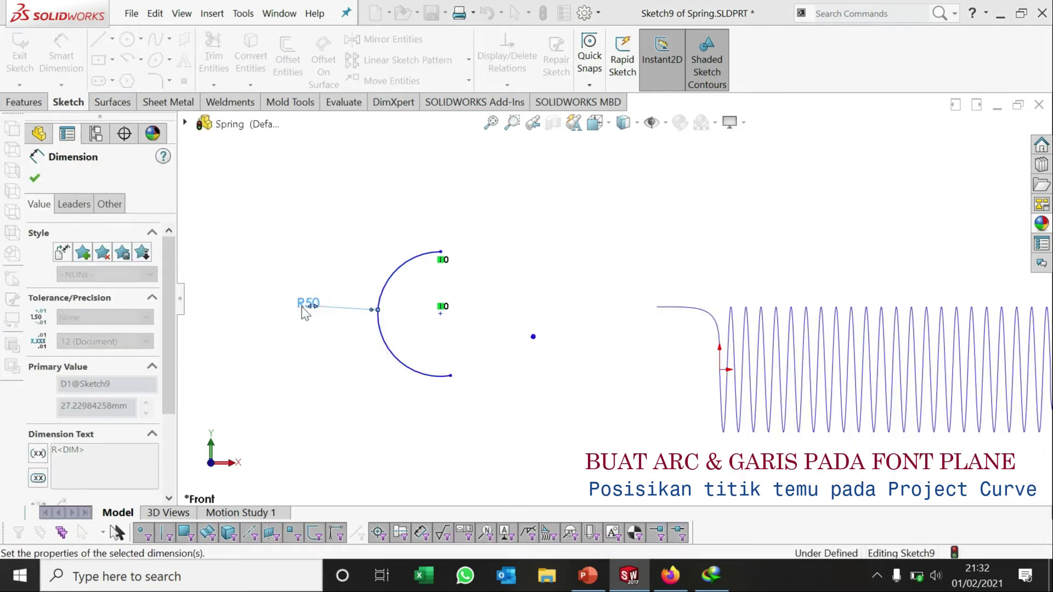
pyautogui.click(34, 178)
pyautogui.scroll(-2, 491, 333)
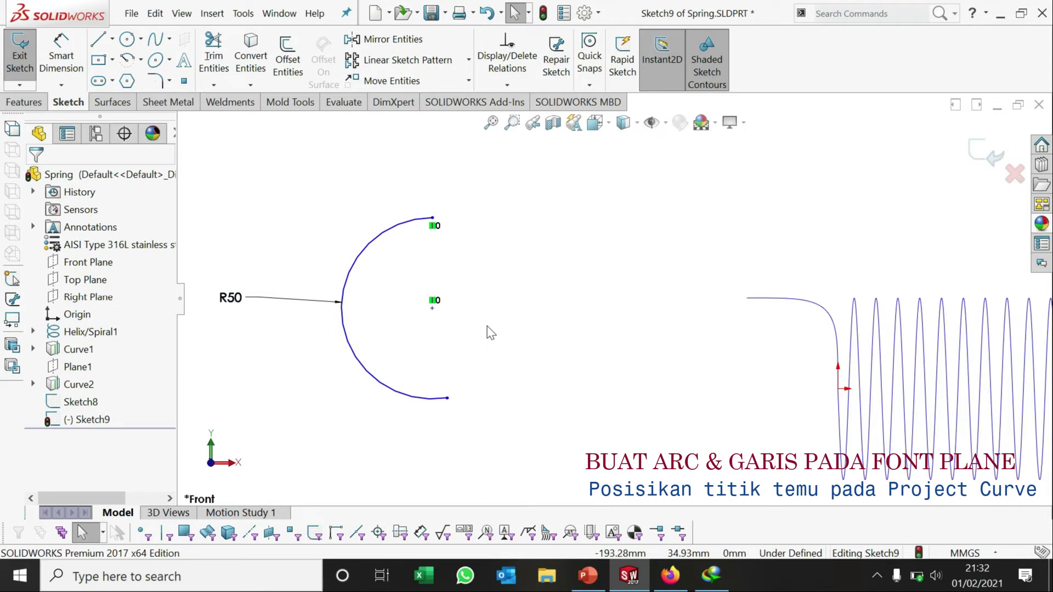
pyautogui.scroll(1, 606, 318)
# Step: Draw a horizontal line from the arc's top end toward the spring
pyautogui.click(98, 39)
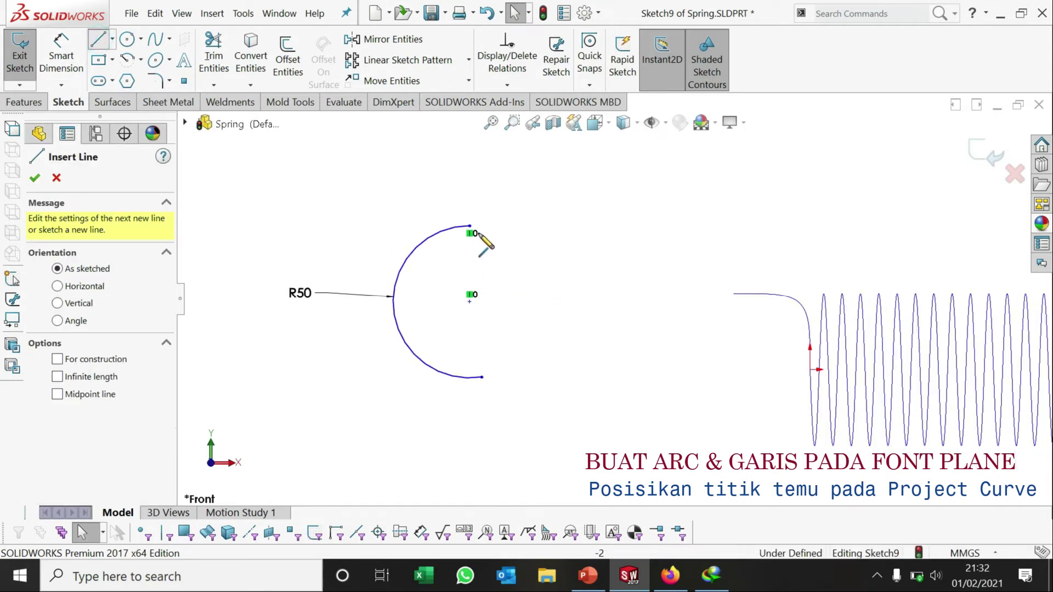
pyautogui.click(678, 225)
pyautogui.press('Escape')
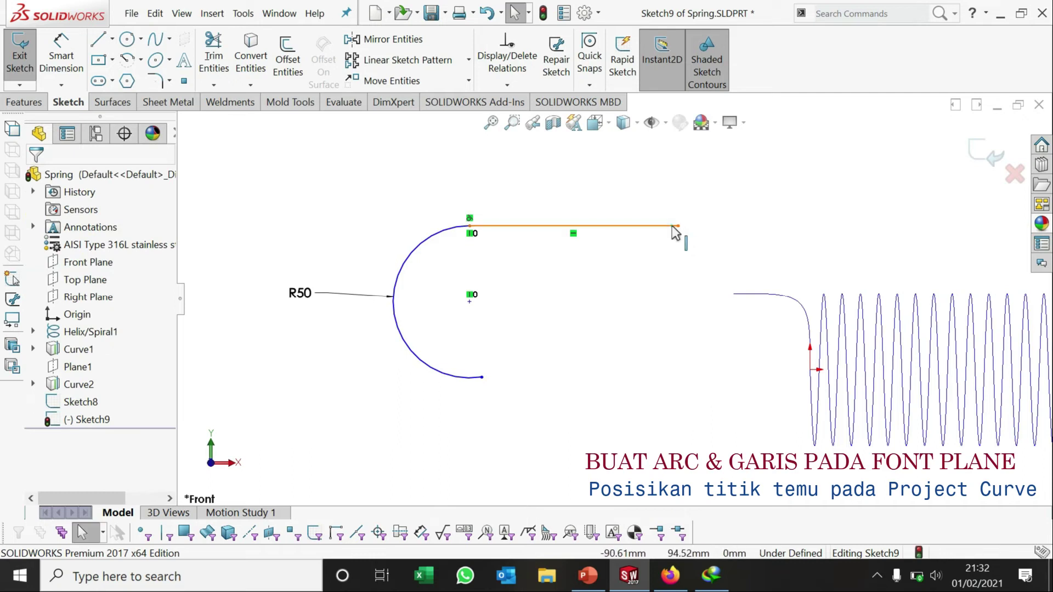
pyautogui.click(672, 226)
pyautogui.press('Escape')
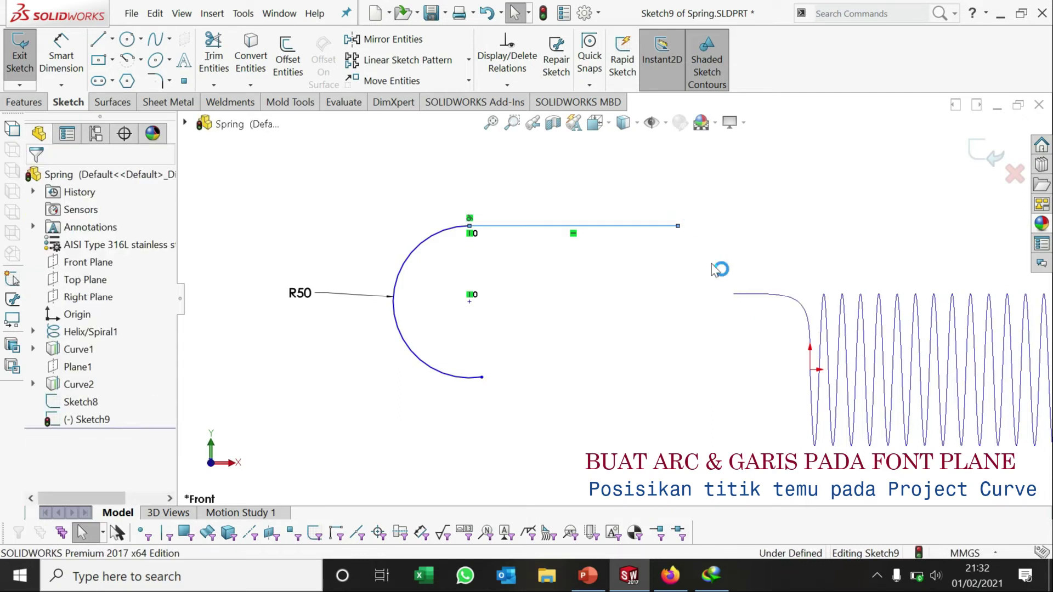
# Step: Select the arc centre and the projected curve's end point for a Horizontal relation
pyautogui.click(679, 226)
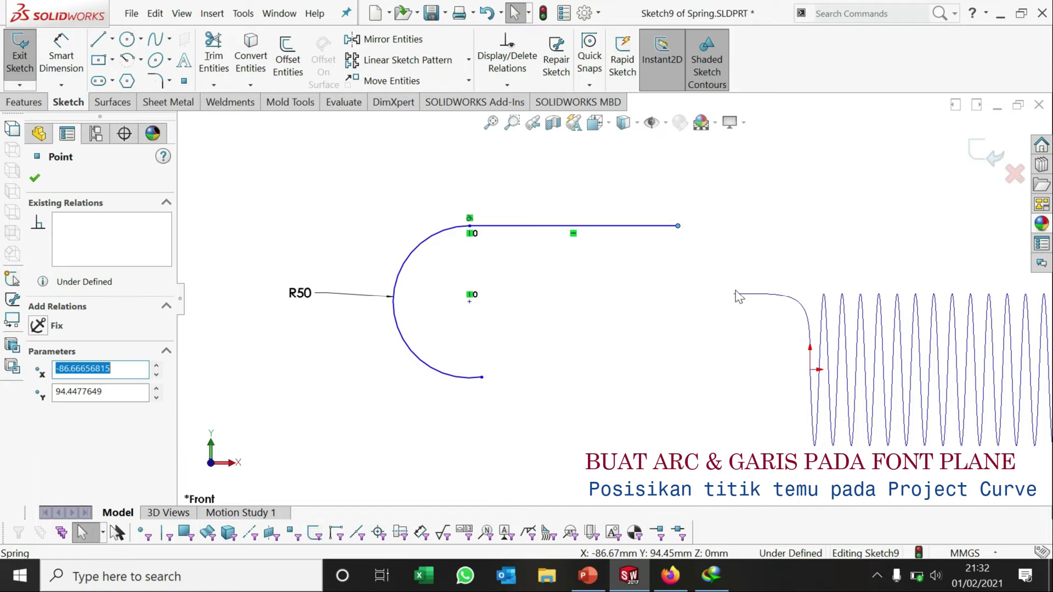
pyautogui.click(734, 294)
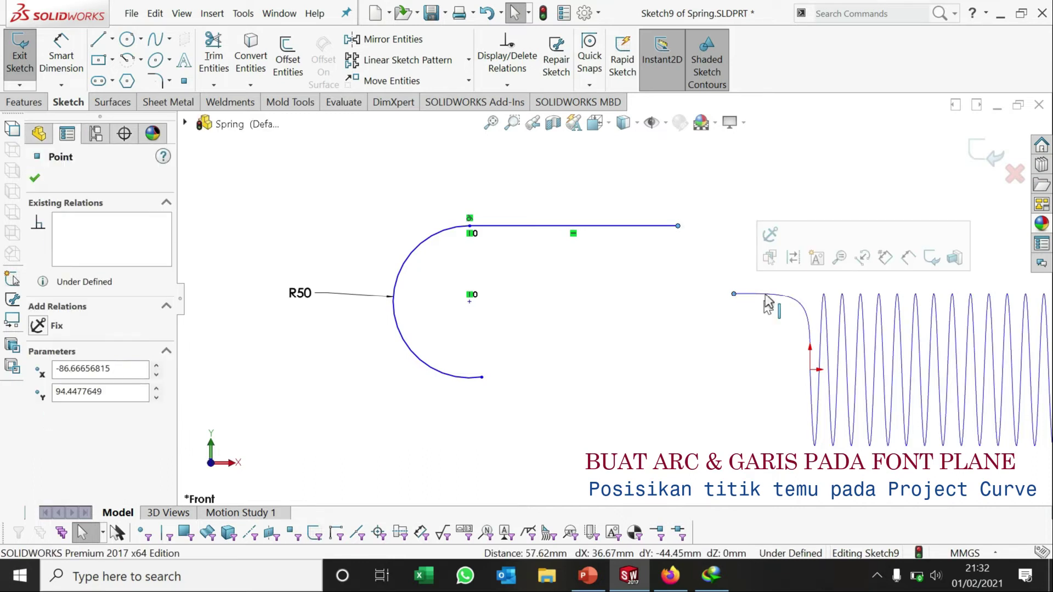
pyautogui.click(698, 344)
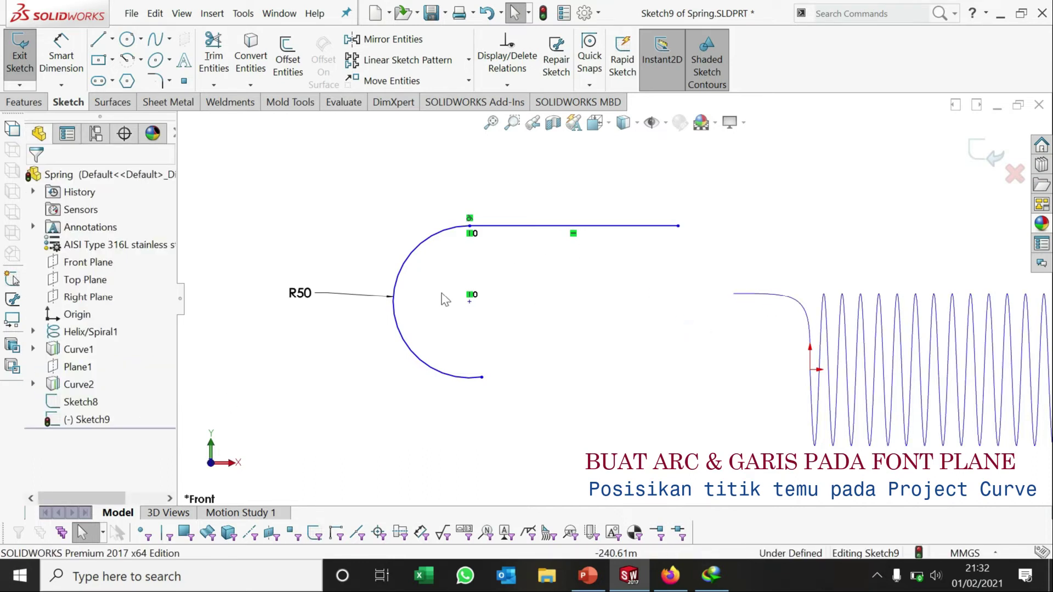
pyautogui.click(470, 302)
pyautogui.keyDown('ctrl'); pyautogui.click(810, 371); pyautogui.keyUp('ctrl')
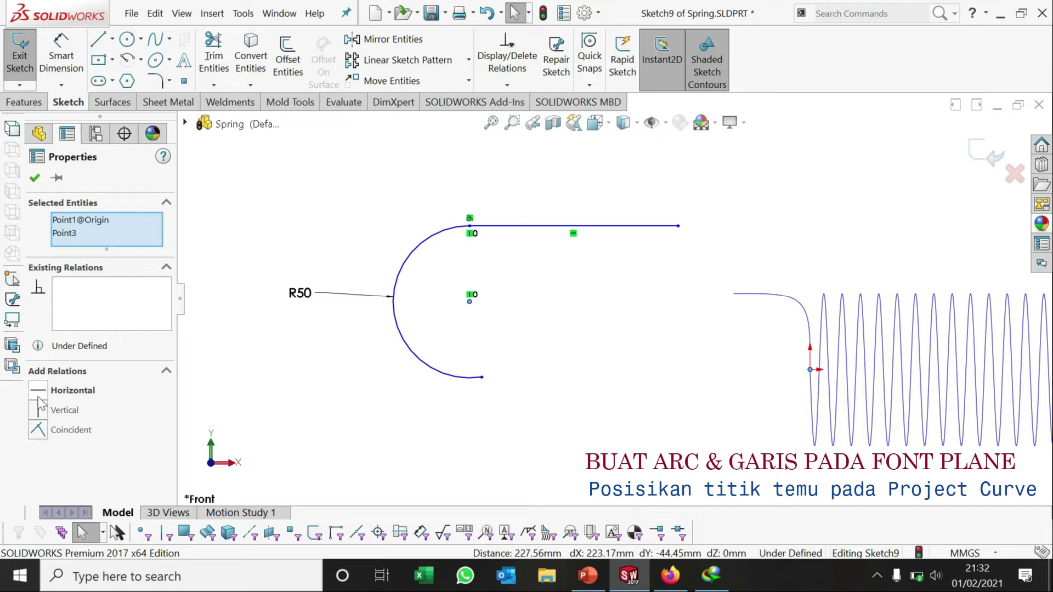
# Step: Make the line horizontal, extend it, and set a 50 mm gap between its end and the curve
pyautogui.click(39, 397)
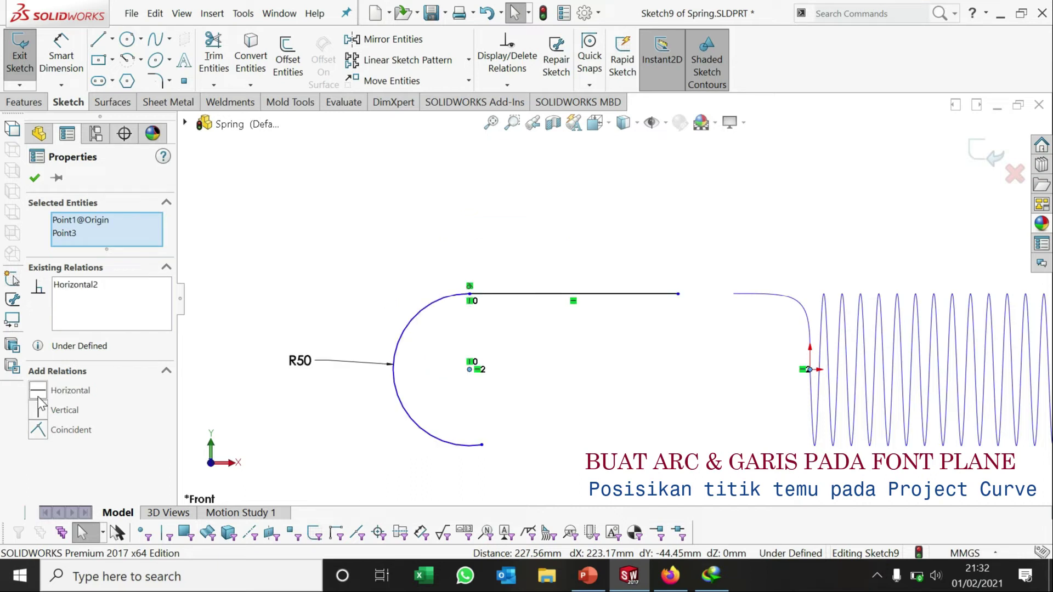
pyautogui.click(34, 177)
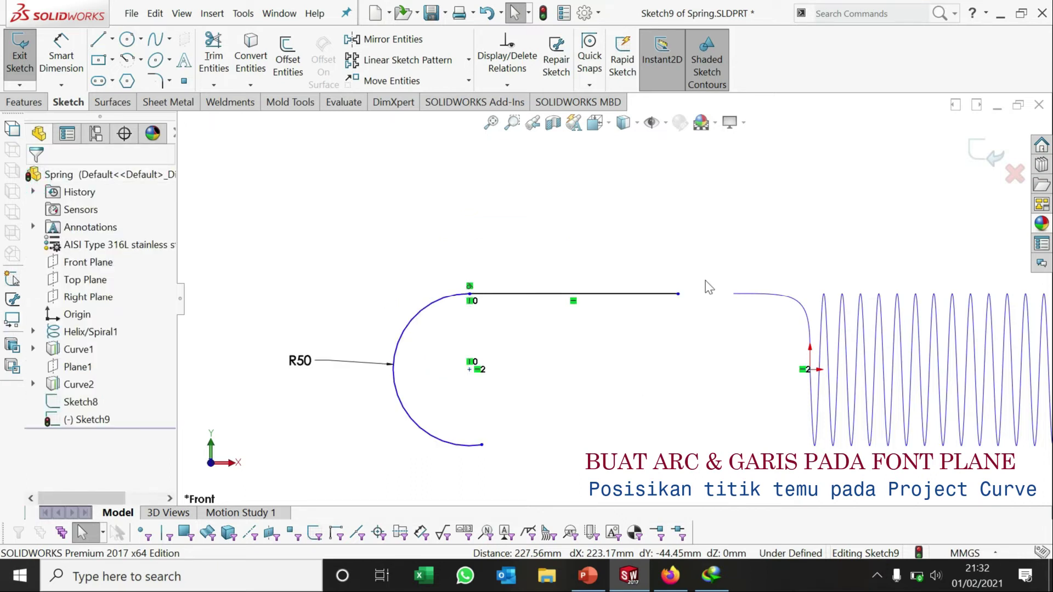
pyautogui.moveTo(679, 294)
pyautogui.mouseDown()
pyautogui.moveTo(735, 295)
pyautogui.moveTo(730, 325)
pyautogui.mouseUp()
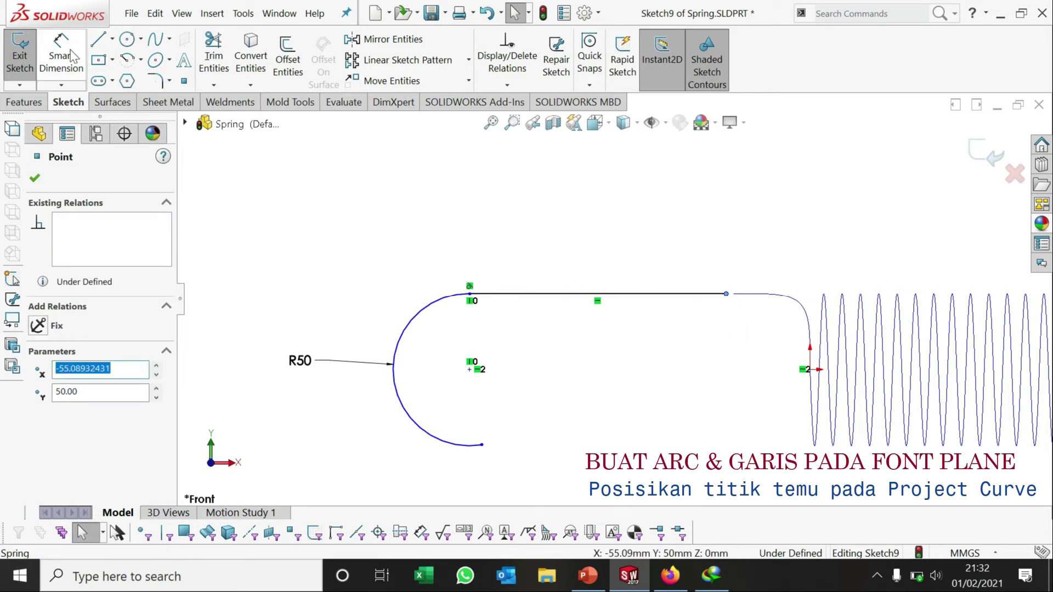
pyautogui.click(71, 55)
pyautogui.click(726, 294)
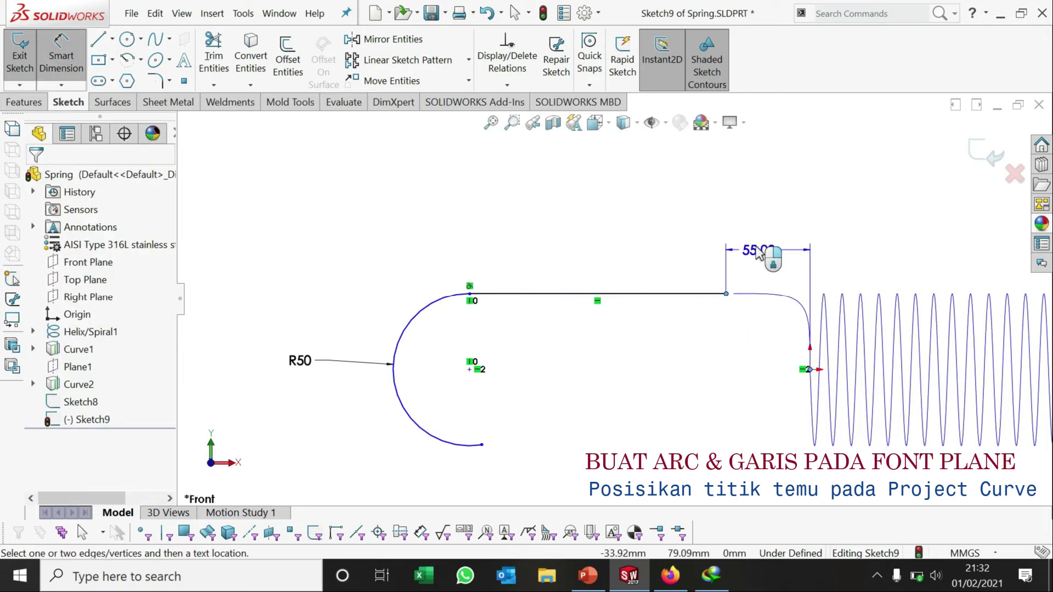
pyautogui.click(766, 236)
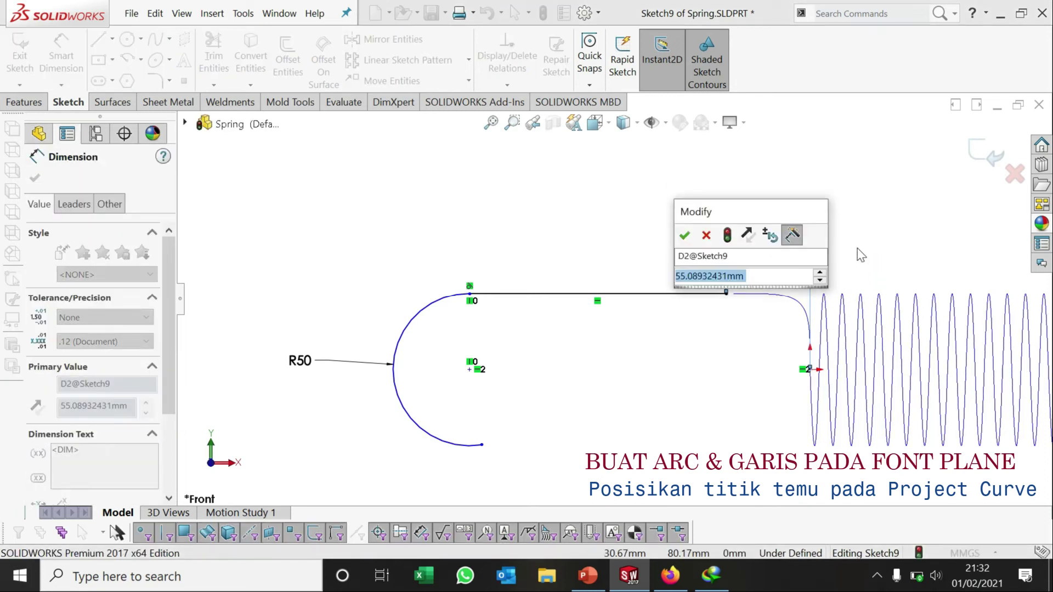
pyautogui.write('50')
pyautogui.press('Return')
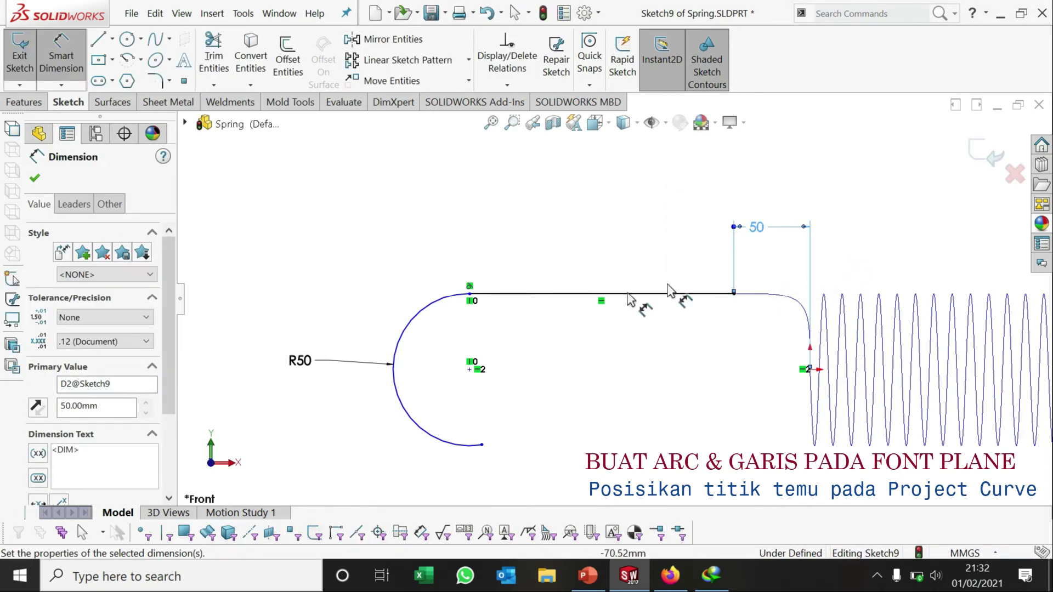
# Step: Dimension the horizontal line's length as 50 mm
pyautogui.click(585, 296)
pyautogui.click(586, 244)
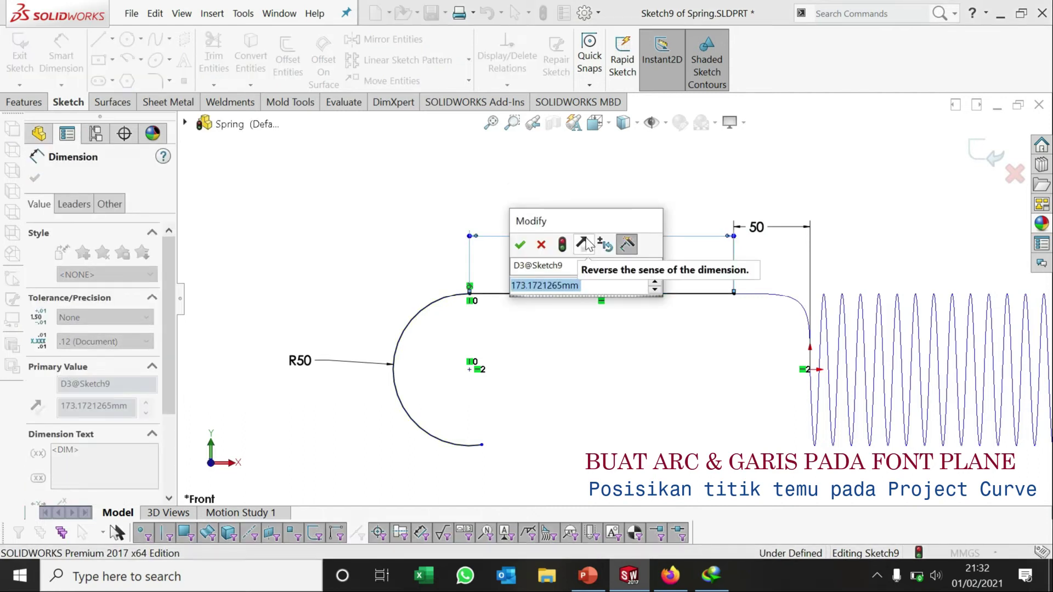
pyautogui.write('50')
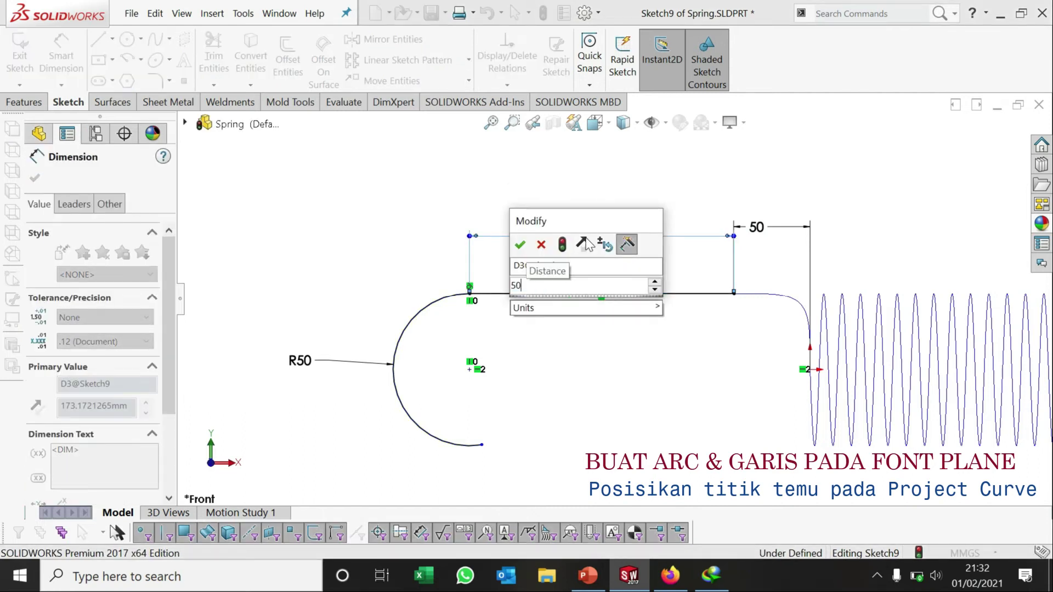
pyautogui.press('Return')
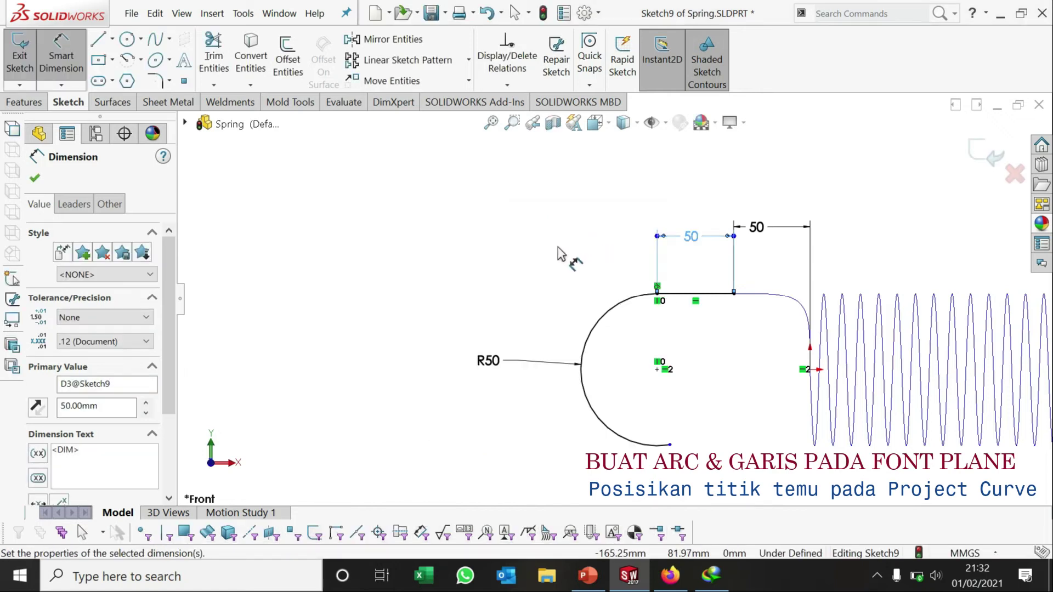
pyautogui.click(32, 180)
pyautogui.scroll(3, 762, 340)
pyautogui.scroll(-2, 729, 329)
pyautogui.scroll(1, 703, 310)
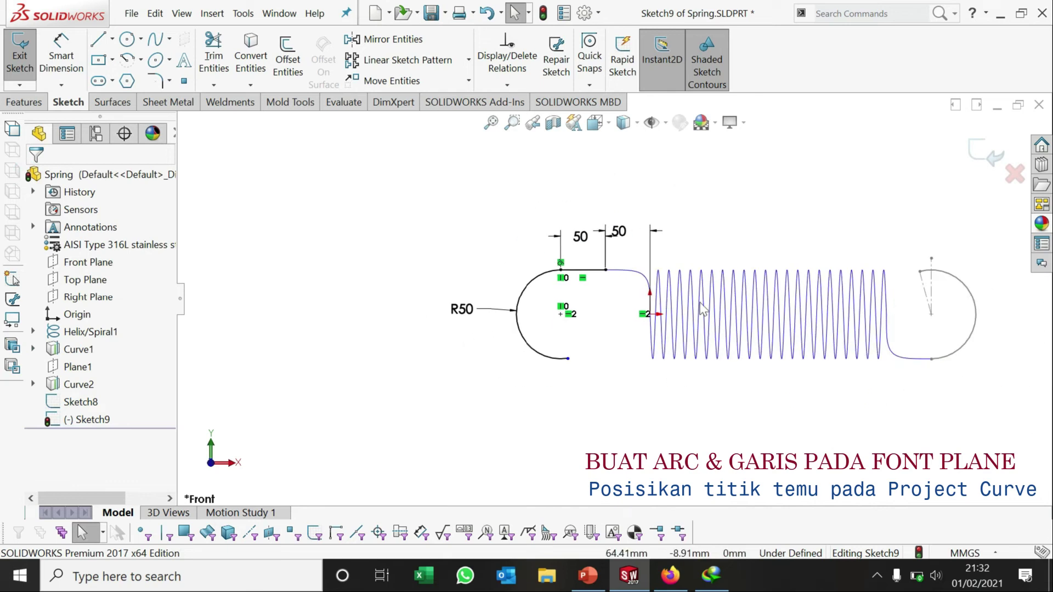
pyautogui.scroll(-2, 704, 309)
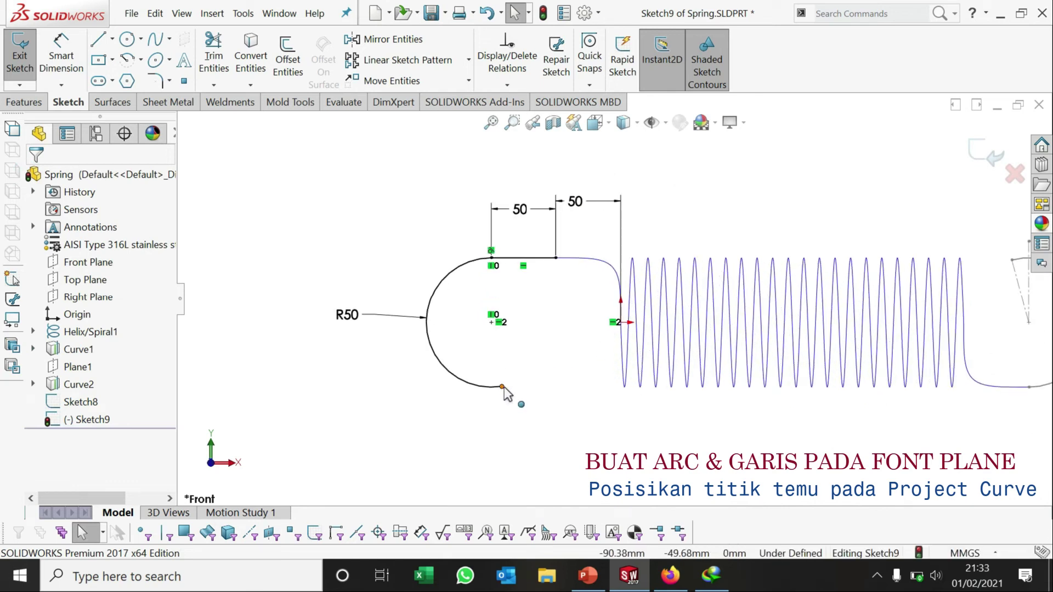
# Step: Lengthen the hook arc and draw a centreline from the arc centre to its lower end
pyautogui.moveTo(501, 387); pyautogui.dragTo(552, 340)
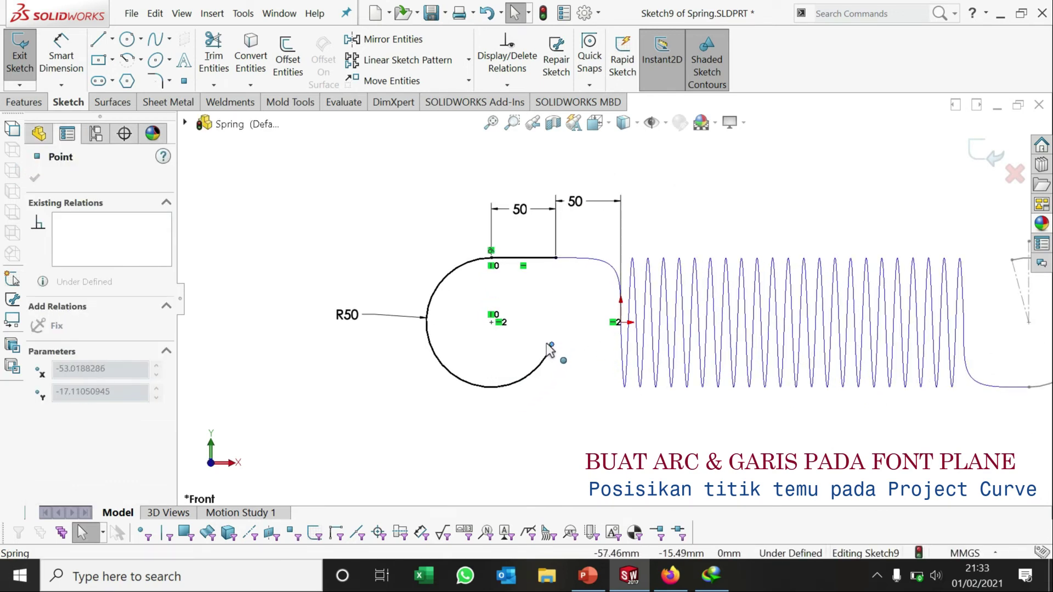
pyautogui.scroll(-2, 553, 339)
pyautogui.click(590, 340)
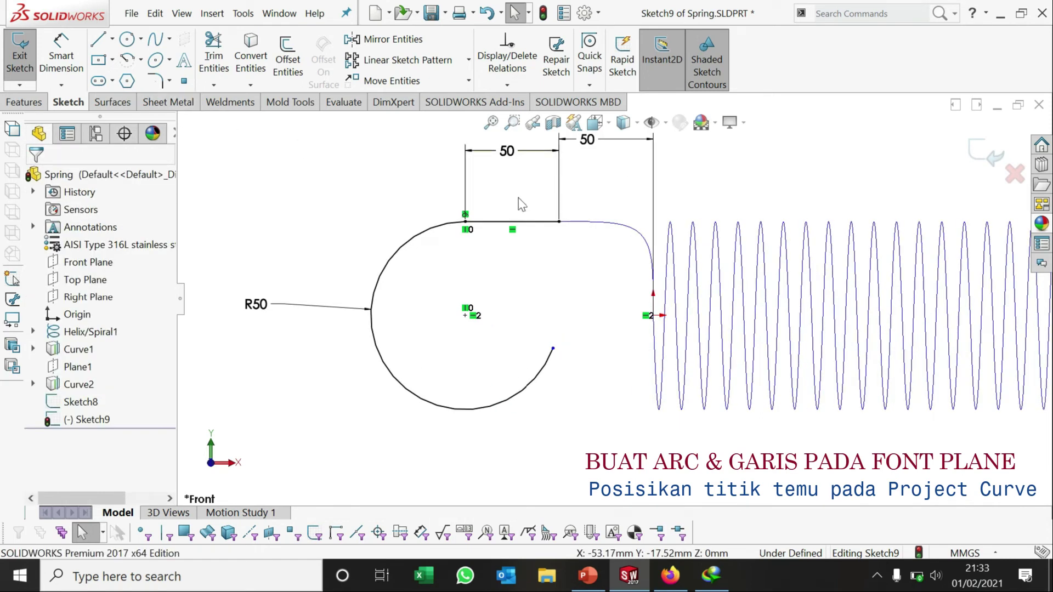
pyautogui.click(113, 41)
pyautogui.click(134, 80)
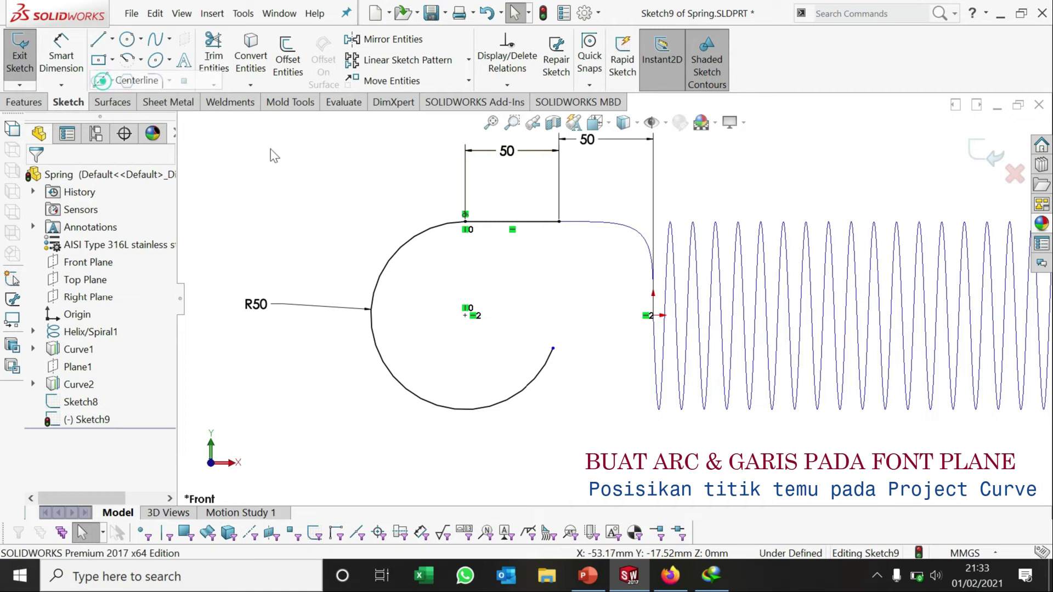
pyautogui.click(465, 316)
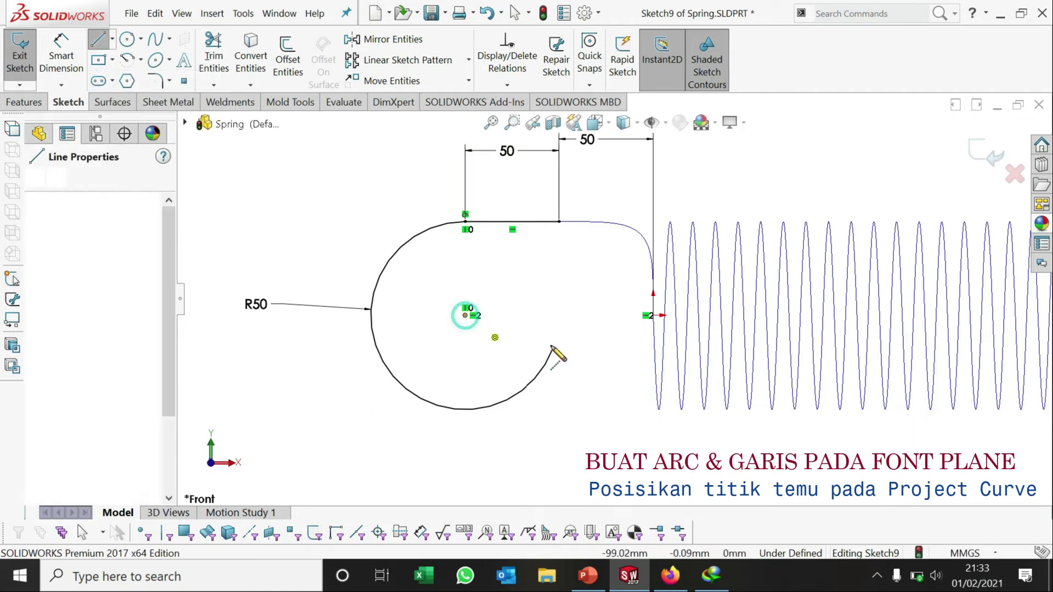
pyautogui.click(553, 348)
pyautogui.press('Escape')
pyautogui.press('Escape')
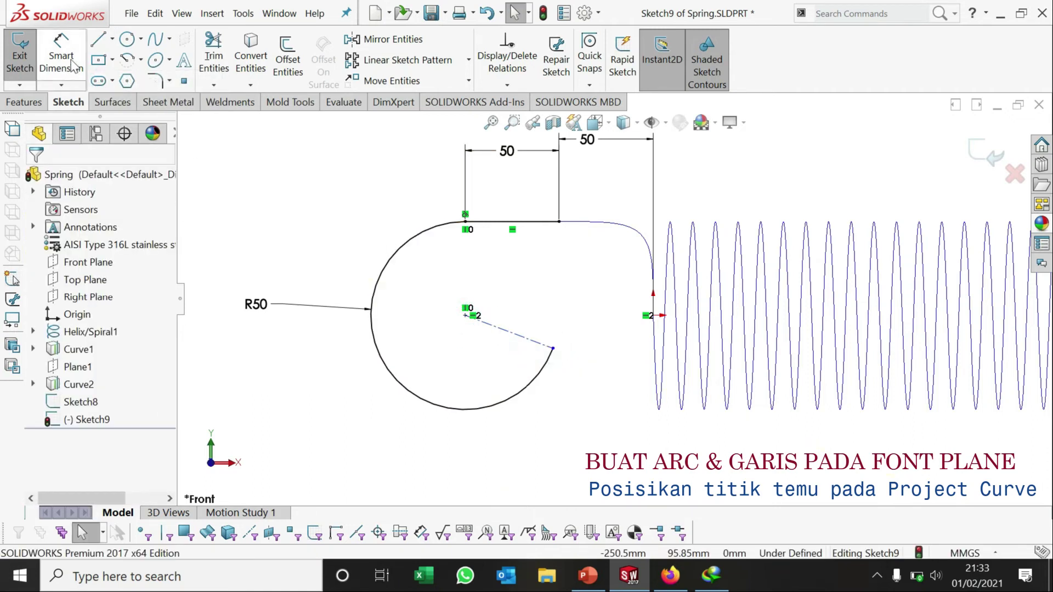
# Step: Draw a vertical construction centreline down from the arc centre
pyautogui.click(112, 39)
pyautogui.click(131, 78)
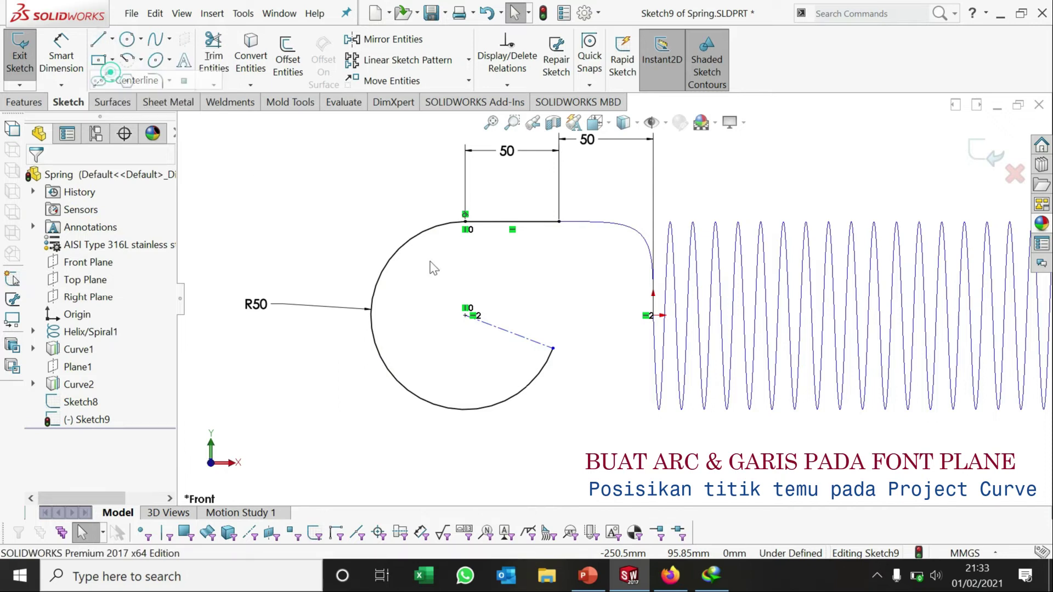
pyautogui.click(465, 316)
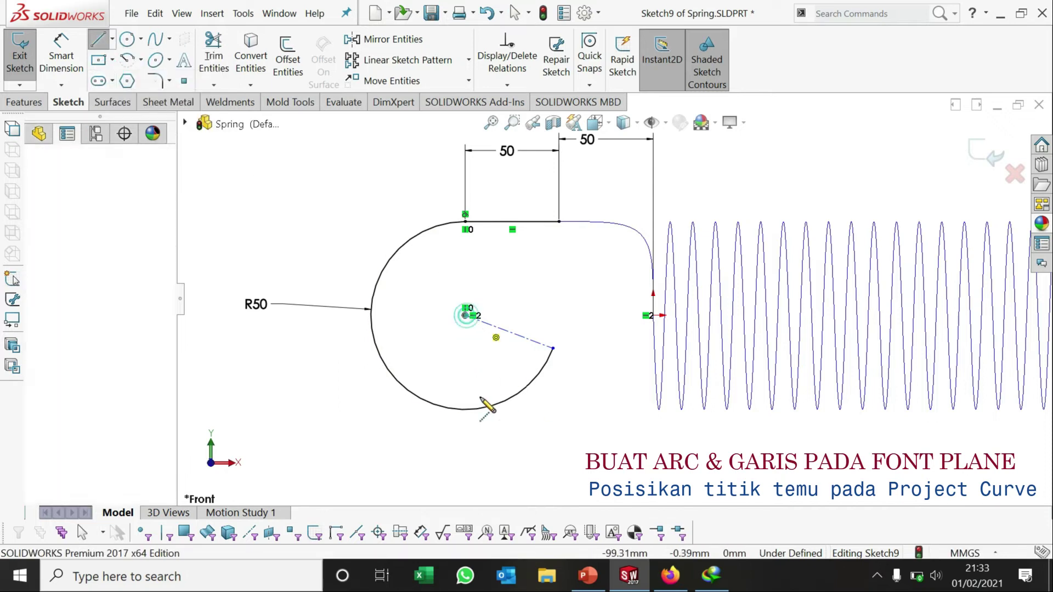
pyautogui.click(464, 443)
pyautogui.press('Escape')
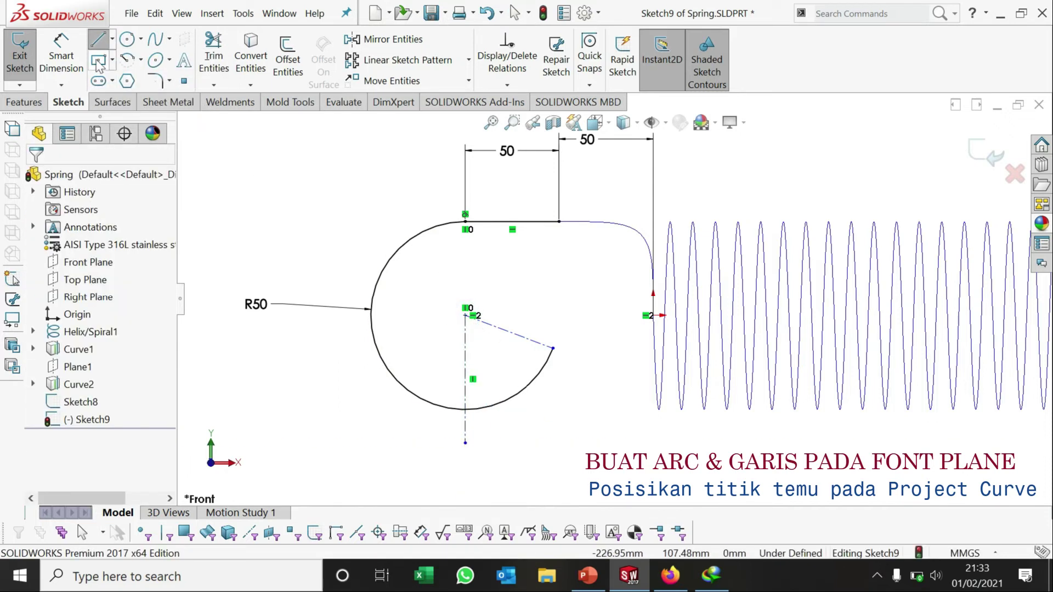
# Step: Dimension the angle between the two centrelines as 100°, fully defining the hook sketch
pyautogui.click(79, 59)
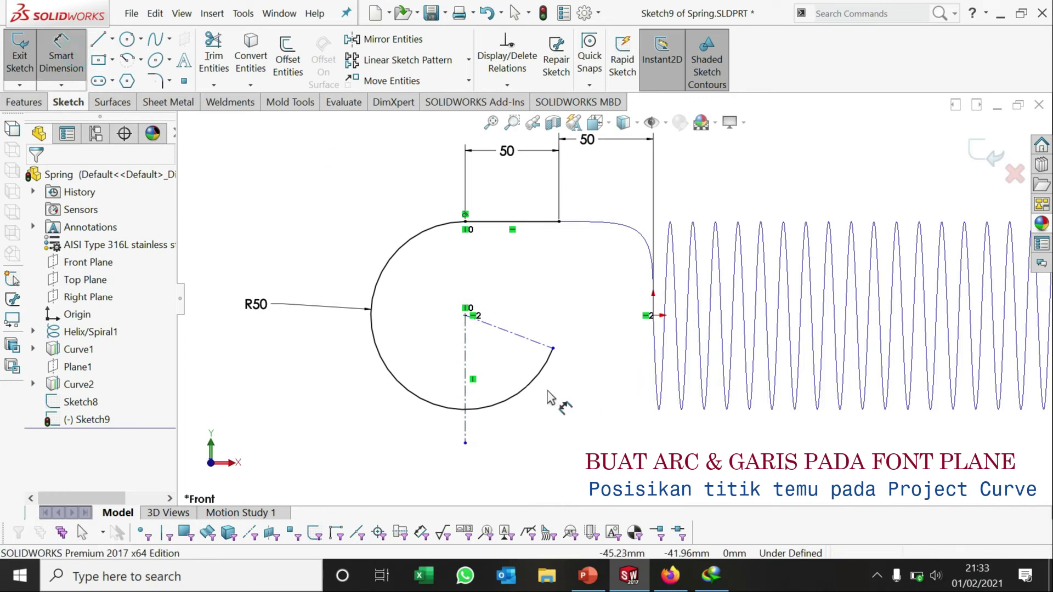
pyautogui.click(522, 337)
pyautogui.click(464, 356)
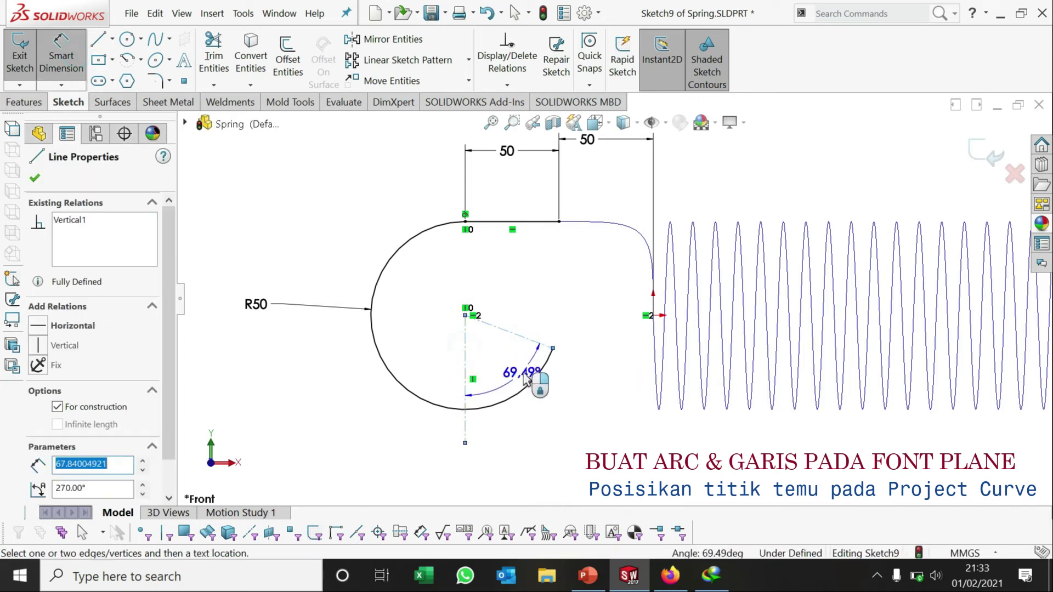
pyautogui.click(516, 381)
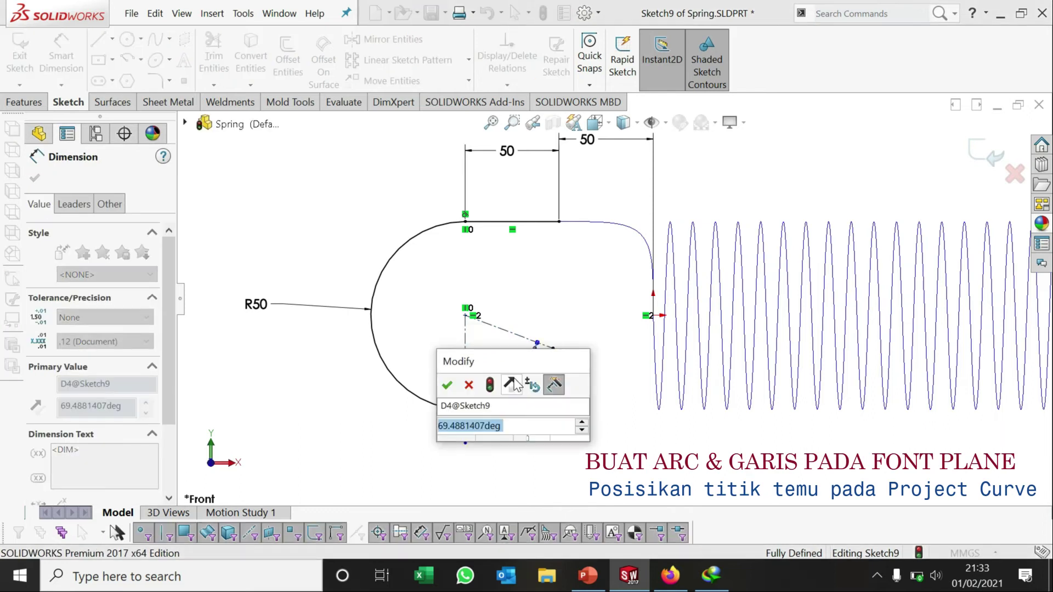
pyautogui.write('90')
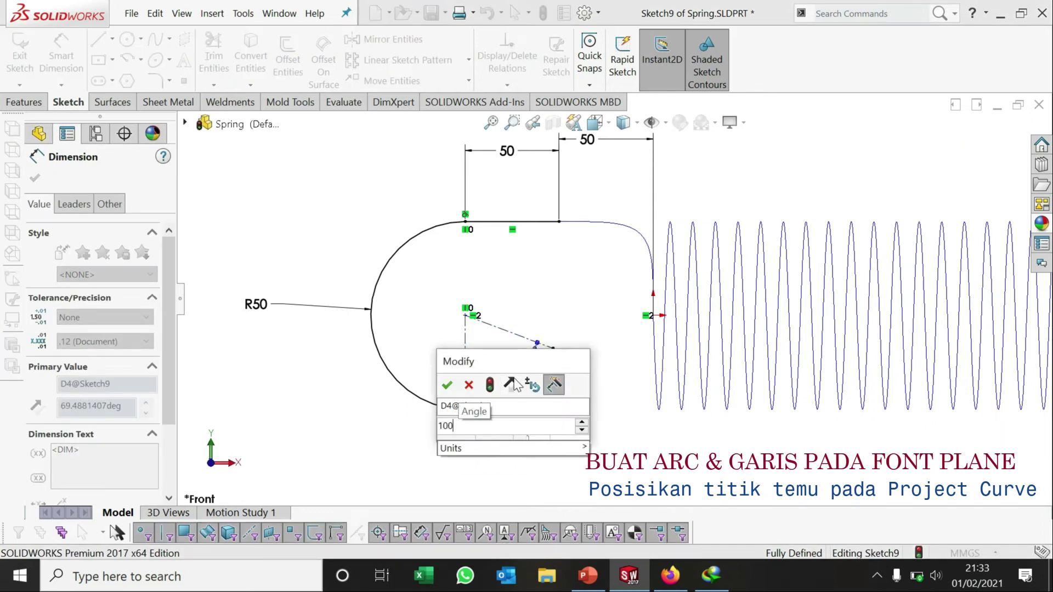
pyautogui.press('Escape')
pyautogui.press('Return')
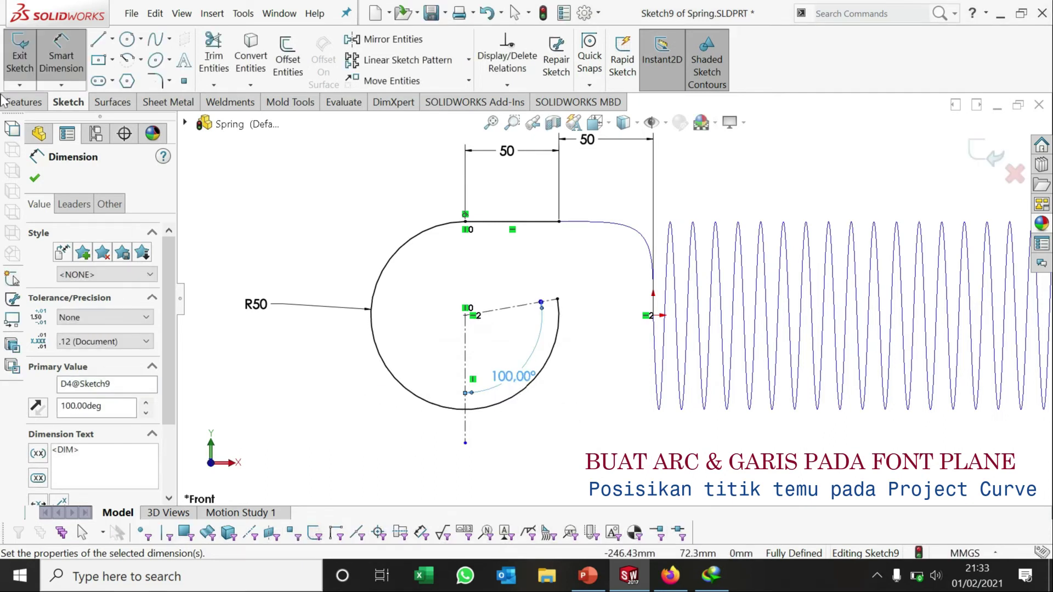
pyautogui.click(34, 178)
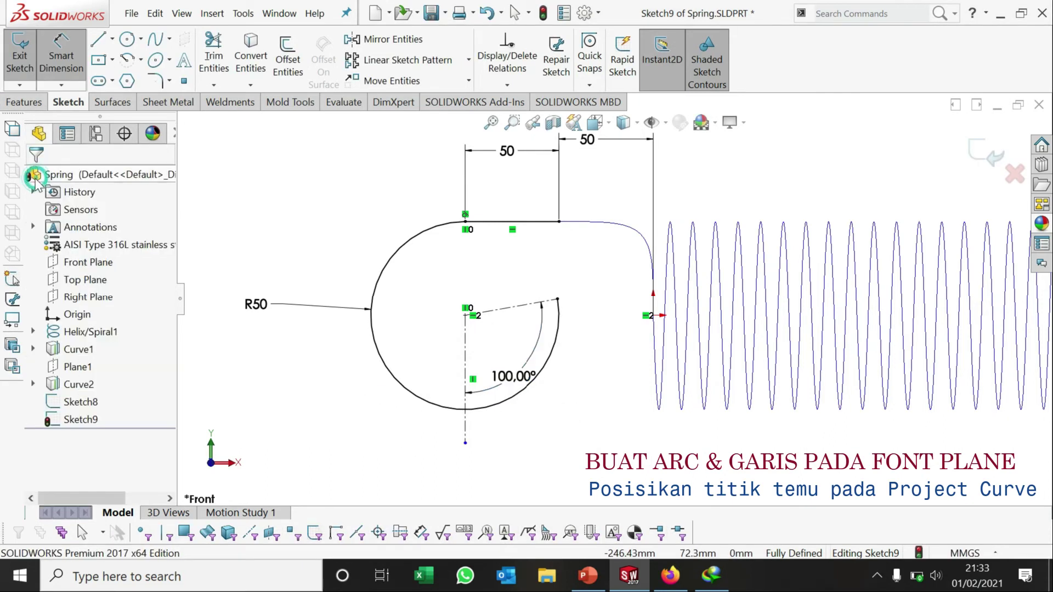
# Step: Exit Sketch9 and orbit to a 3D view showing hook sketches at both spring ends
pyautogui.press('f')
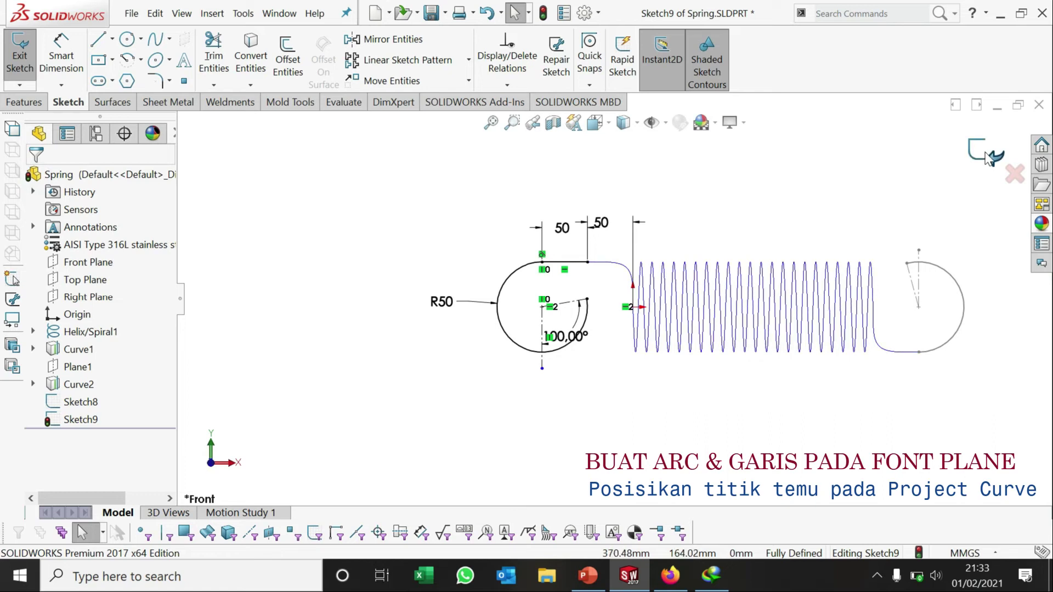
pyautogui.click(986, 155)
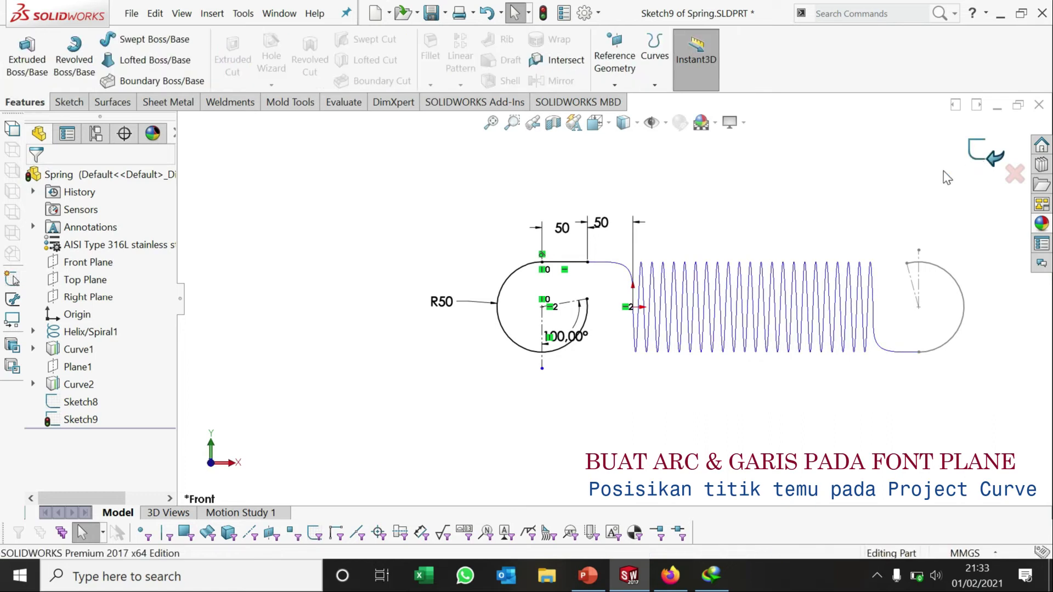
pyautogui.click(789, 237)
pyautogui.moveTo(672, 295)
pyautogui.mouseDown(button='middle')
pyautogui.moveTo(684, 298)
pyautogui.moveTo(542, 297)
pyautogui.moveTo(528, 206)
pyautogui.moveTo(568, 270)
pyautogui.moveTo(561, 314)
pyautogui.moveTo(580, 263)
pyautogui.moveTo(599, 293)
pyautogui.moveTo(587, 329)
pyautogui.moveTo(578, 278)
pyautogui.moveTo(522, 327)
pyautogui.moveTo(564, 298)
pyautogui.moveTo(441, 335)
pyautogui.moveTo(768, 321)
pyautogui.moveTo(732, 348)
pyautogui.moveTo(536, 271)
pyautogui.mouseUp(button='middle')
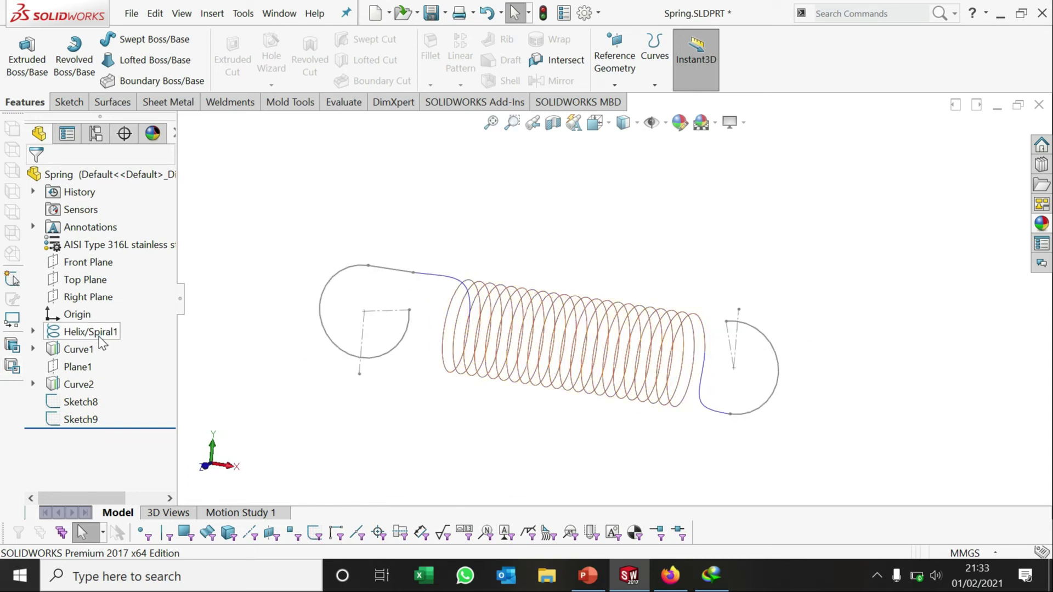
pyautogui.click(100, 336)
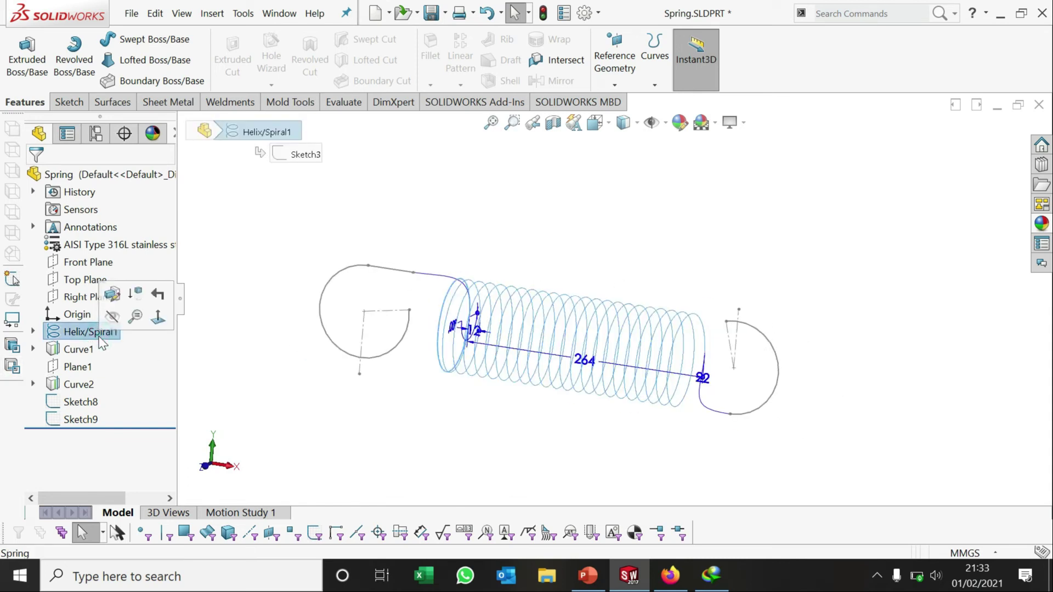
# Step: Combine Helix/Spiral1, Curve1, Curve2, Sketch8 and Sketch9 into the composite curve CompCurve1
pyautogui.keyDown('ctrl'); pyautogui.click(83, 354); pyautogui.keyUp('ctrl')
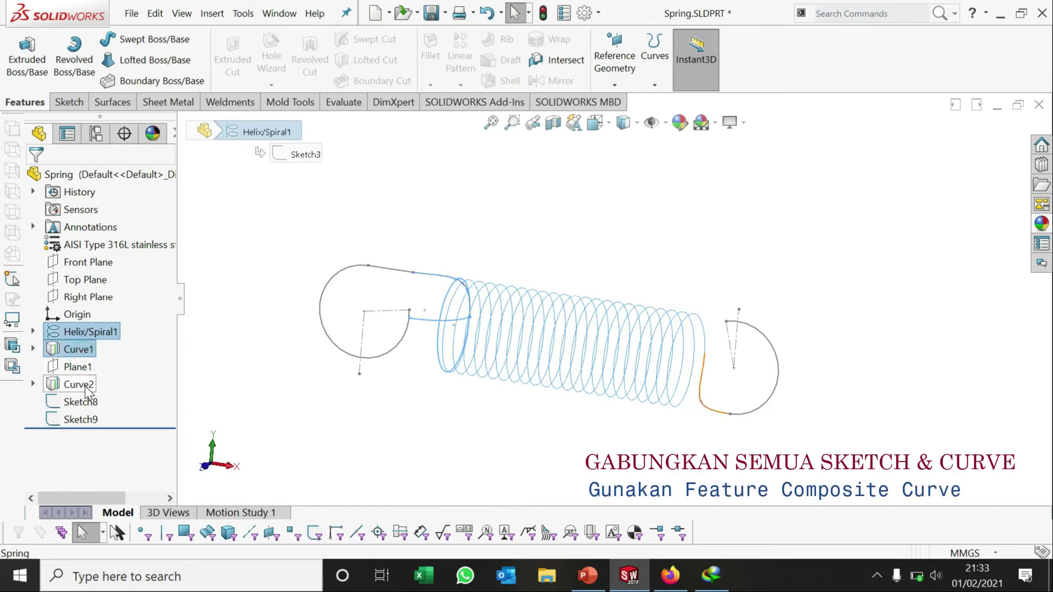
pyautogui.keyDown('ctrl'); pyautogui.click(82, 384); pyautogui.keyUp('ctrl')
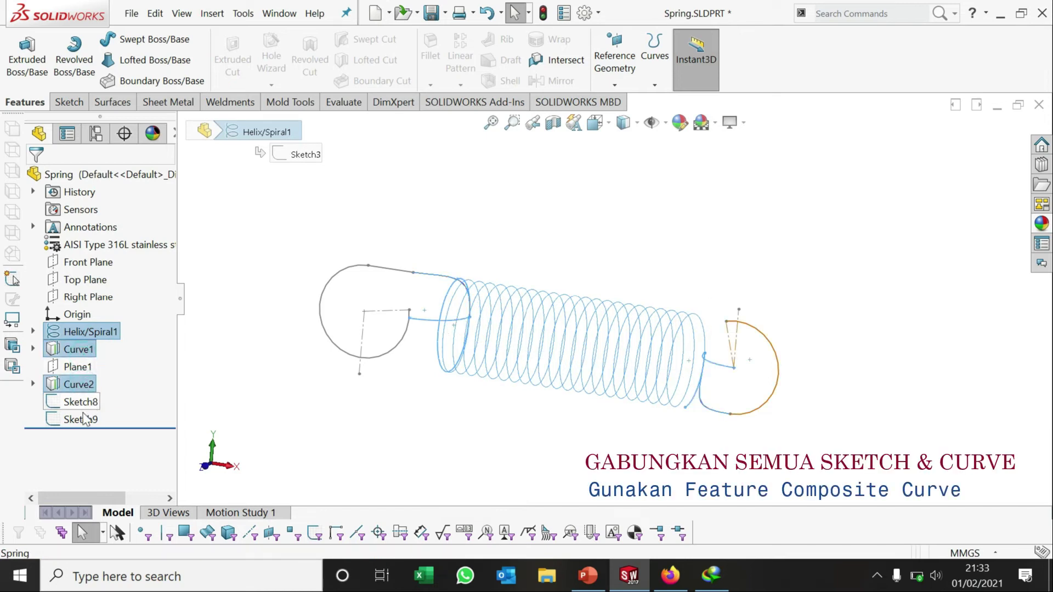
pyautogui.keyDown('ctrl'); pyautogui.click(84, 406); pyautogui.keyUp('ctrl')
pyautogui.keyDown('ctrl'); pyautogui.click(83, 419); pyautogui.keyUp('ctrl')
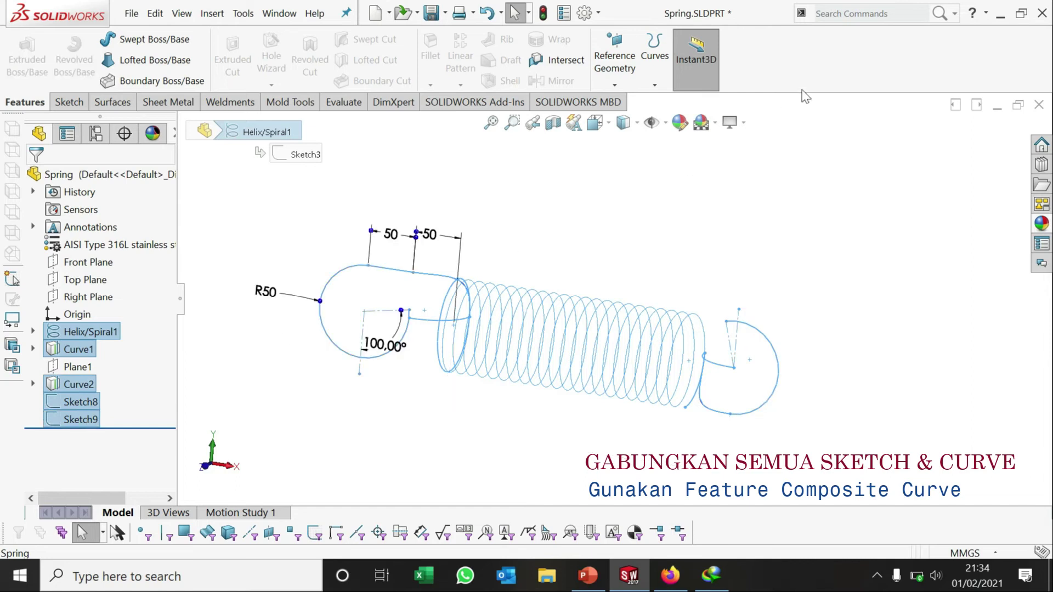
pyautogui.click(655, 85)
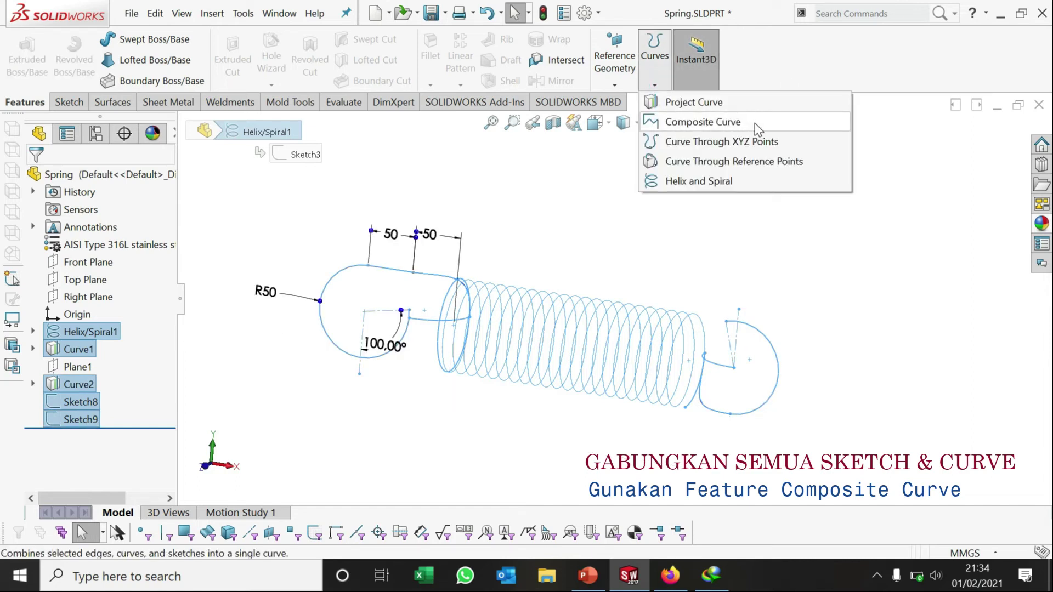
pyautogui.click(704, 122)
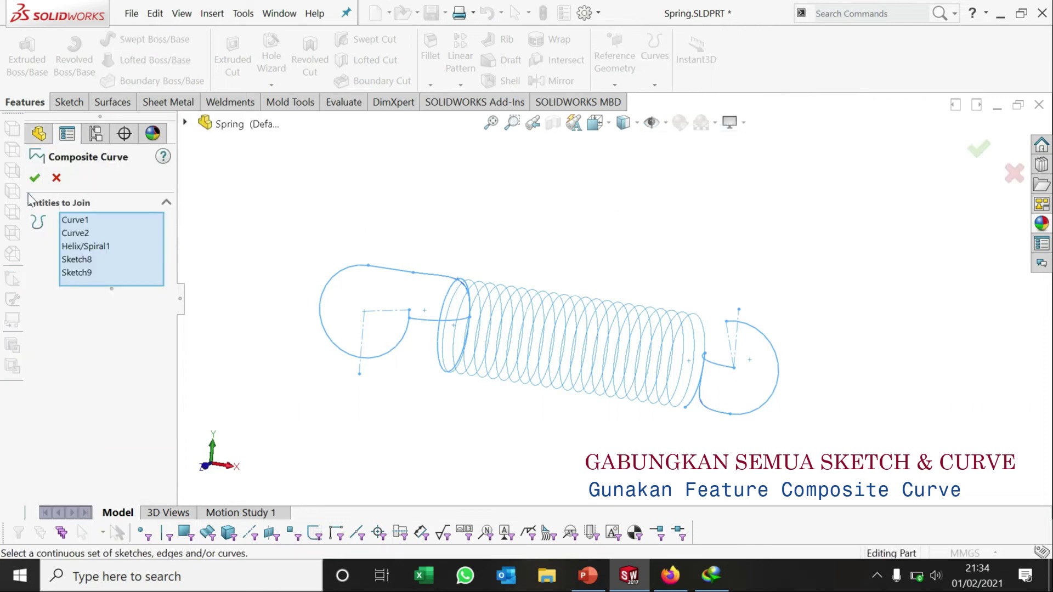
pyautogui.click(42, 178)
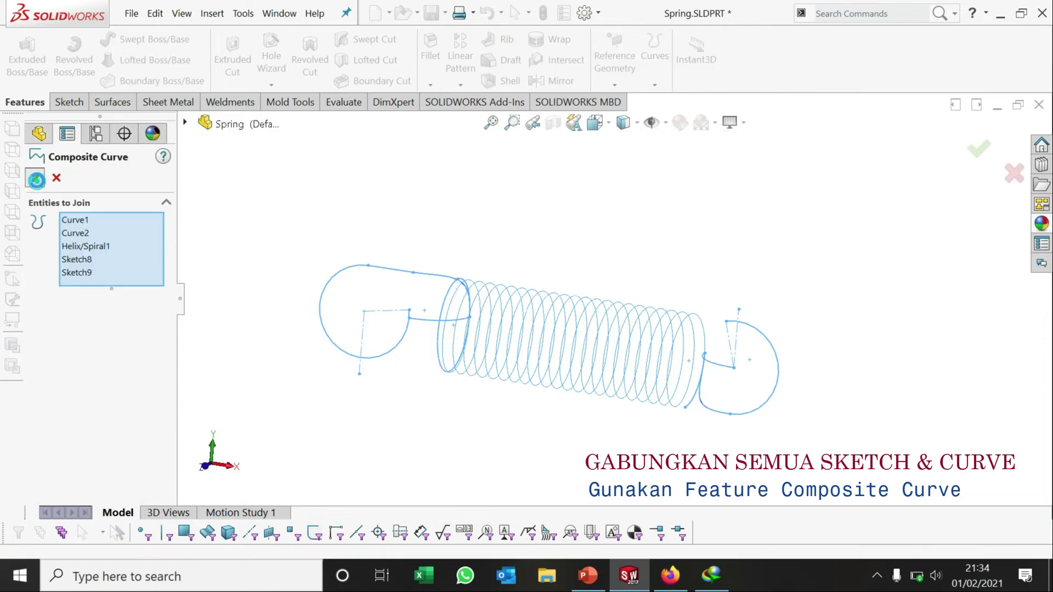
pyautogui.click(789, 281)
pyautogui.click(762, 335)
pyautogui.click(800, 329)
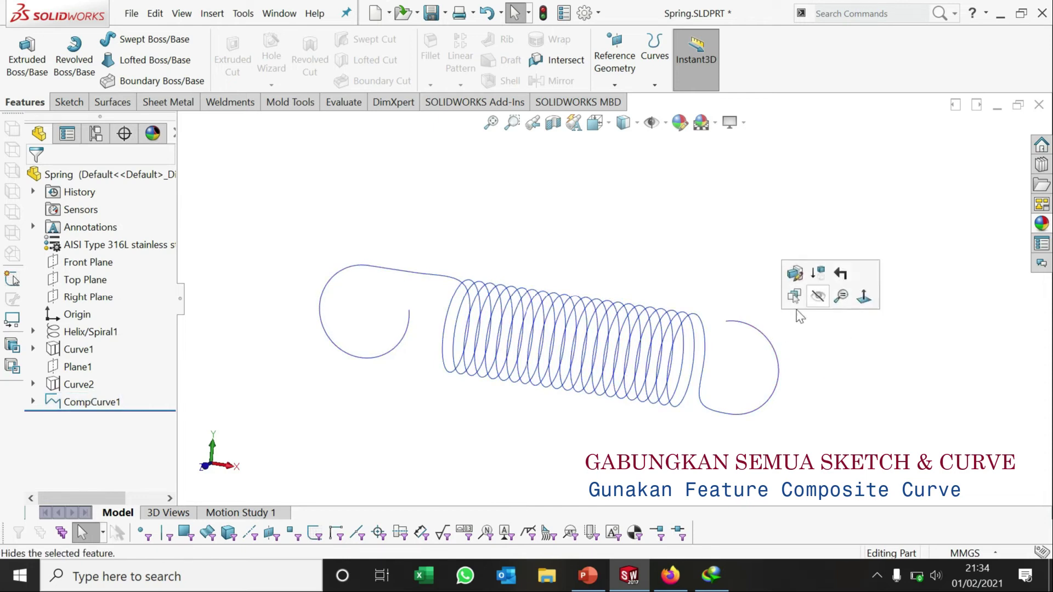
# Step: Create Plane2 perpendicular to the spring curve at the hook's end point
pyautogui.click(751, 333)
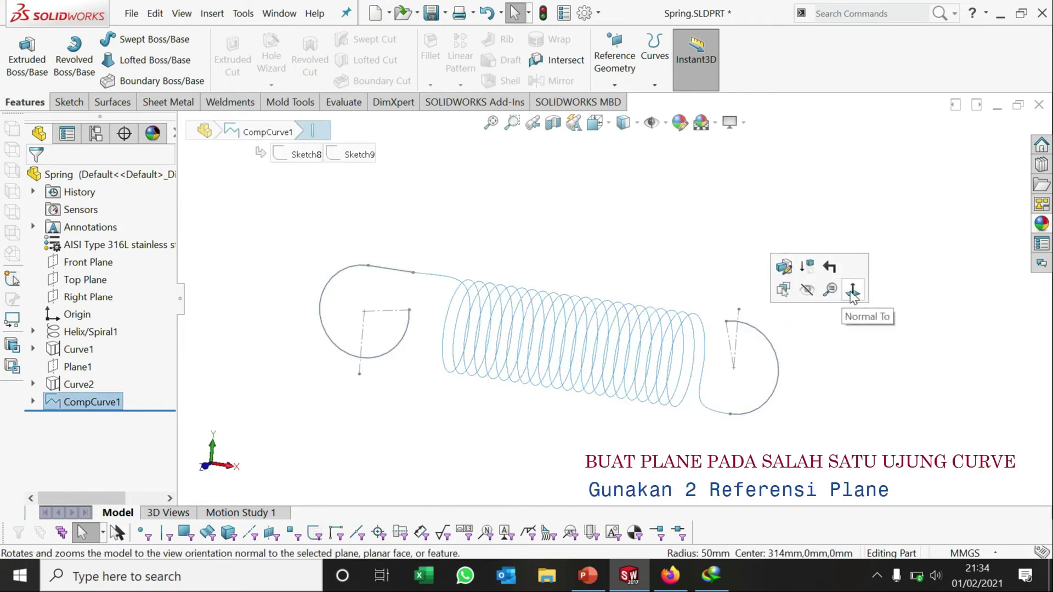
pyautogui.click(614, 71)
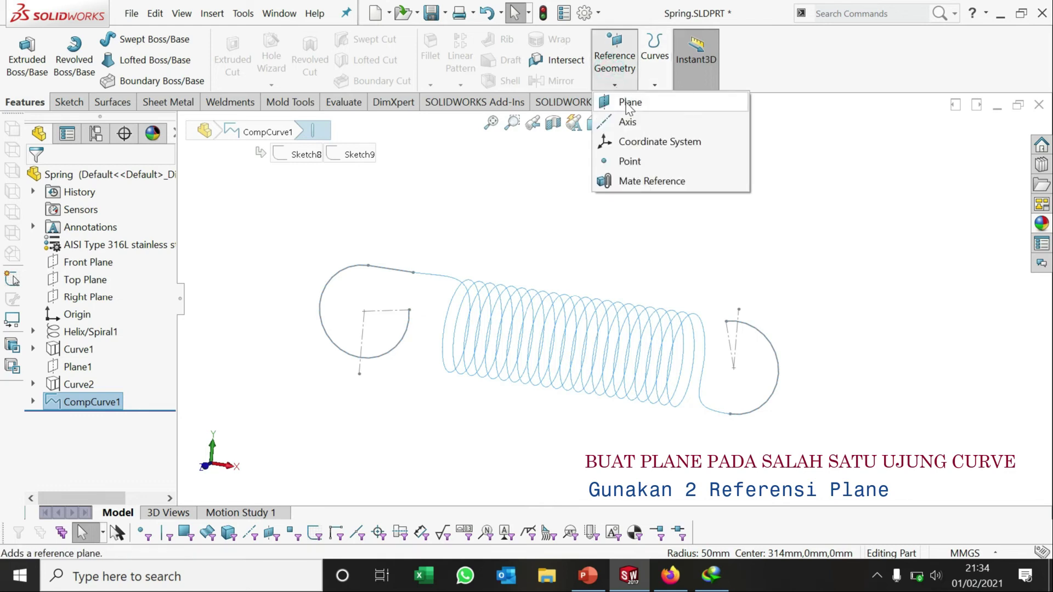
pyautogui.click(629, 105)
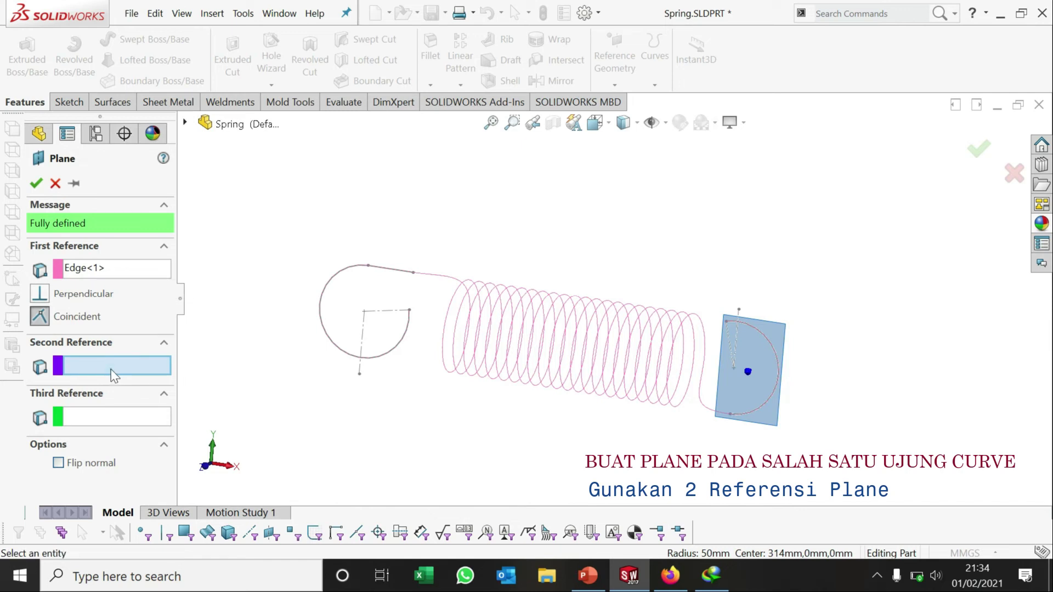
pyautogui.scroll(-2, 733, 336)
pyautogui.scroll(-2, 606, 322)
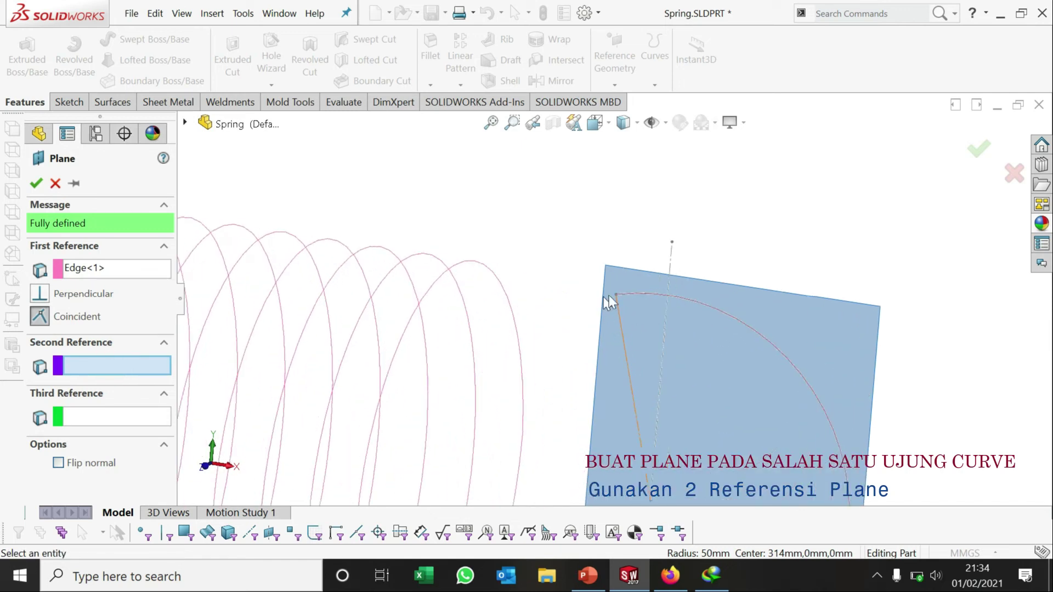
pyautogui.click(616, 296)
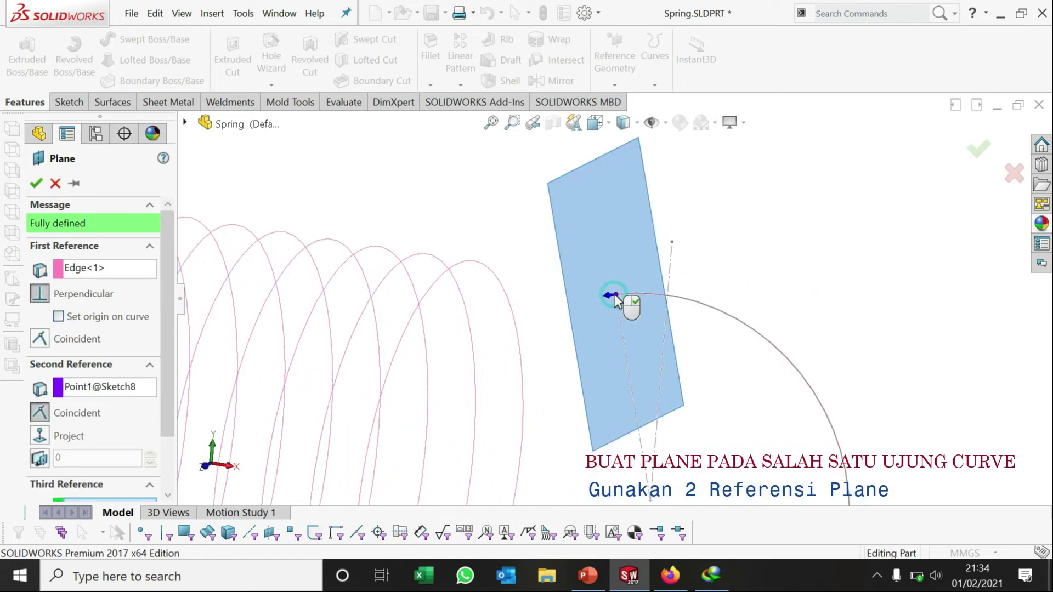
pyautogui.click(36, 183)
pyautogui.moveTo(811, 266)
pyautogui.mouseDown(button='middle')
pyautogui.moveTo(651, 294)
pyautogui.moveTo(690, 307)
pyautogui.mouseUp(button='middle')
# Step: Start a new sketch on Plane2 with the Circle tool active
pyautogui.click(484, 265)
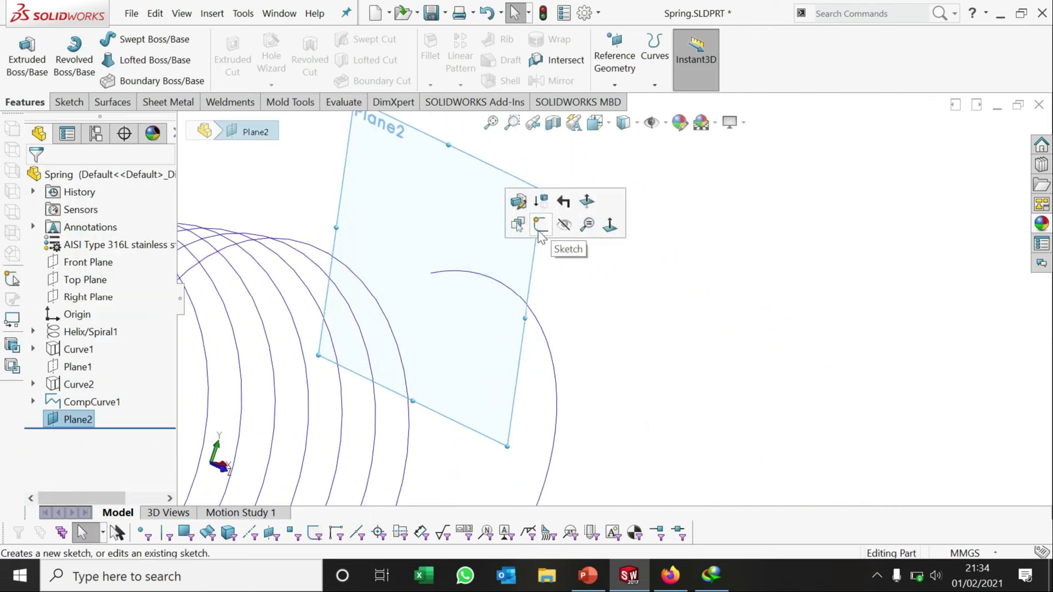
pyautogui.click(539, 227)
pyautogui.click(127, 41)
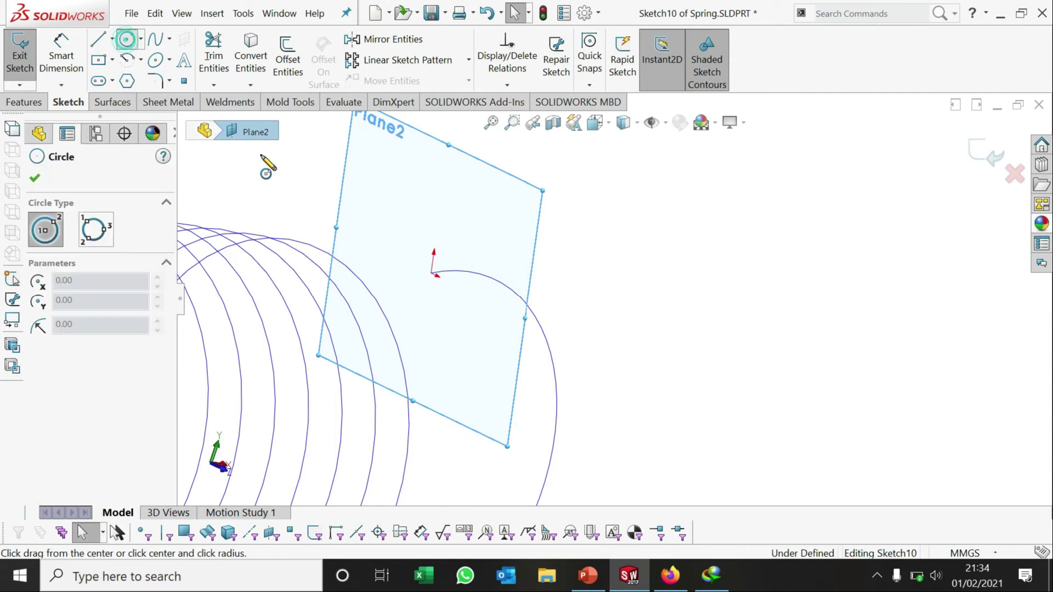
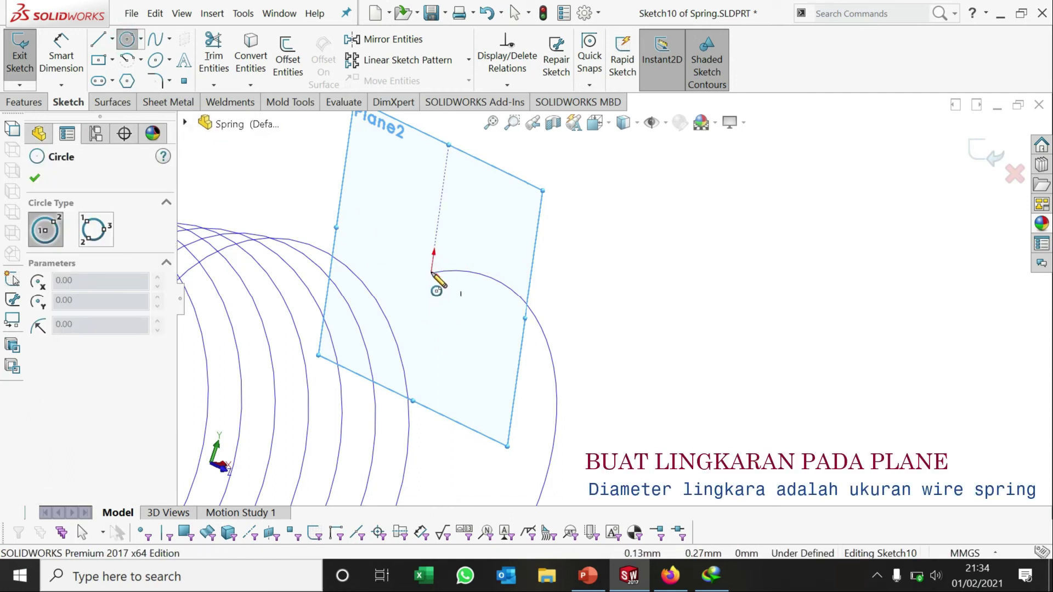
# Step: Draw a circle on Plane2 at the spring path's end and place a diameter dimension
pyautogui.click(432, 272)
pyautogui.click(459, 307)
pyautogui.click(60, 55)
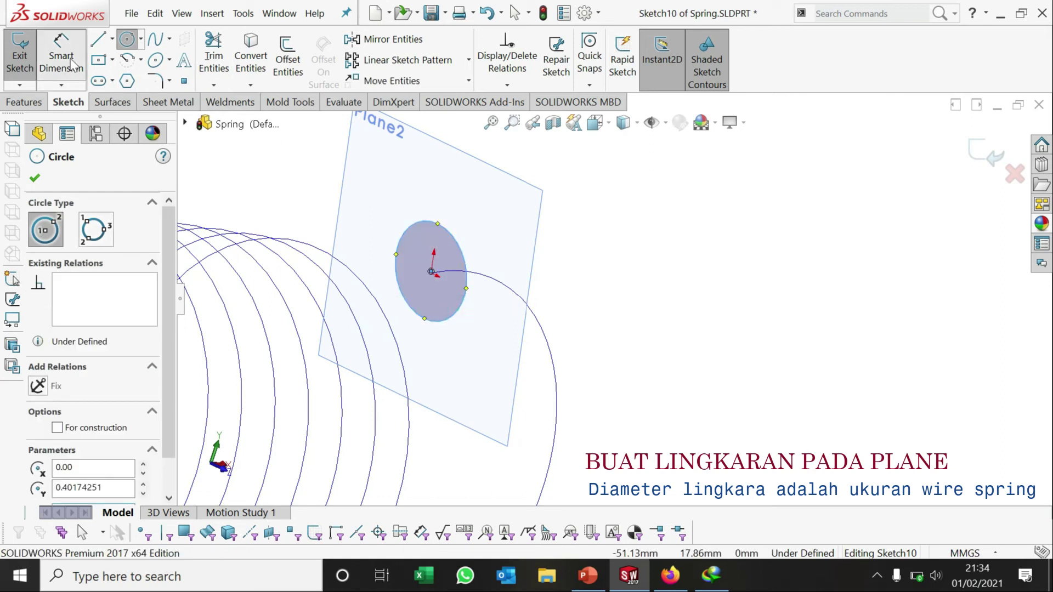
pyautogui.click(443, 231)
pyautogui.click(443, 198)
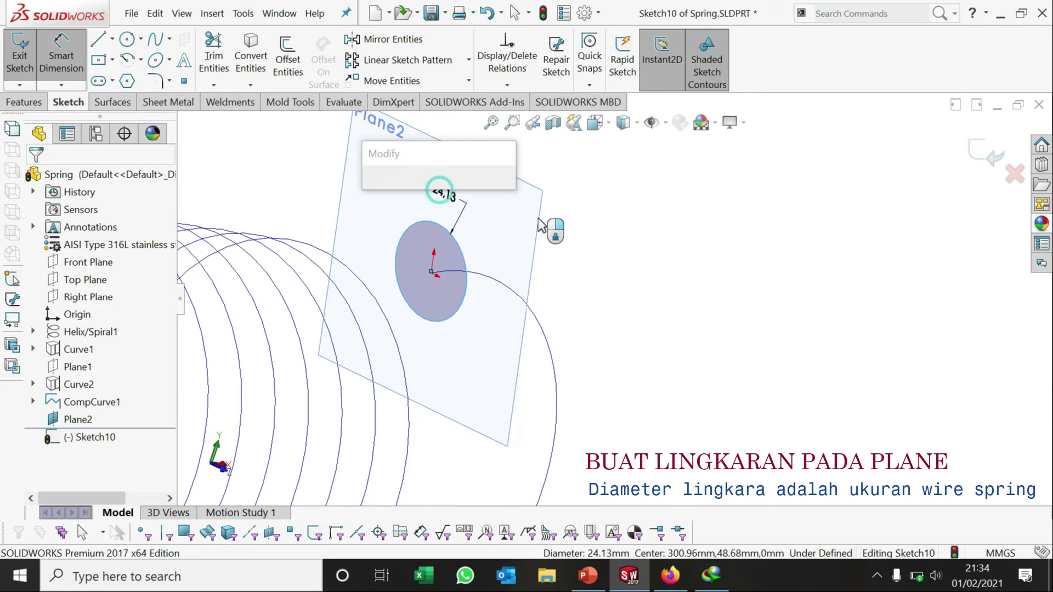
# Step: Set the circle's diameter dimension to 10 mm
pyautogui.write('10')
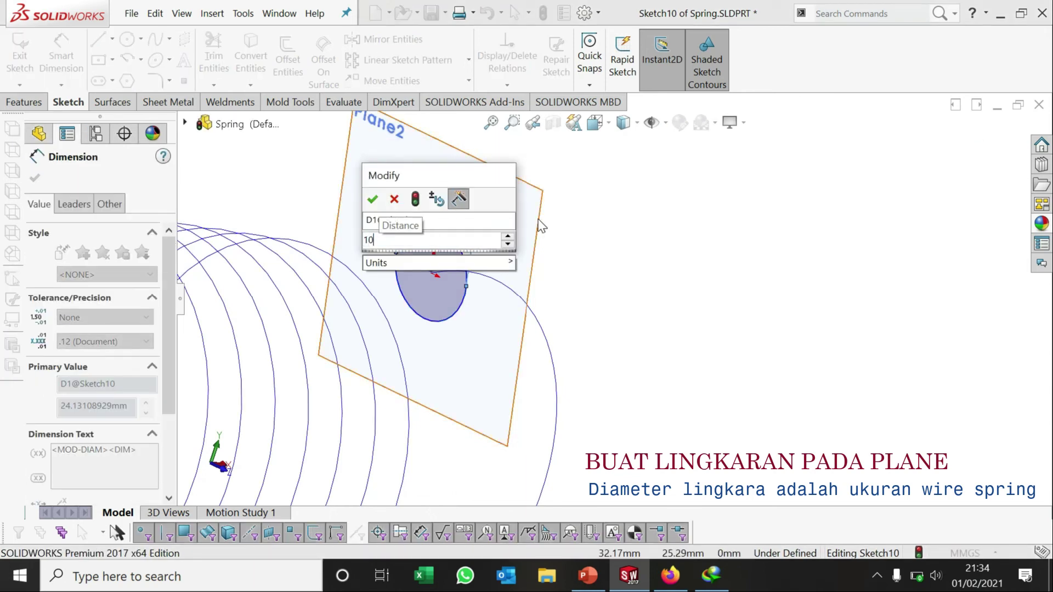
pyautogui.scroll(-5, 536, 225)
pyautogui.press('Return')
pyautogui.scroll(5, 583, 279)
pyautogui.scroll(-2, 827, 275)
pyautogui.scroll(-3, 827, 312)
pyautogui.scroll(-2, 771, 332)
pyautogui.scroll(-1, 789, 340)
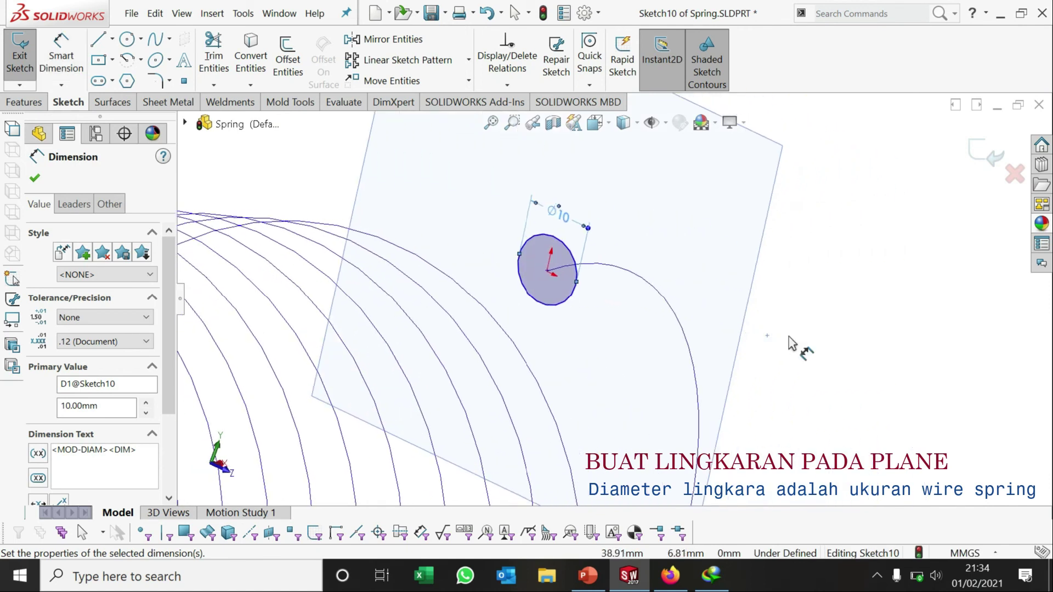
pyautogui.scroll(-3, 565, 285)
pyautogui.press('Escape')
# Step: Add a Pierce relation between the circle's centre point and CompCurve1
pyautogui.moveTo(556, 268)
pyautogui.mouseDown()
pyautogui.moveTo(542, 241)
pyautogui.moveTo(532, 281)
pyautogui.mouseUp()
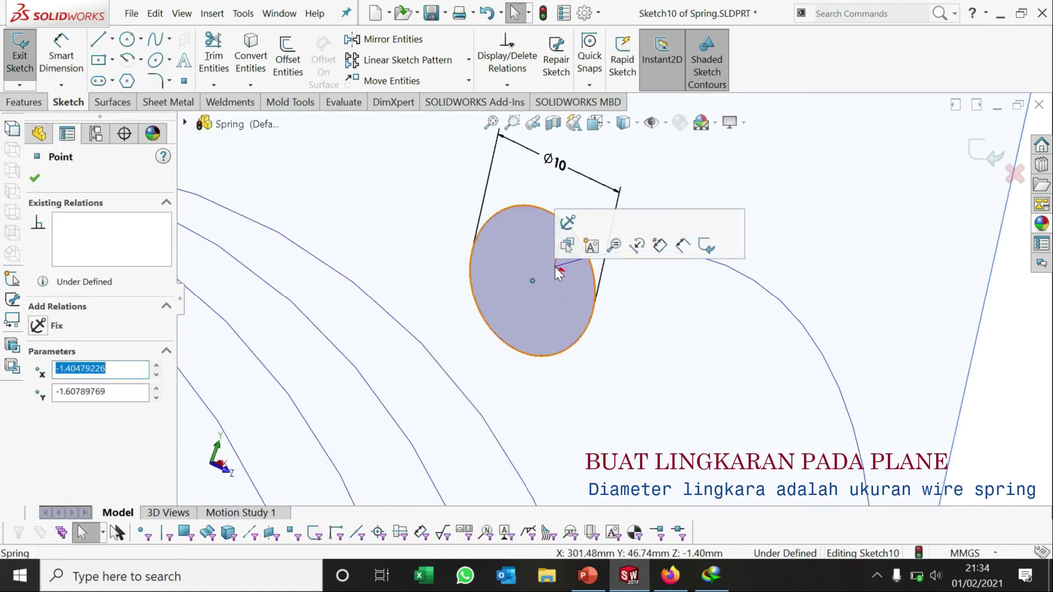
pyautogui.click(555, 267)
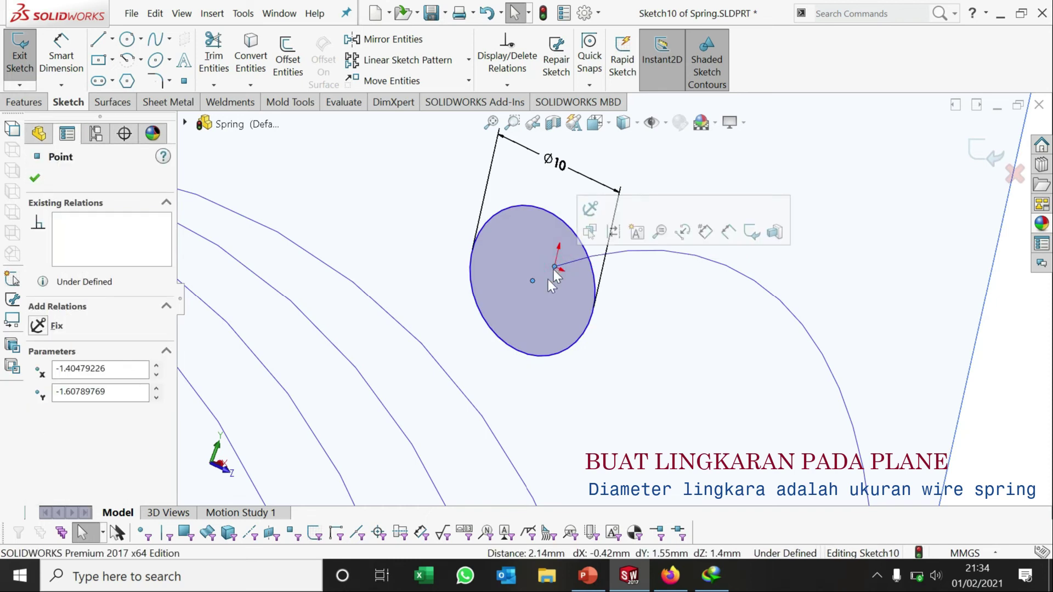
pyautogui.press('Escape')
pyautogui.click(588, 269)
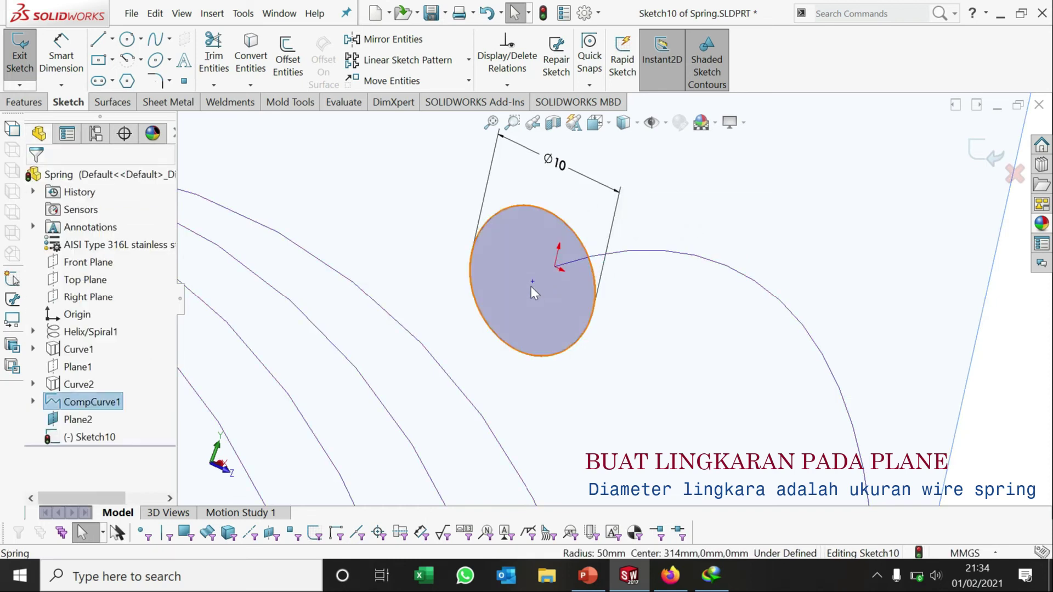
pyautogui.keyDown('ctrl'); pyautogui.click(532, 282); pyautogui.keyUp('ctrl')
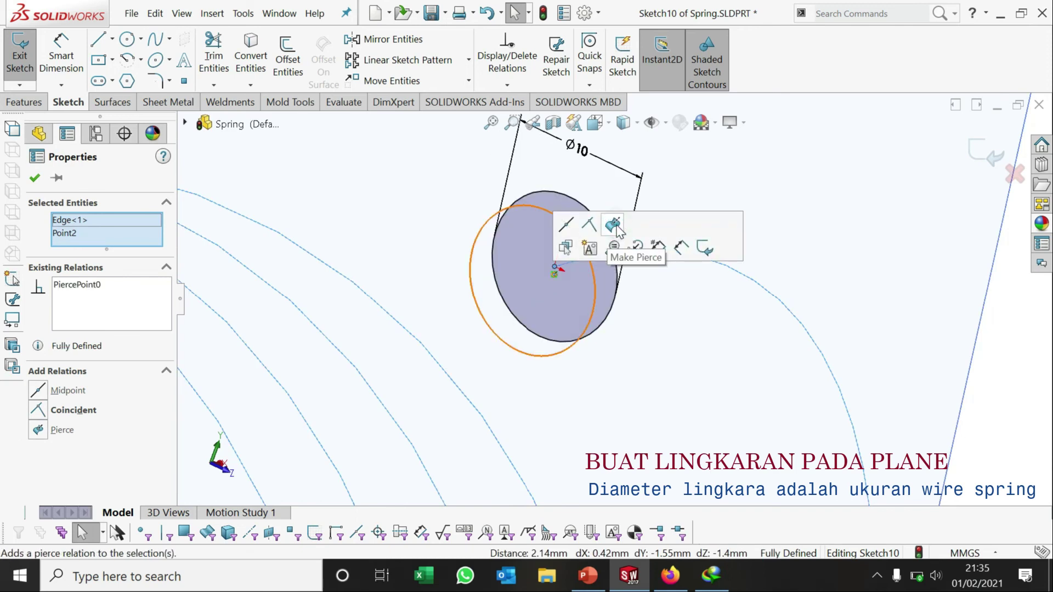
pyautogui.click(613, 224)
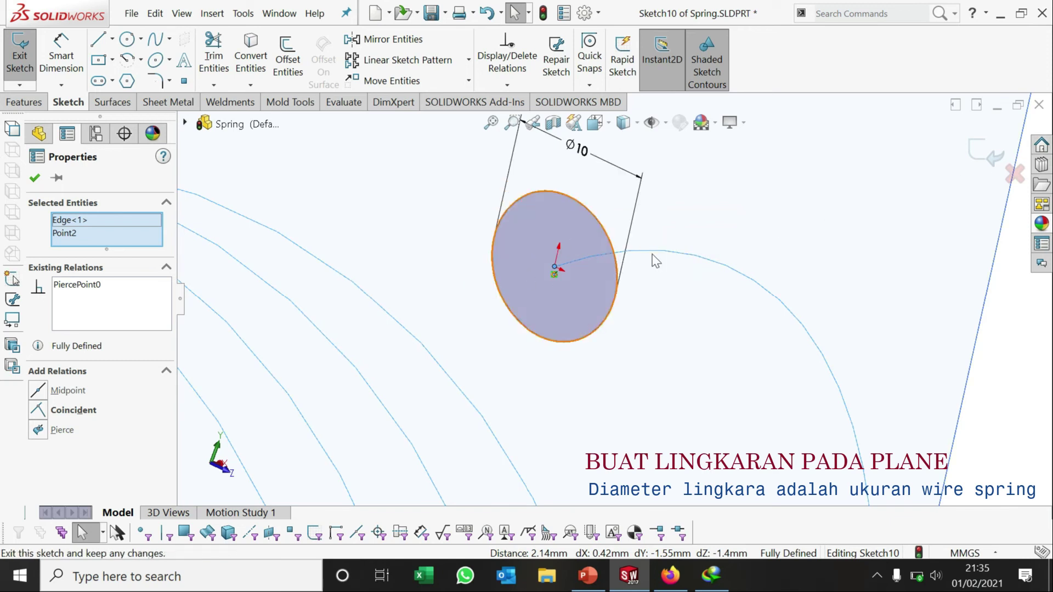
pyautogui.click(768, 214)
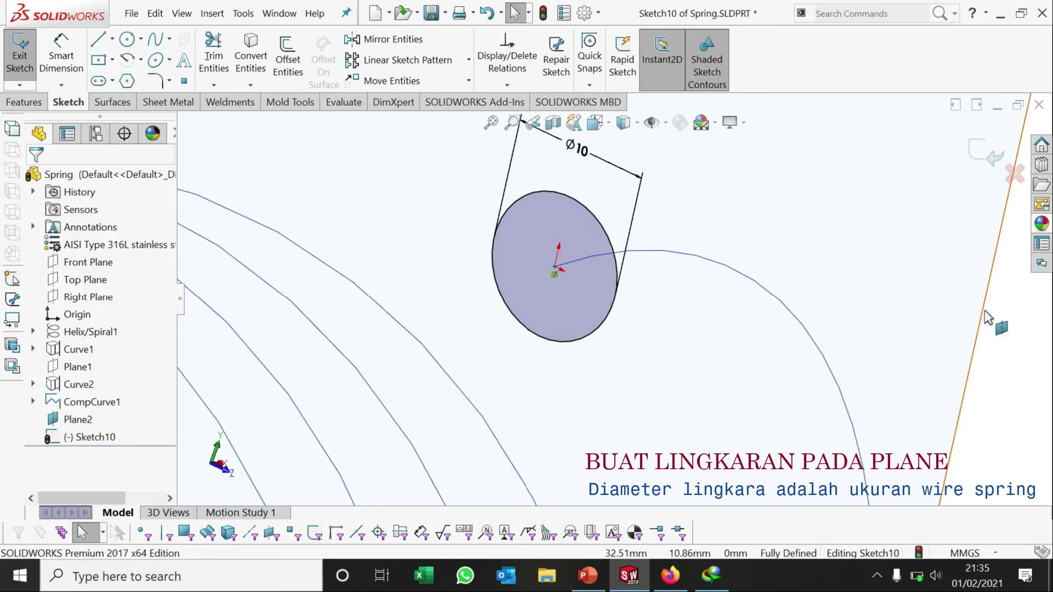
pyautogui.rightClick(768, 239)
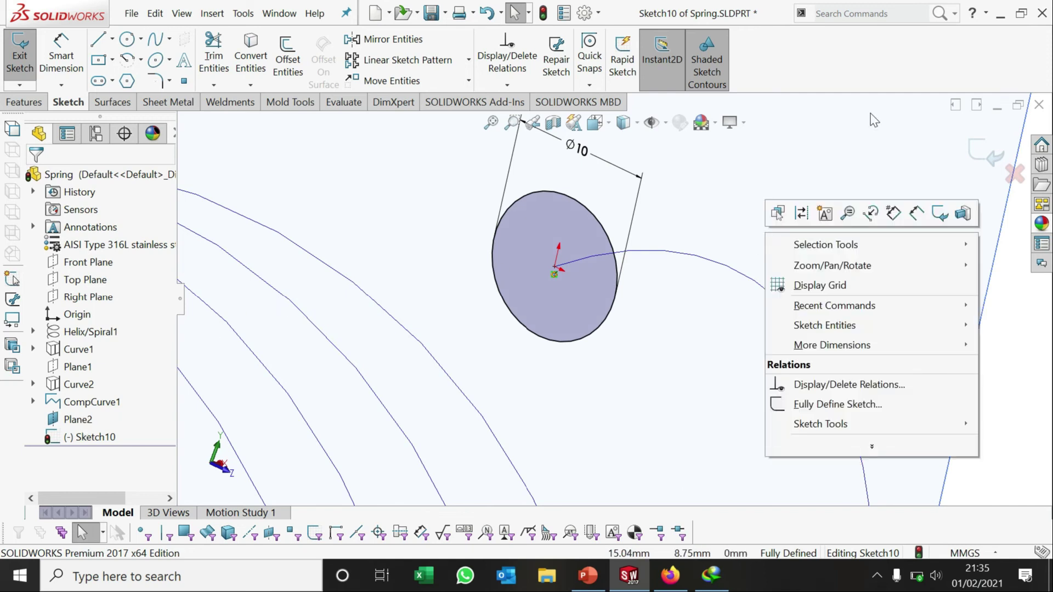
# Step: Exit the circle sketch and hide Plane2
pyautogui.click(984, 159)
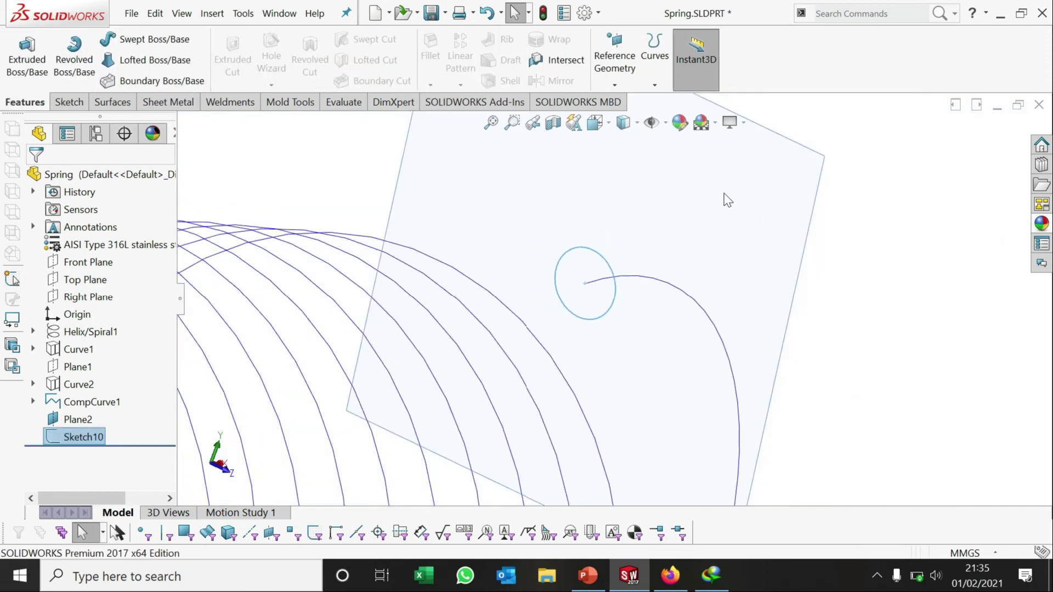
pyautogui.click(82, 420)
pyautogui.rightClick(83, 421)
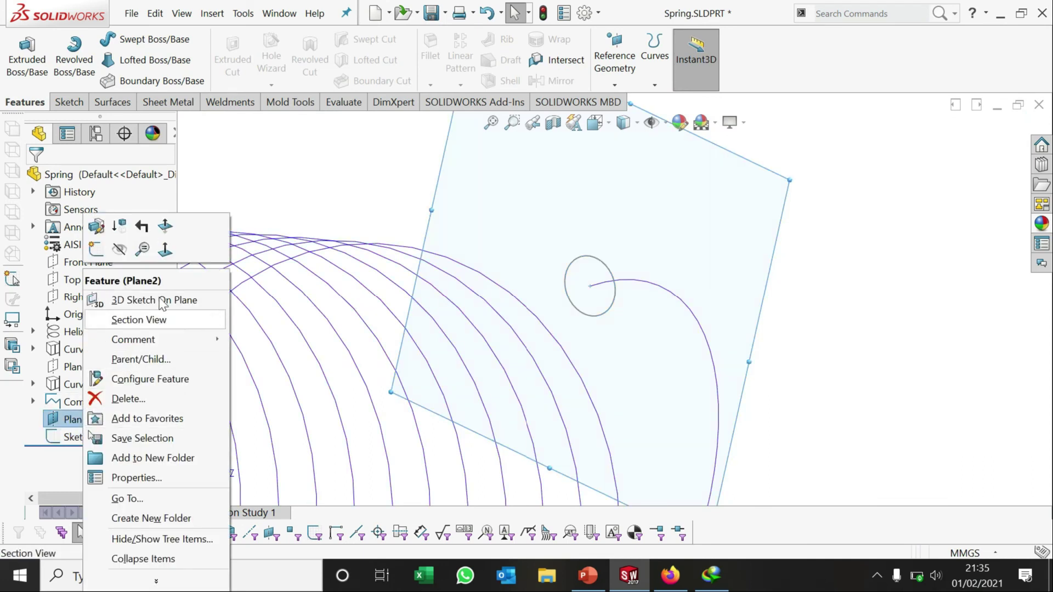
pyautogui.click(563, 181)
# Step: Switch to the Trimetric view to see the whole spring path
pyautogui.moveTo(564, 176)
pyautogui.mouseDown(button='middle')
pyautogui.moveTo(562, 335)
pyautogui.moveTo(582, 392)
pyautogui.moveTo(505, 277)
pyautogui.moveTo(559, 204)
pyautogui.moveTo(500, 339)
pyautogui.moveTo(479, 249)
pyautogui.moveTo(461, 263)
pyautogui.moveTo(496, 299)
pyautogui.mouseUp(button='middle')
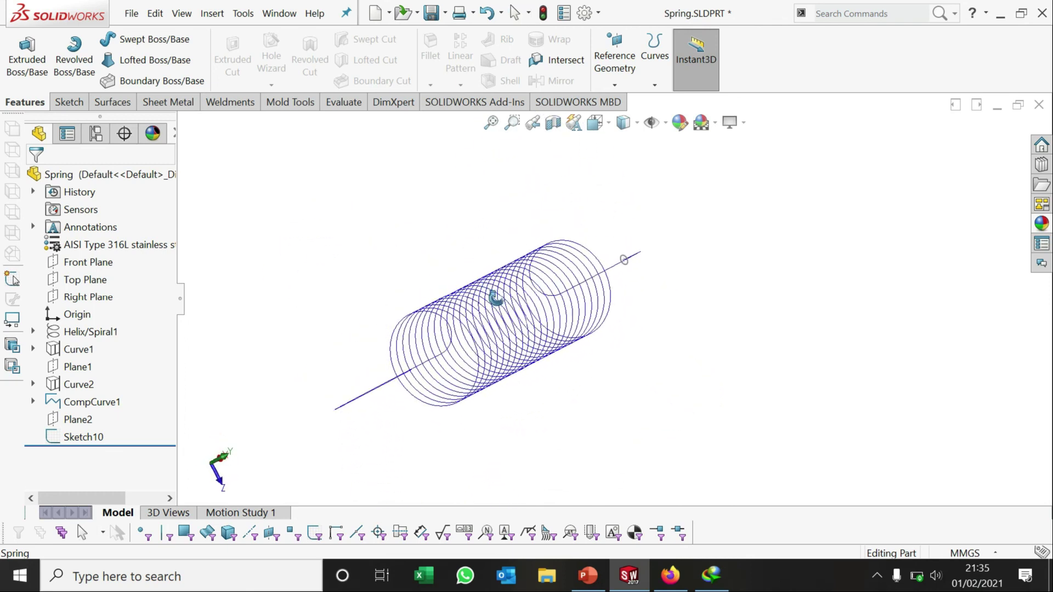
pyautogui.scroll(3, 500, 300)
pyautogui.press('space')
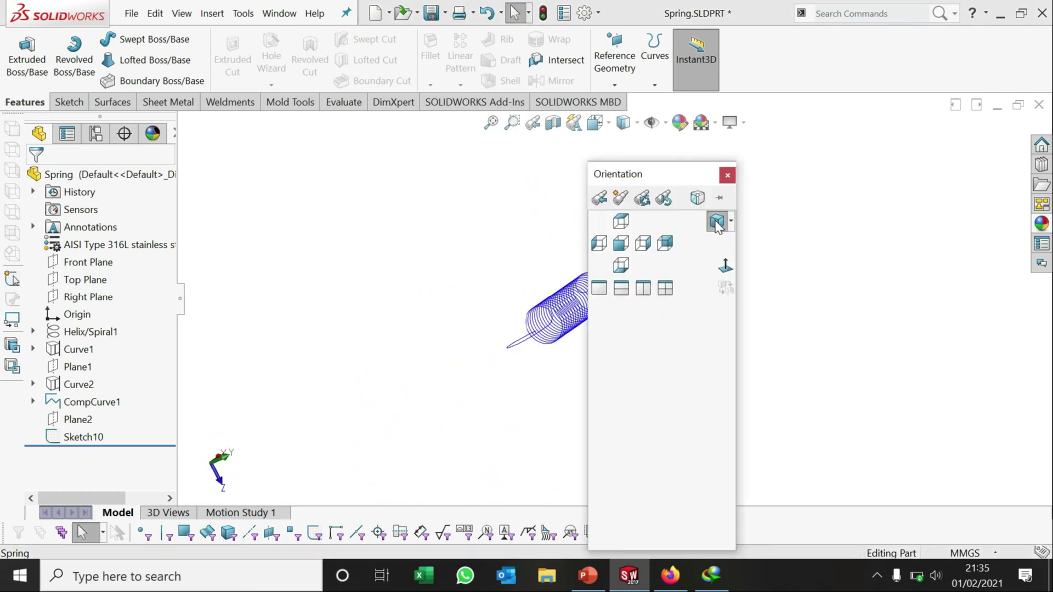
pyautogui.click(716, 223)
pyautogui.scroll(-3, 793, 313)
pyautogui.scroll(1, 606, 255)
pyautogui.scroll(-1, 427, 248)
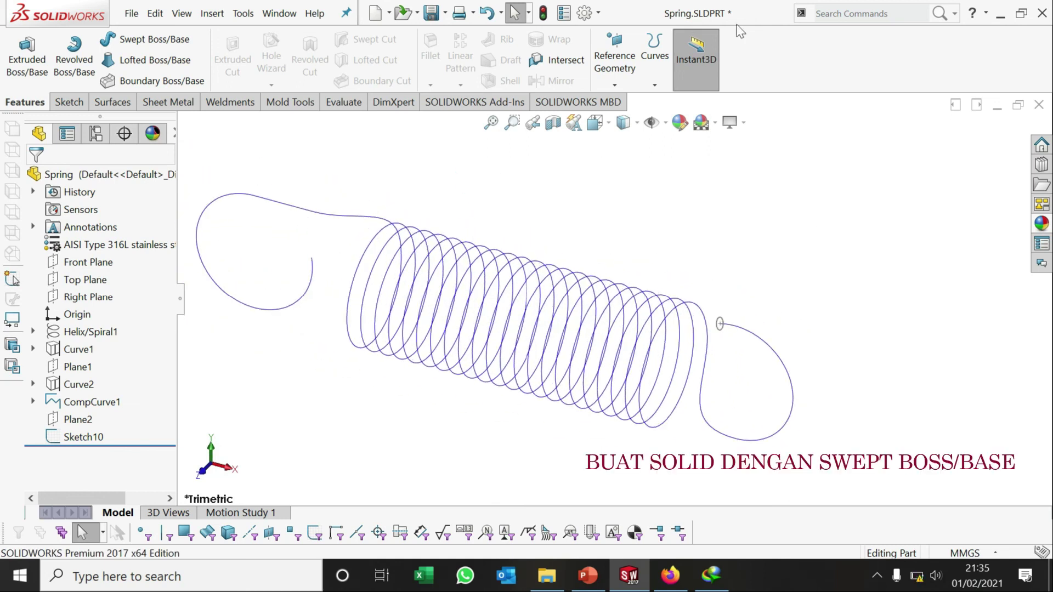
pyautogui.scroll(1, 709, 305)
pyautogui.scroll(-1, 697, 296)
pyautogui.scroll(1, 697, 296)
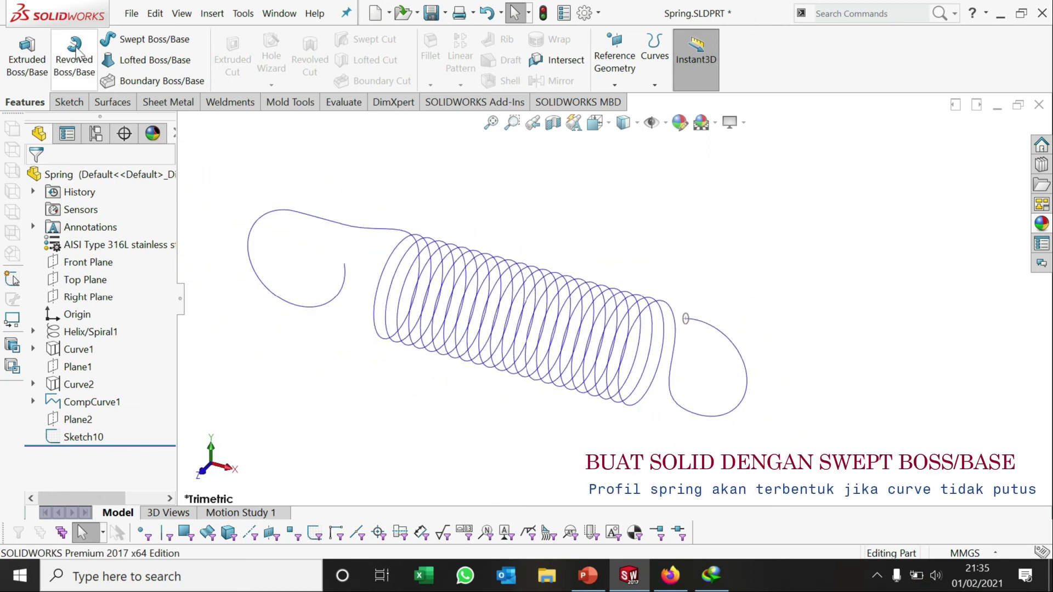
# Step: Create a Swept Boss/Base with Sketch10 as profile and CompCurve1 as path
pyautogui.click(197, 41)
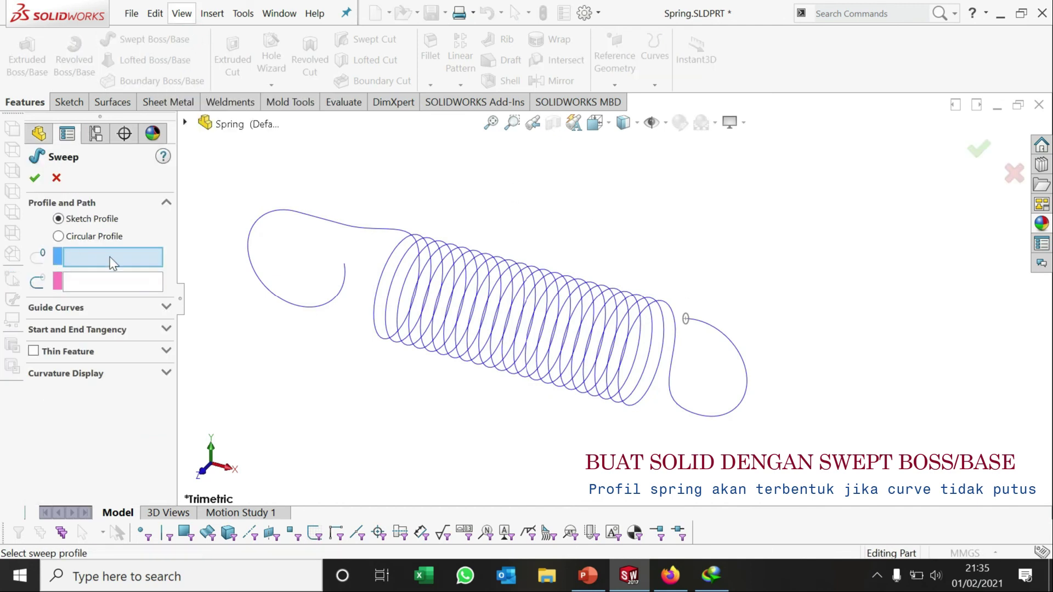
pyautogui.click(686, 319)
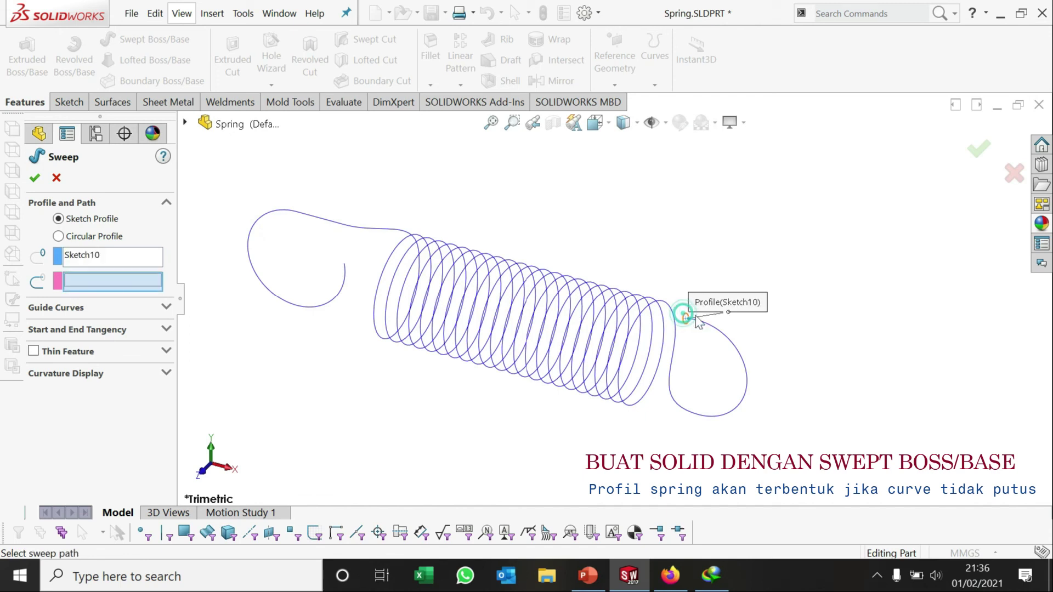
pyautogui.click(721, 332)
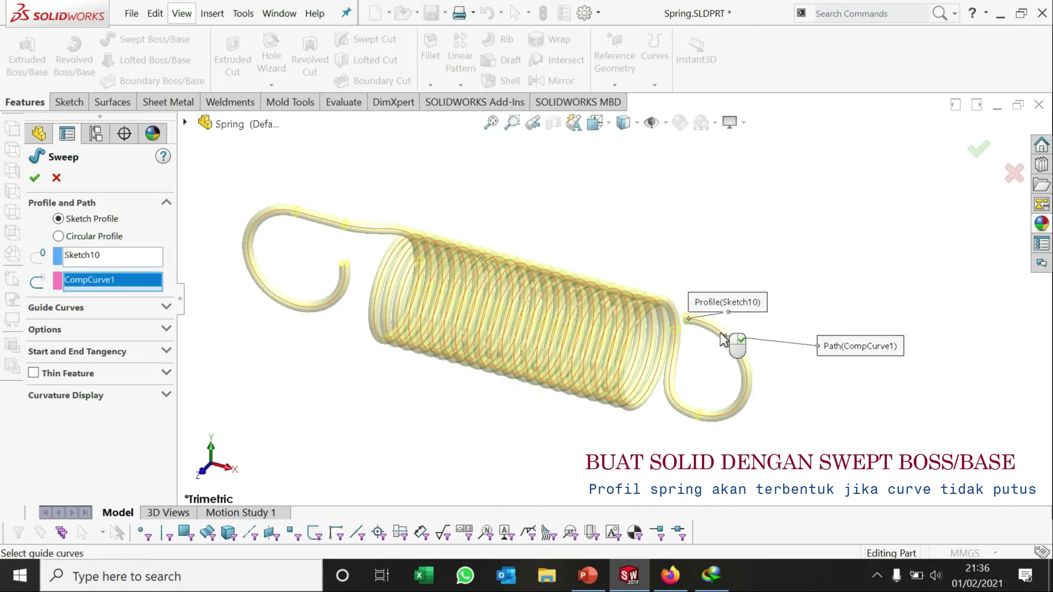
pyautogui.click(34, 176)
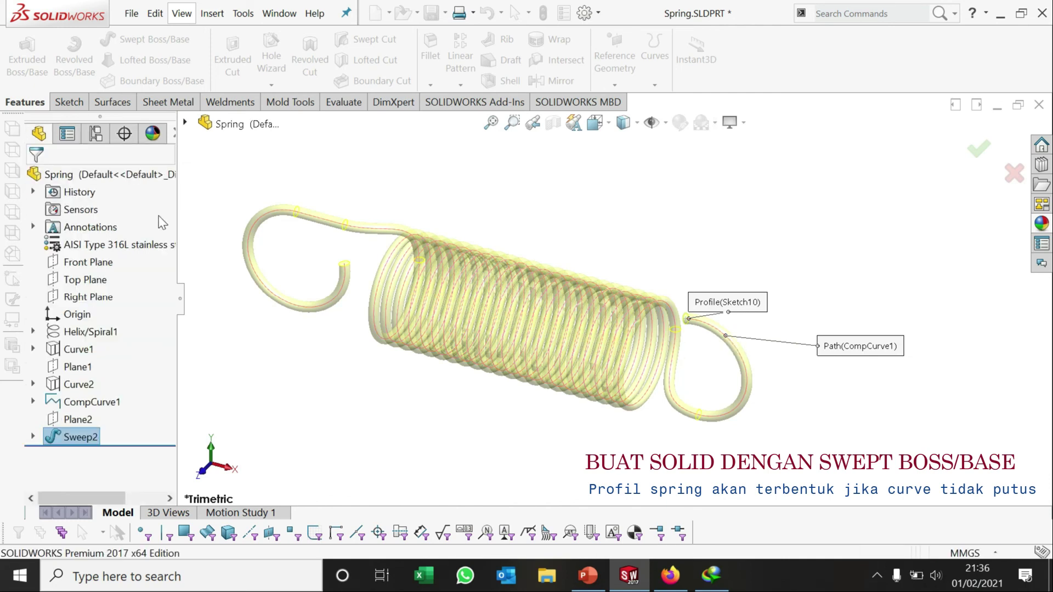
# Step: Hide CompCurve1, rotate the spring, and show the part's appearances list
pyautogui.rightClick(88, 402)
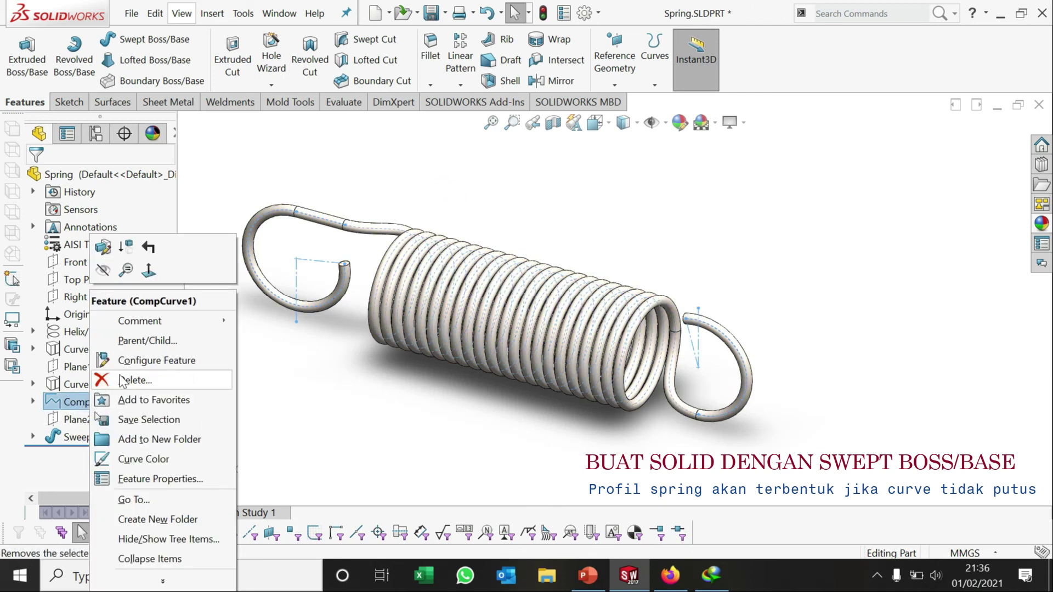
pyautogui.click(102, 269)
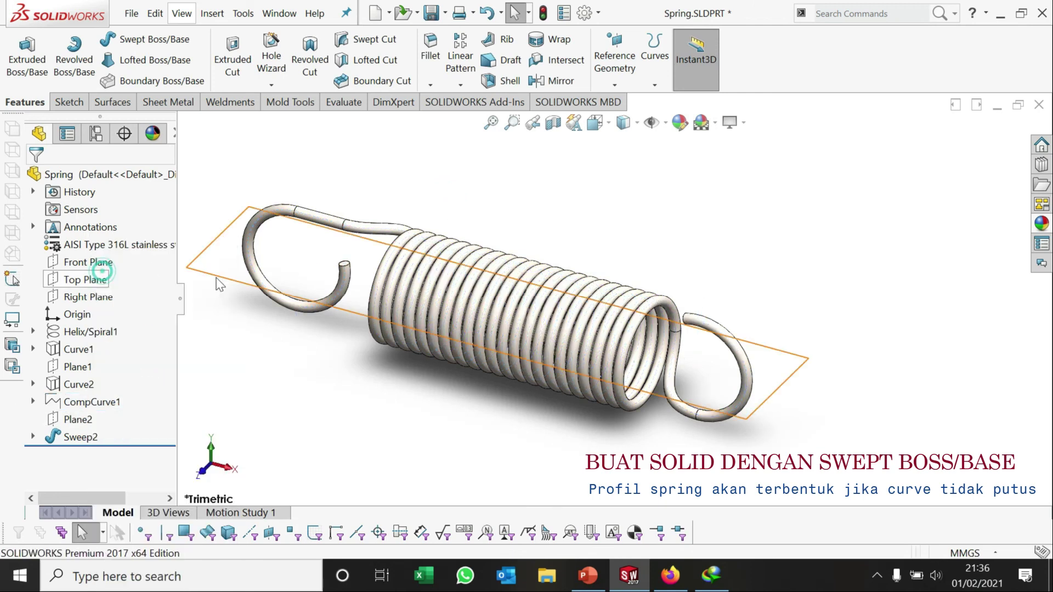
pyautogui.scroll(3, 499, 239)
pyautogui.scroll(-5, 499, 240)
pyautogui.scroll(4, 499, 241)
pyautogui.moveTo(570, 286)
pyautogui.mouseDown(button='middle')
pyautogui.moveTo(595, 320)
pyautogui.moveTo(587, 212)
pyautogui.moveTo(611, 349)
pyautogui.mouseUp(button='middle')
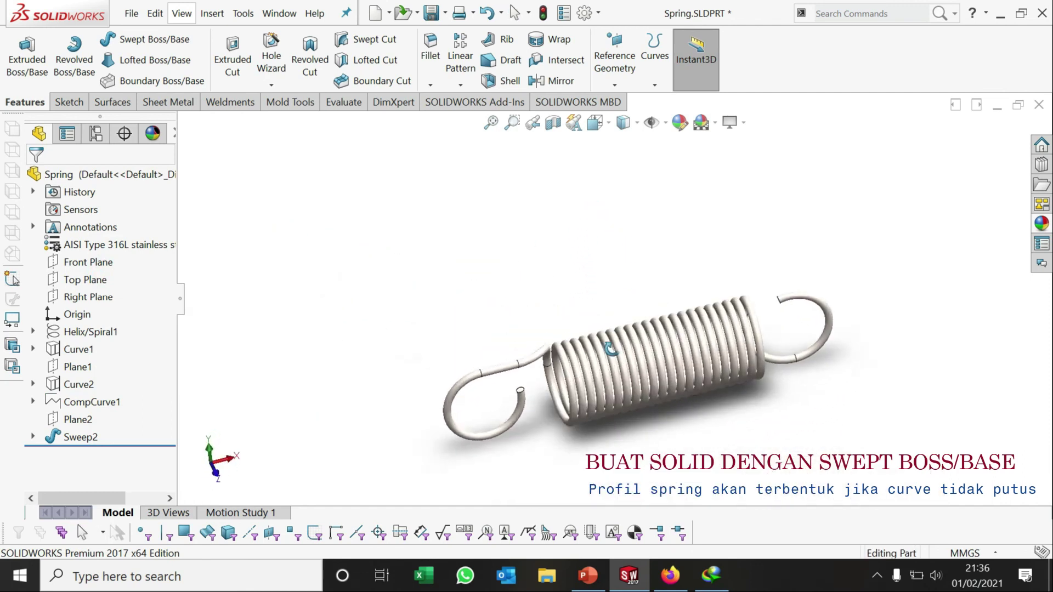
pyautogui.rightClick(125, 244)
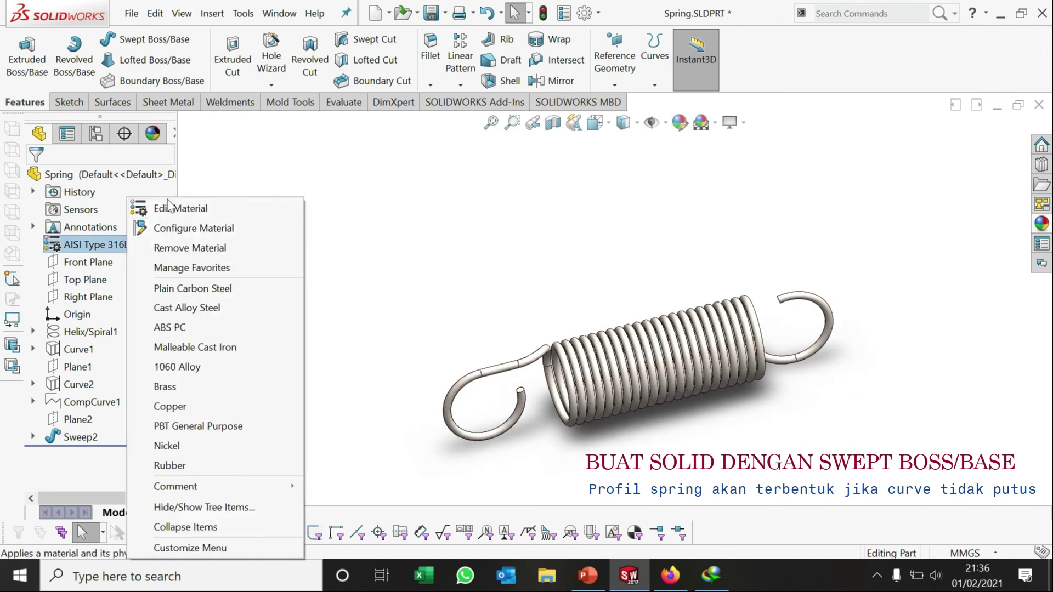
pyautogui.click(152, 137)
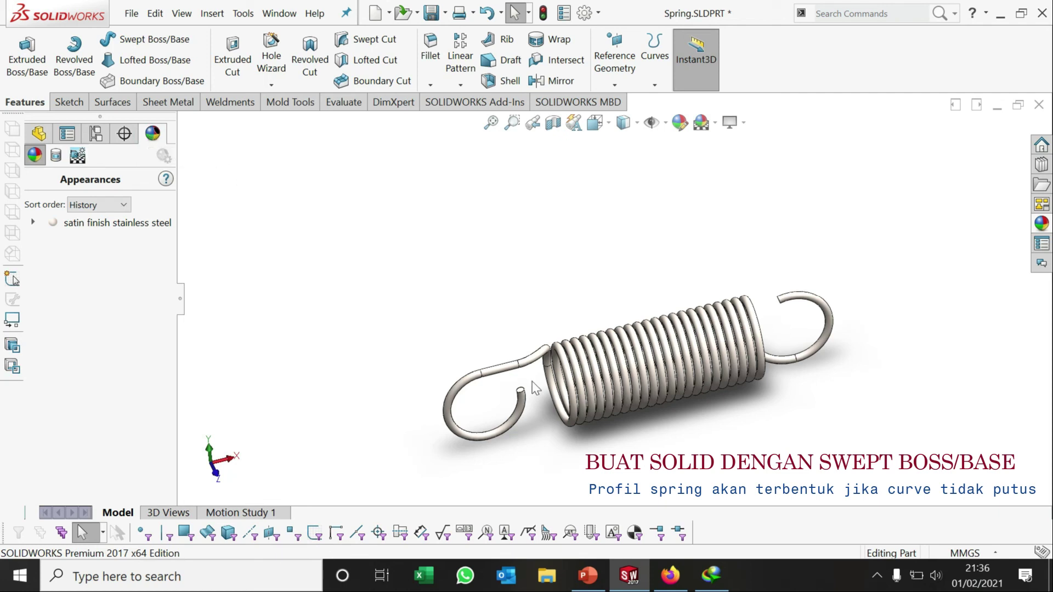
# Step: Apply a dark blue colour appearance to the whole Sweep2 feature
pyautogui.click(586, 379)
pyautogui.rightClick(586, 378)
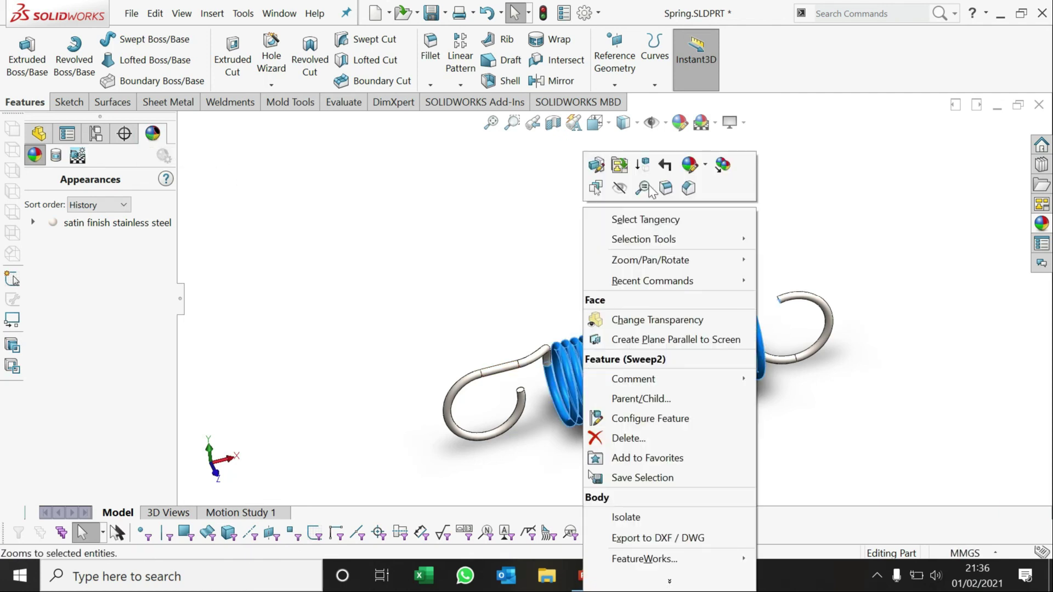
pyautogui.click(706, 165)
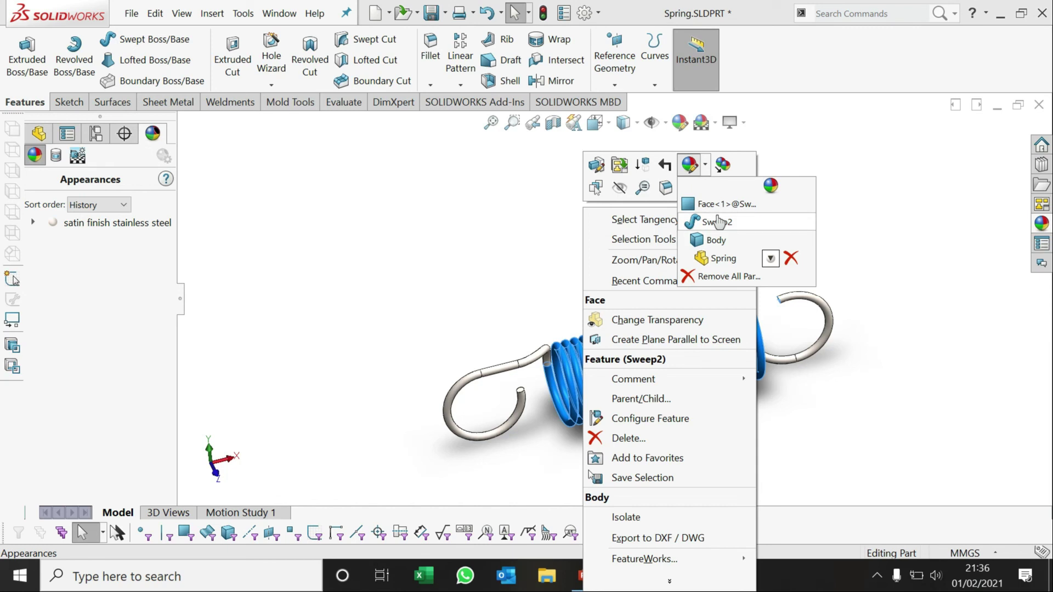
pyautogui.click(717, 221)
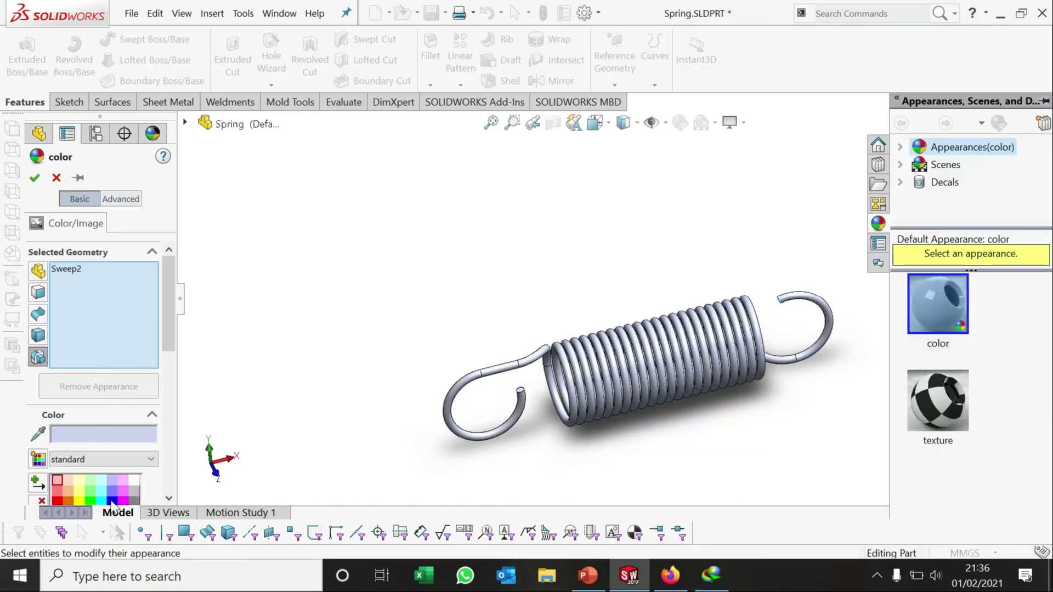
pyautogui.click(111, 501)
pyautogui.scroll(-3, 126, 439)
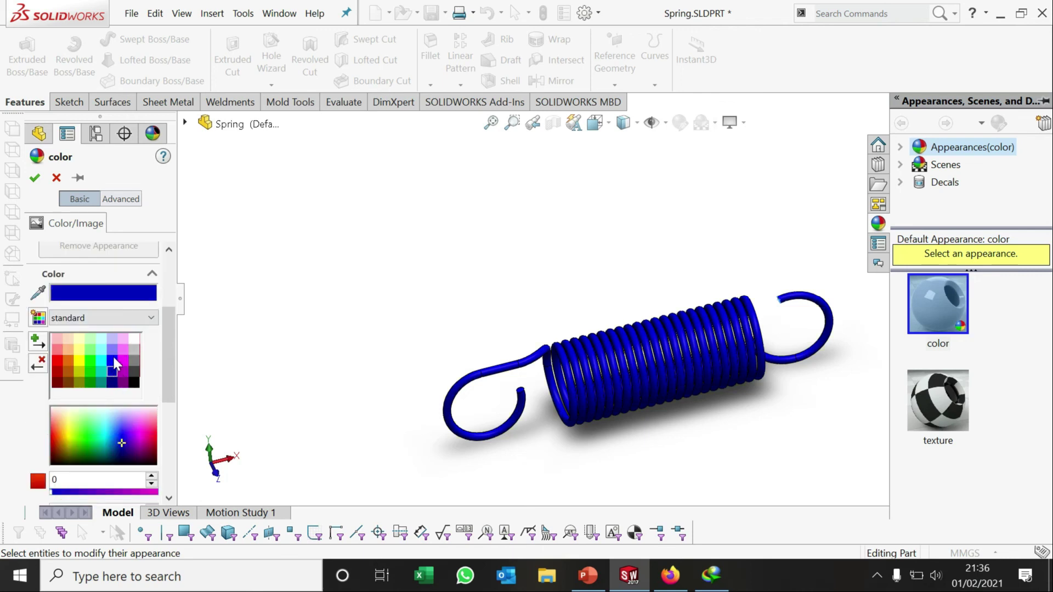
pyautogui.click(112, 361)
pyautogui.click(35, 177)
pyautogui.scroll(2, 694, 294)
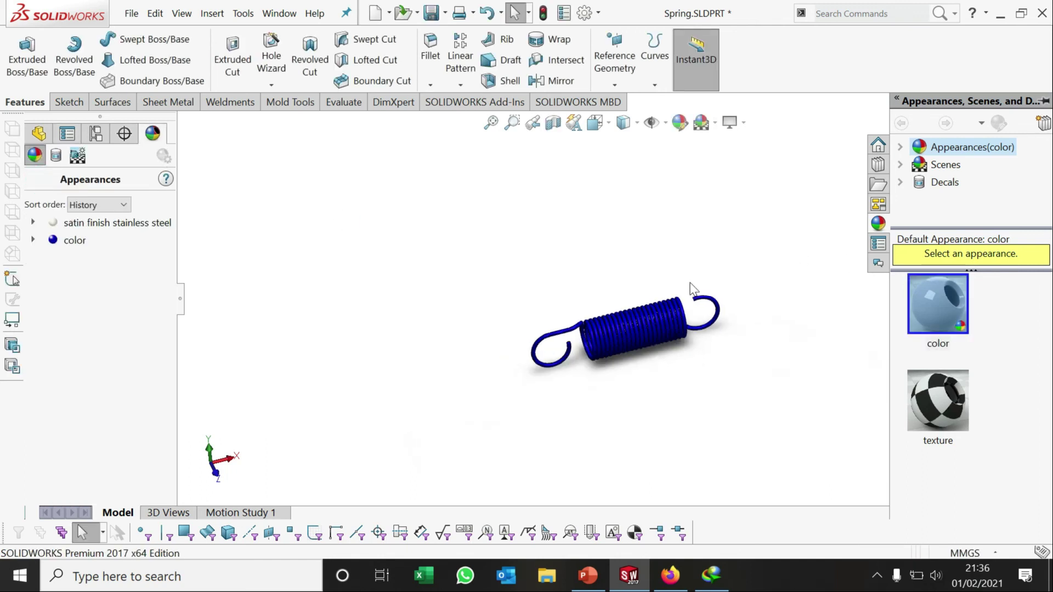